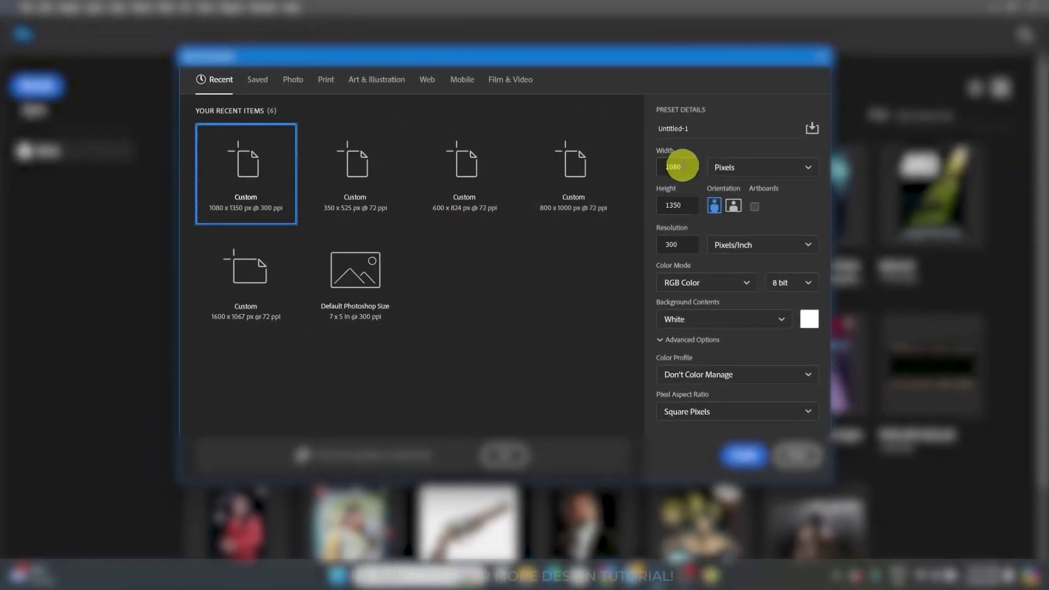
Step: Create a new 1080 x 1350 pixel document at 300 pixels/inch in RGB Color with a white background
drag(688, 166, 649, 175)
drag(689, 207, 659, 208)
click(692, 242)
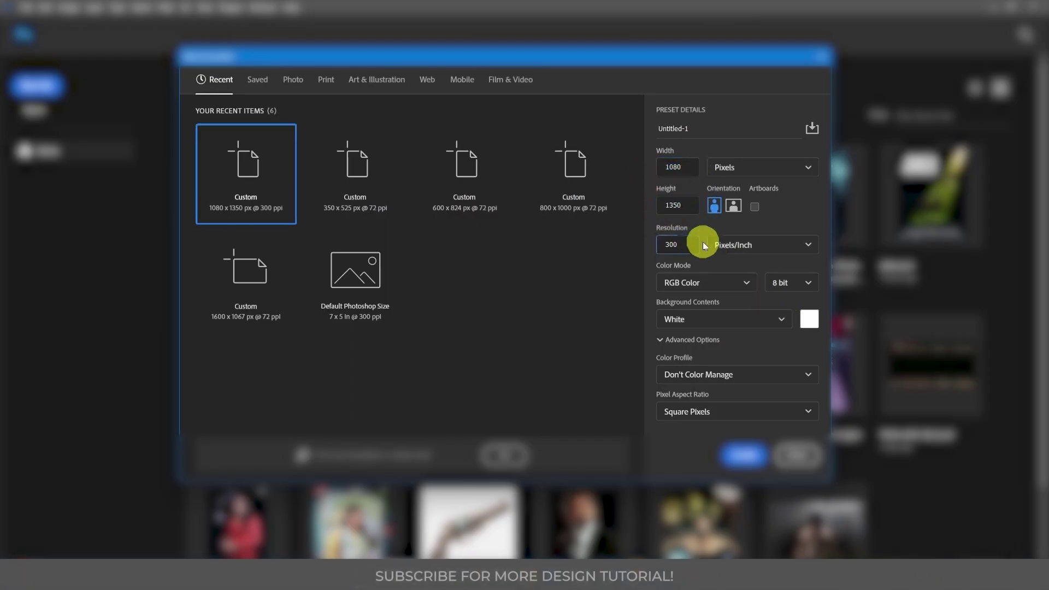
click(676, 245)
drag(668, 247, 663, 248)
click(697, 258)
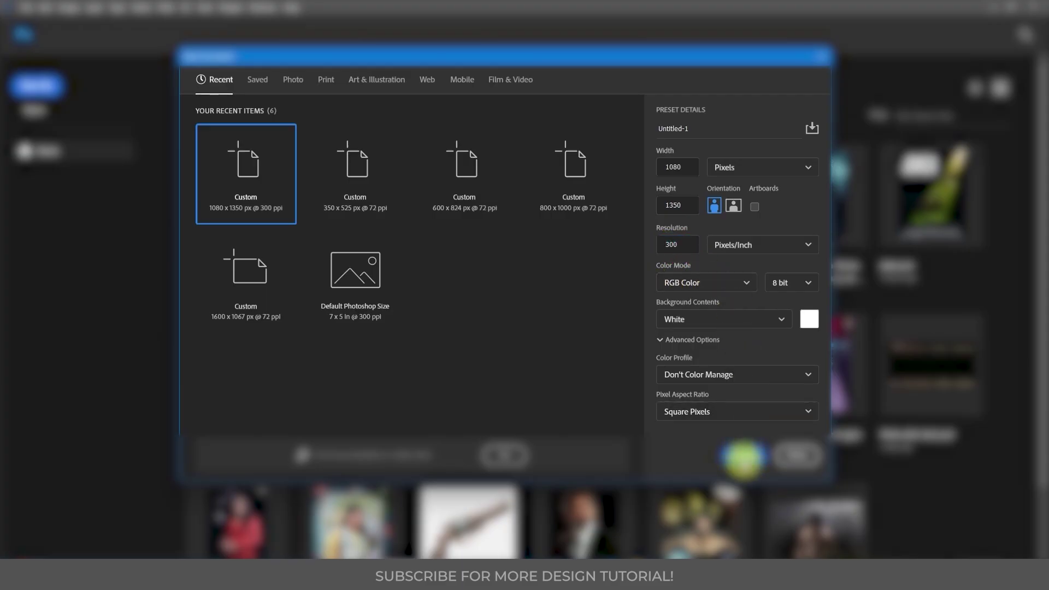
click(742, 458)
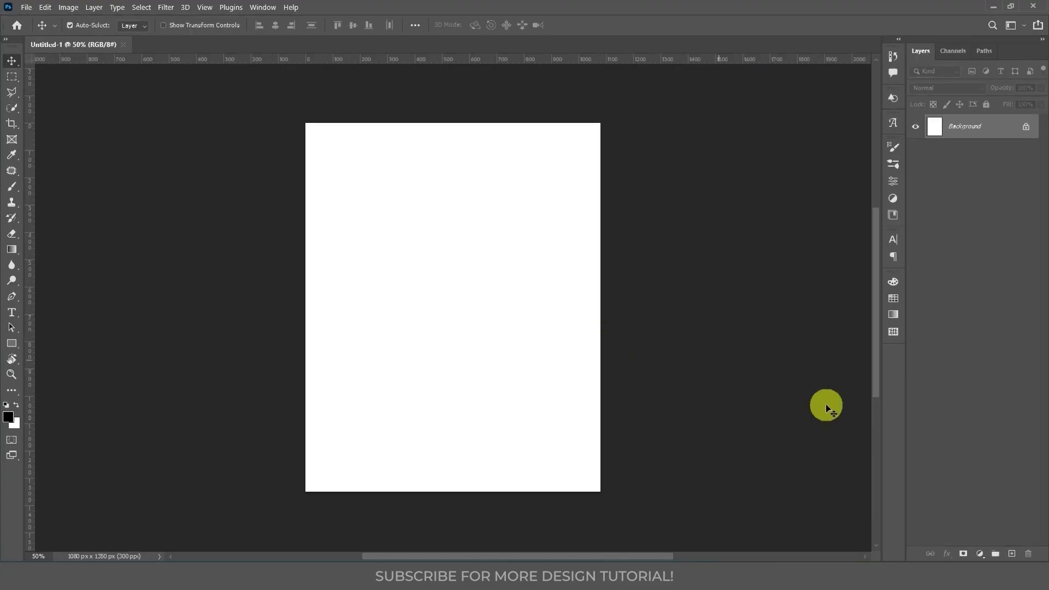
Step: Add a Solid Color fill layer in light gray, about #d0d0d0, above the background
click(980, 554)
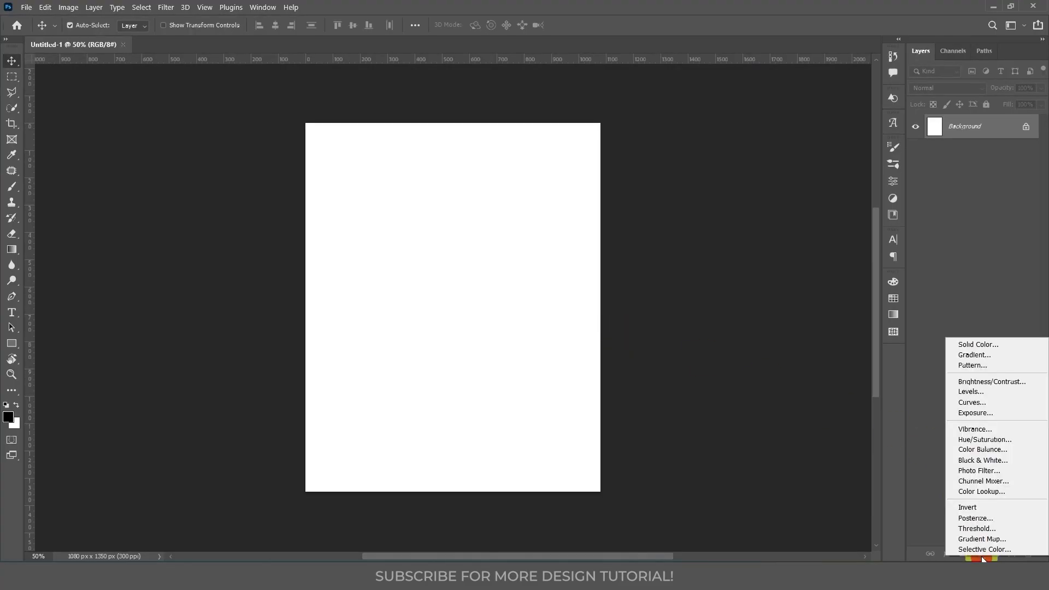
click(977, 344)
drag(625, 143, 613, 122)
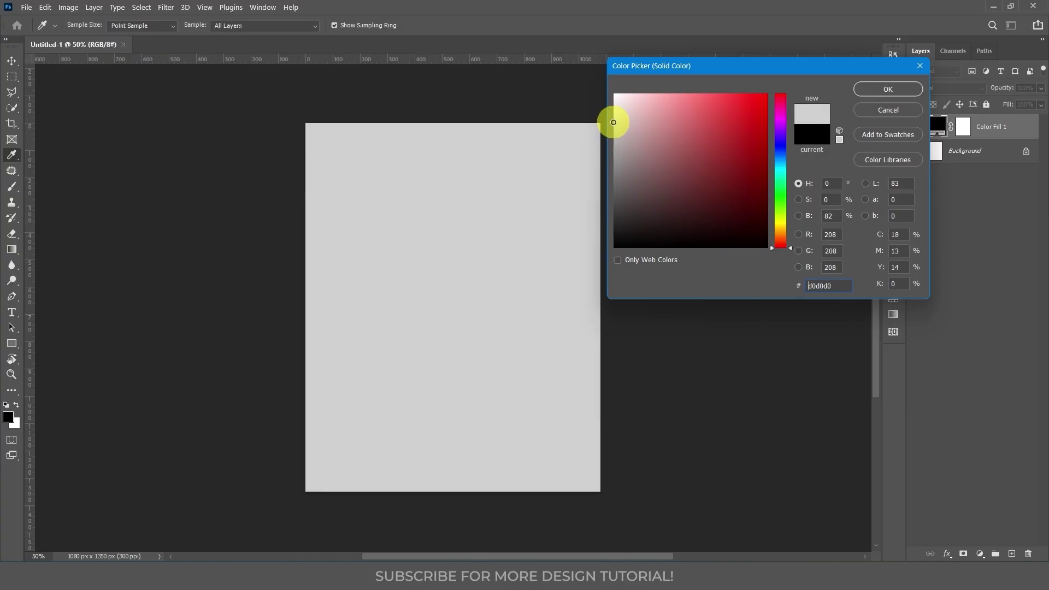
click(879, 89)
Step: Add a text layer reading "Fracture" near the upper edge of the canvas
click(12, 313)
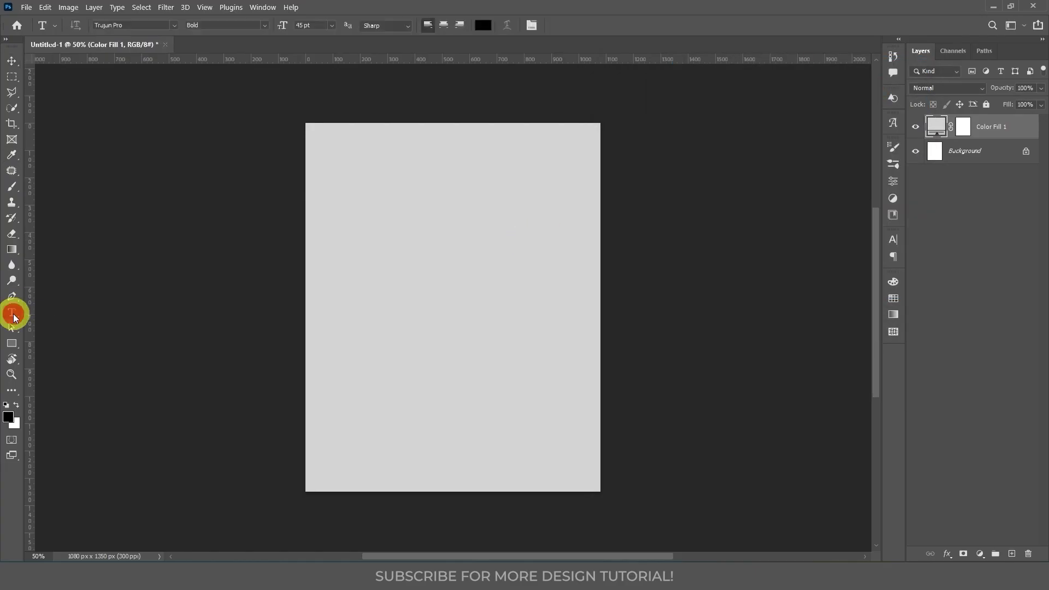
click(342, 171)
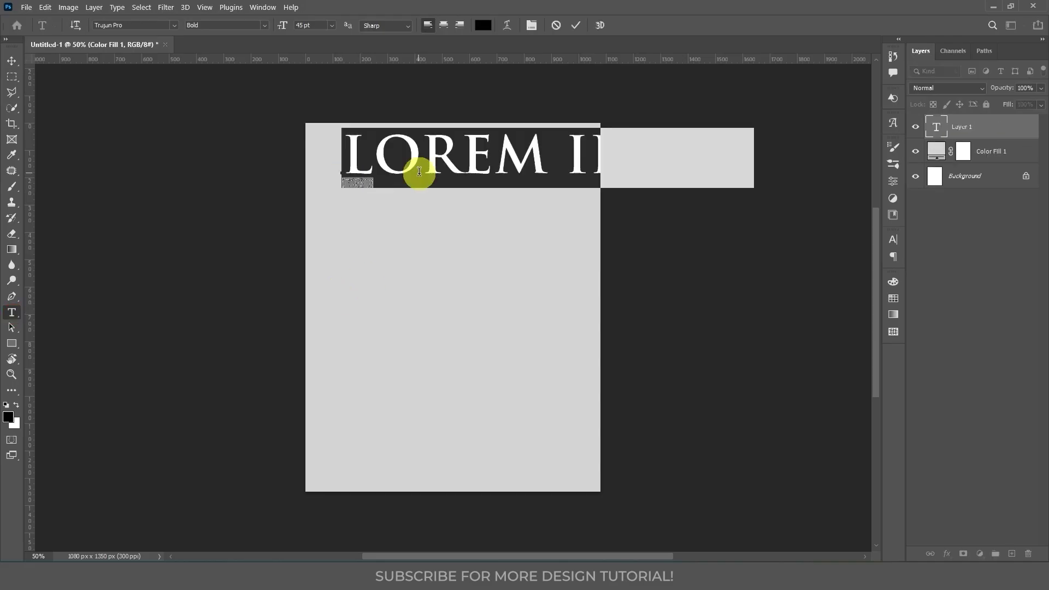
text(FRACTURE)
key(ctrl+a)
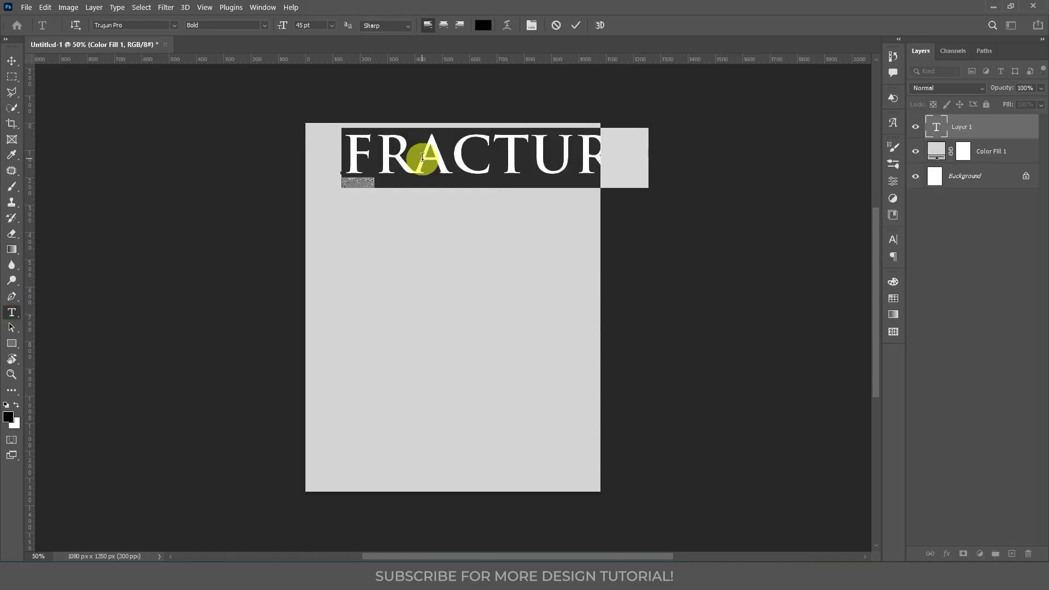
Step: Change the Fracture text's font to Wolfgang and enlarge it to about 134.63 pt so it spans most of the canvas width
click(891, 240)
click(812, 256)
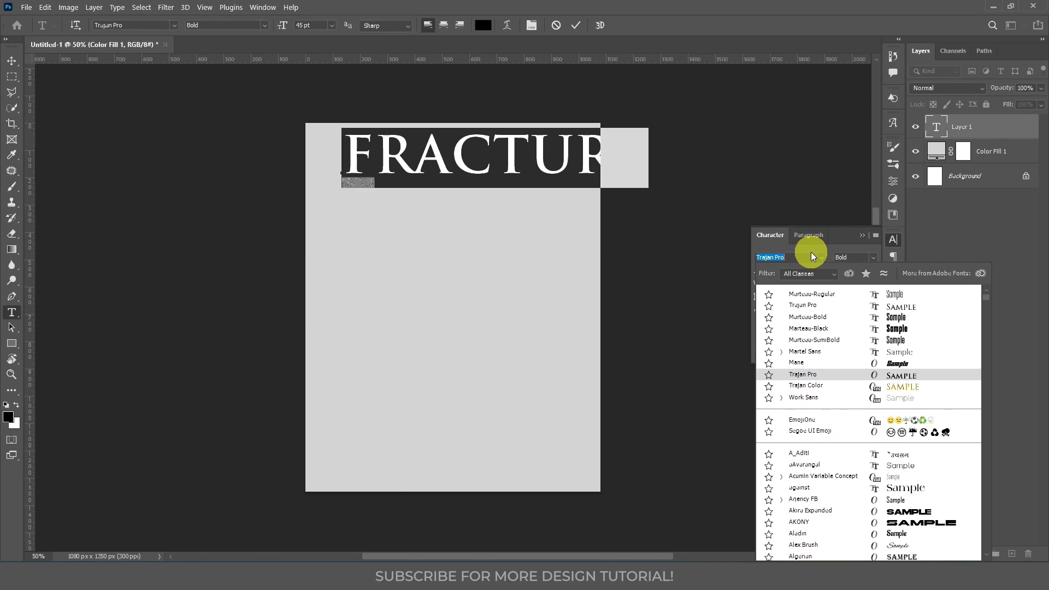
text(Wolfgang)
click(809, 291)
drag(280, 28, 320, 33)
key(ctrl+Return)
key(v)
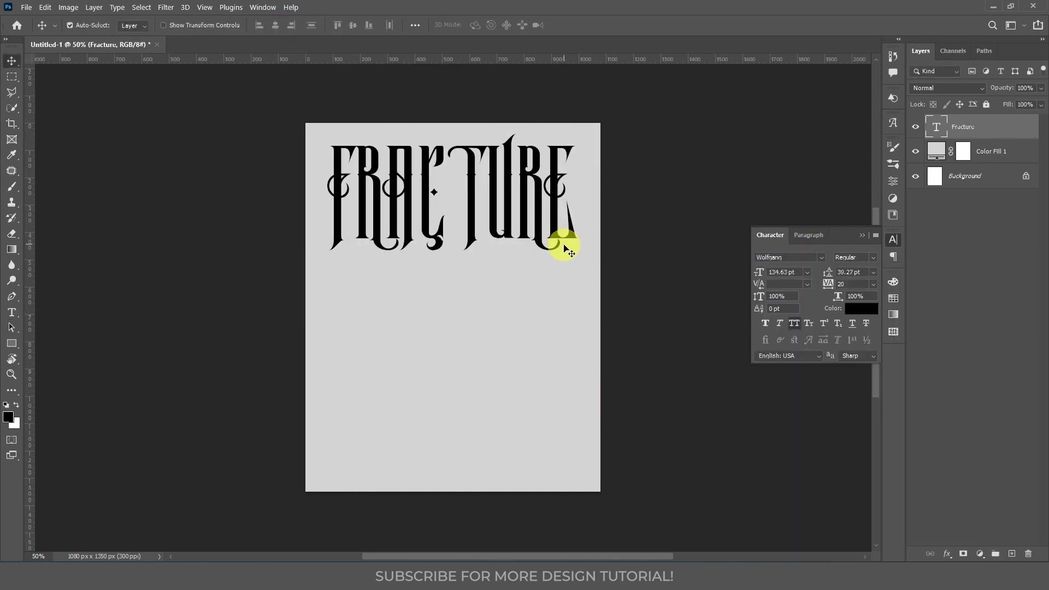
click(861, 236)
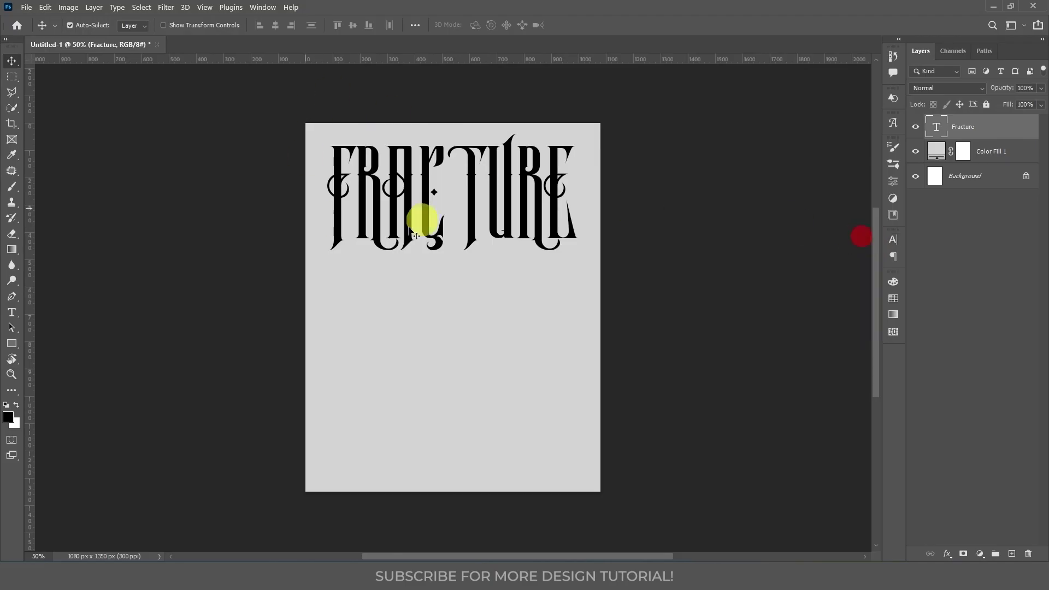
Step: Center the Fracture text horizontally on the canvas by aligning it to a selection of the whole canvas
drag(426, 199, 382, 191)
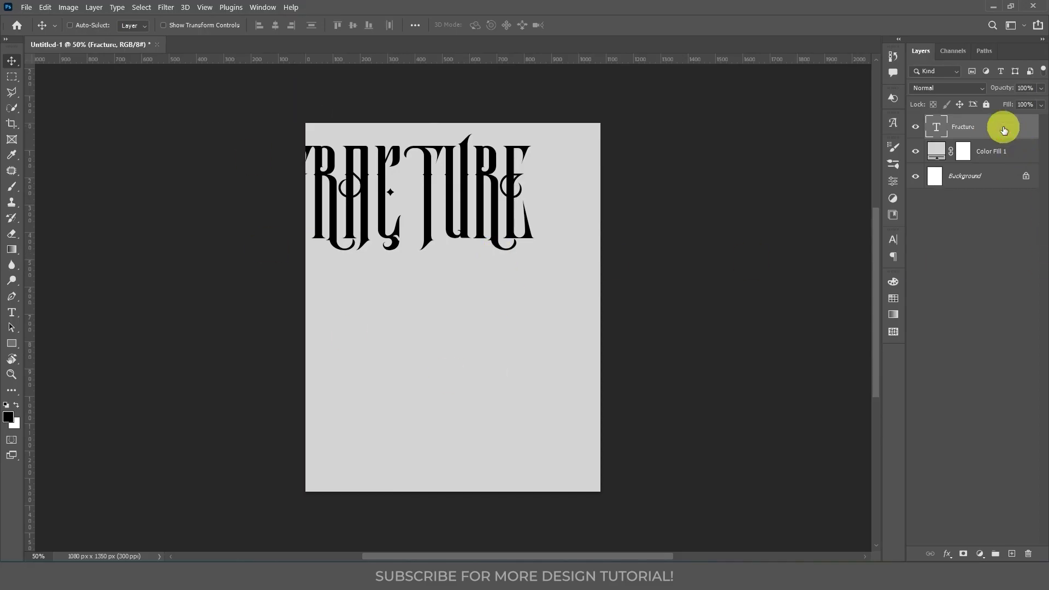
key(ctrl+a)
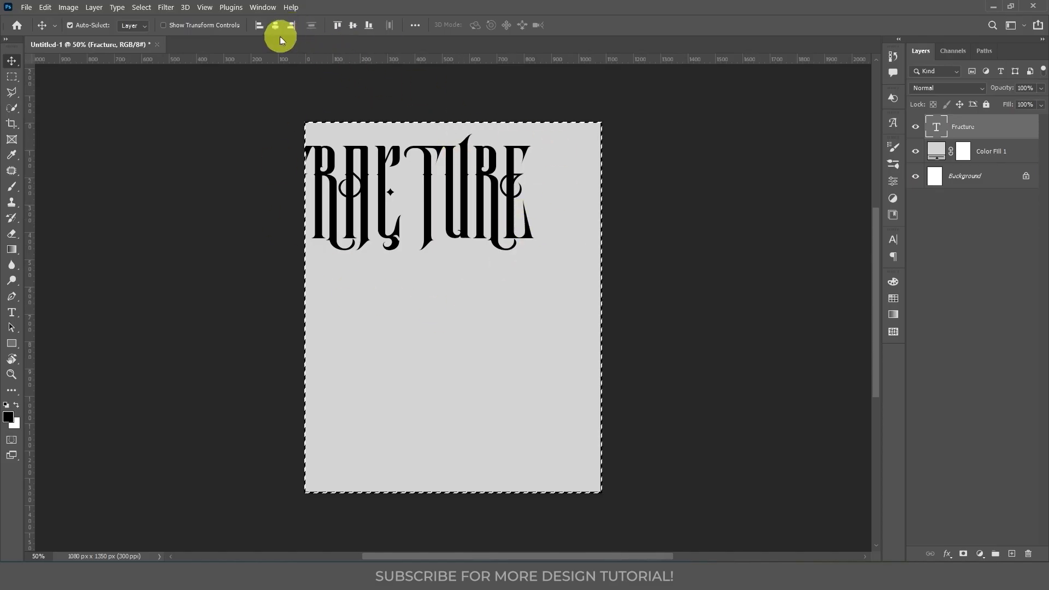
click(275, 25)
Step: Place the Mindful 3d text image into the document and scale it down over the middle of the Fracture text
drag(468, 436, 455, 326)
key(Return)
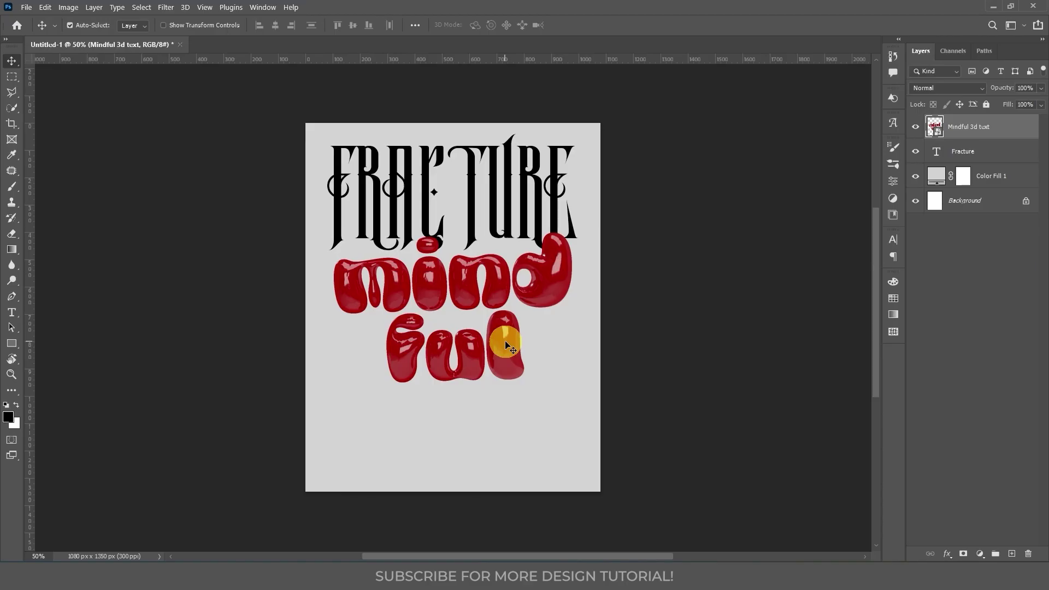
key(ctrl)
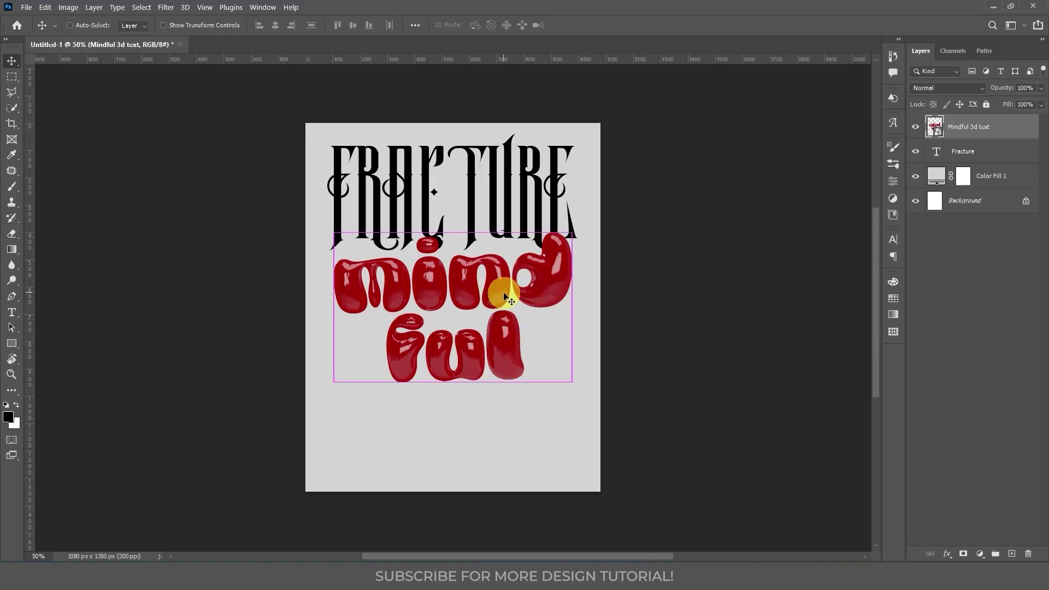
key(ctrl+t)
drag(571, 307, 513, 221)
key(Return)
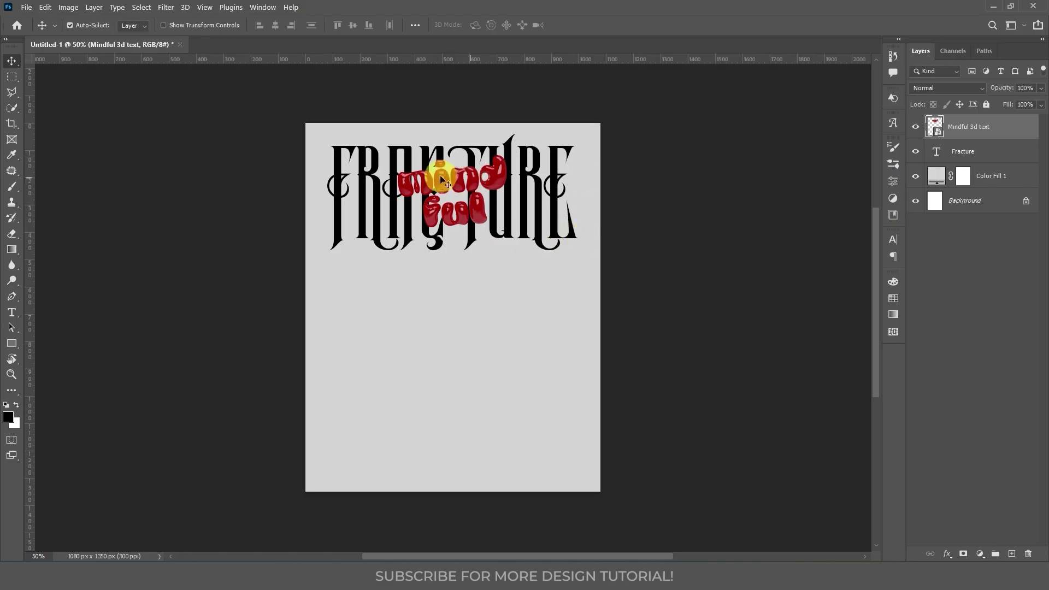
Step: Add a Hue/Saturation adjustment layer clipped to the Mindful 3d text layer
click(979, 553)
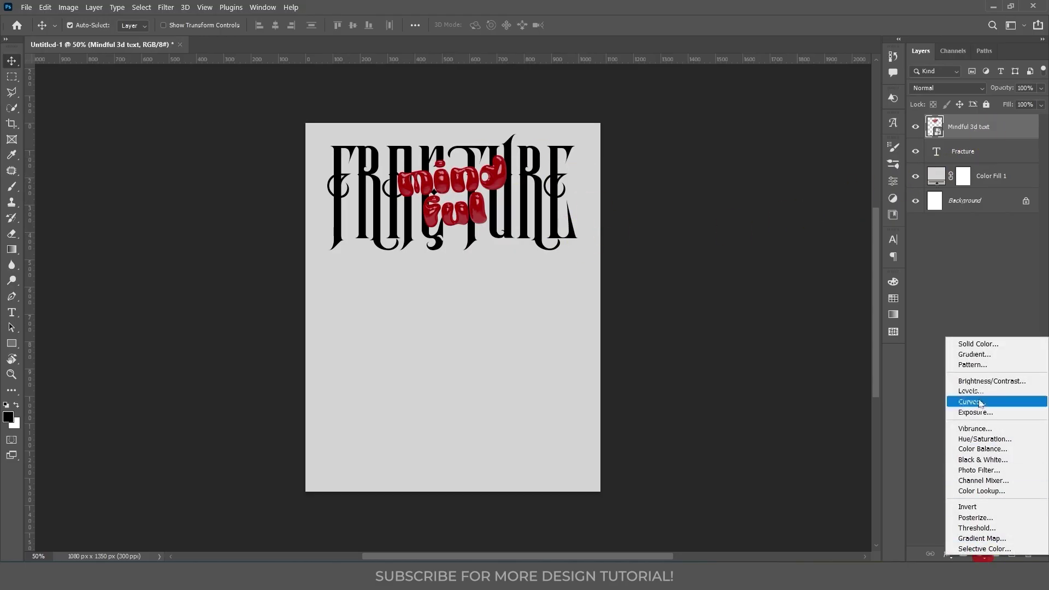
click(983, 440)
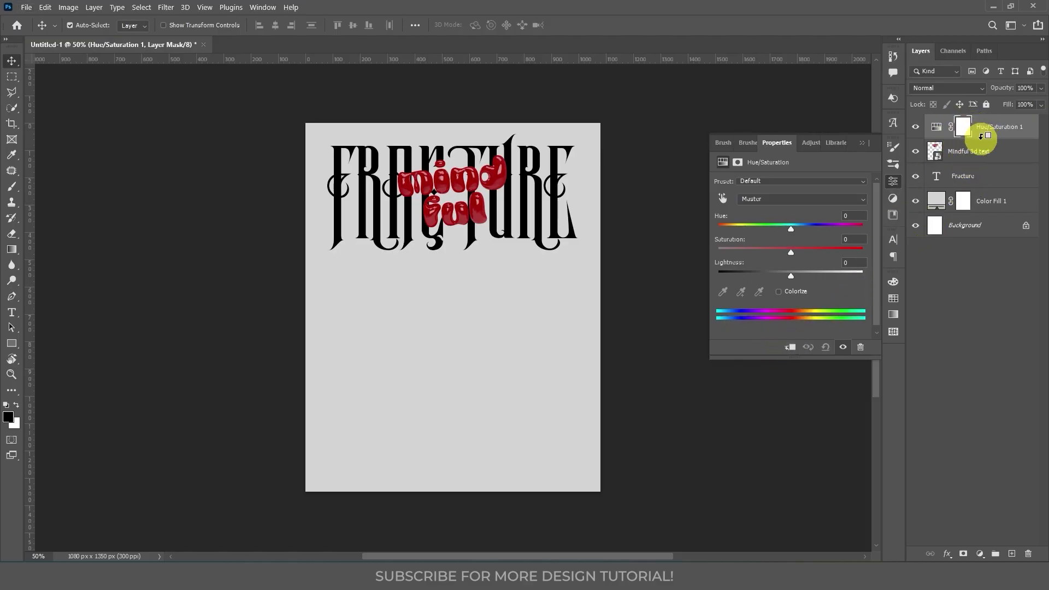
click(862, 144)
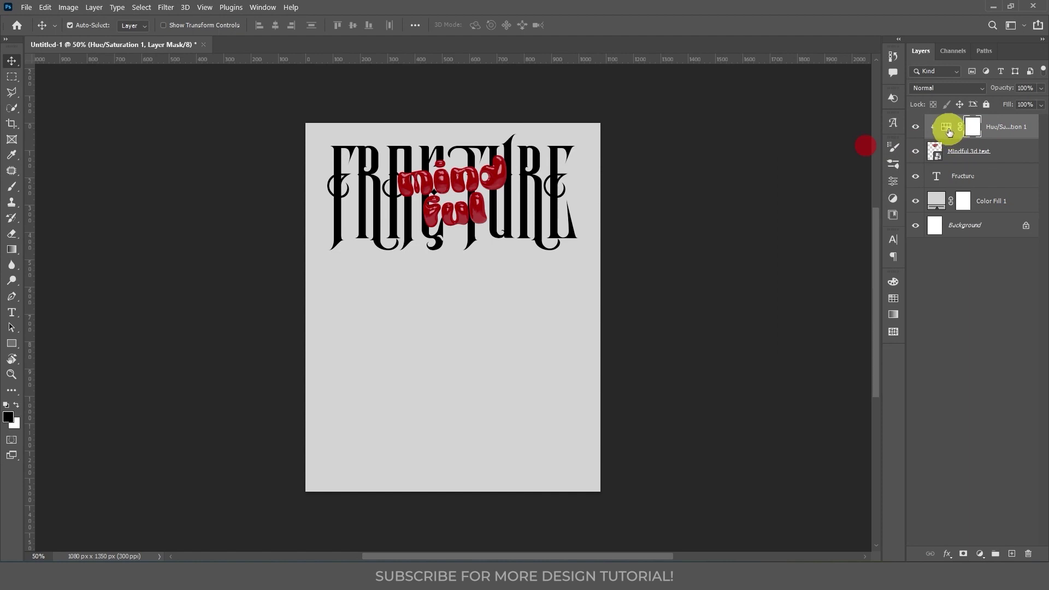
Step: Set the clipped Hue/Saturation adjustment's hue to -157 to turn the Mindful text blue
click(948, 132)
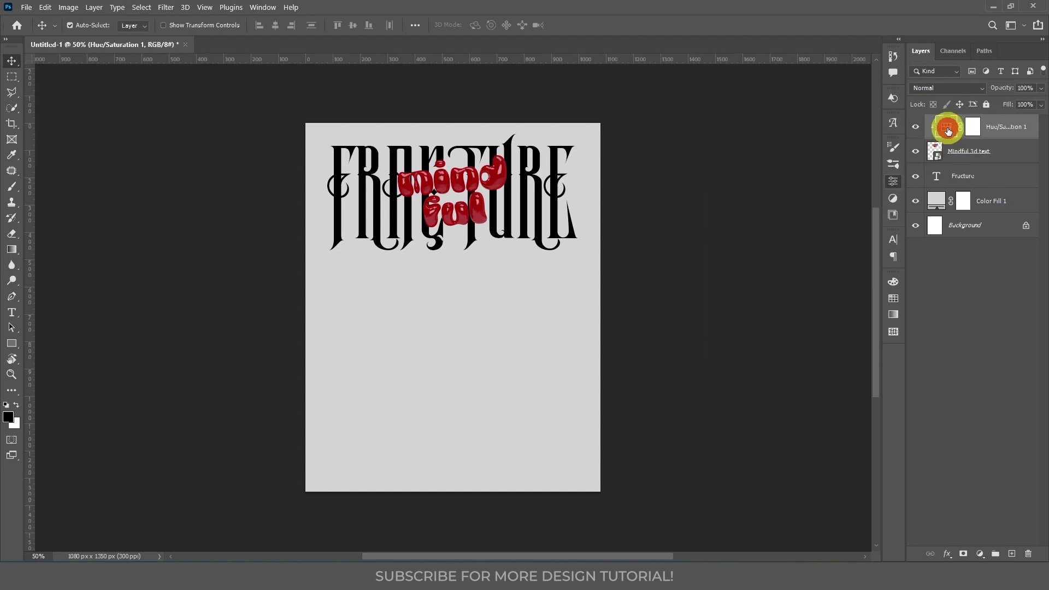
click(902, 183)
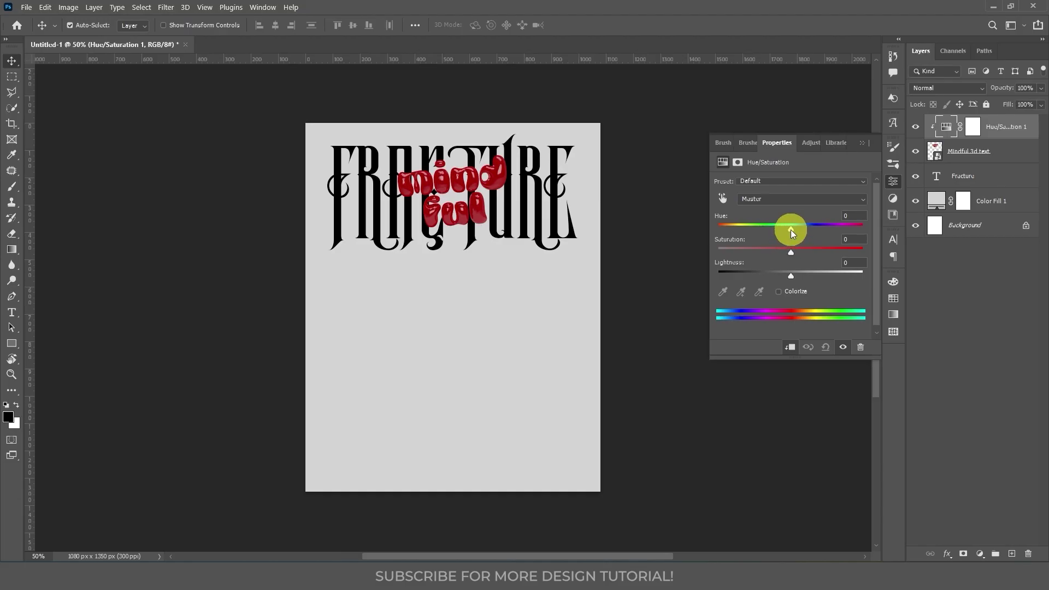
drag(791, 229, 725, 229)
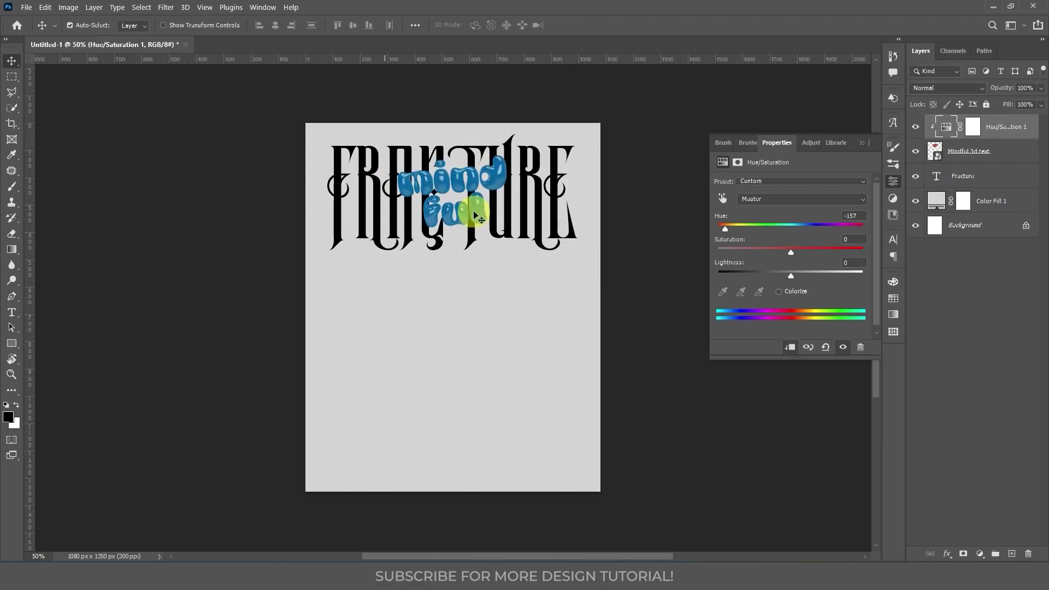
click(862, 142)
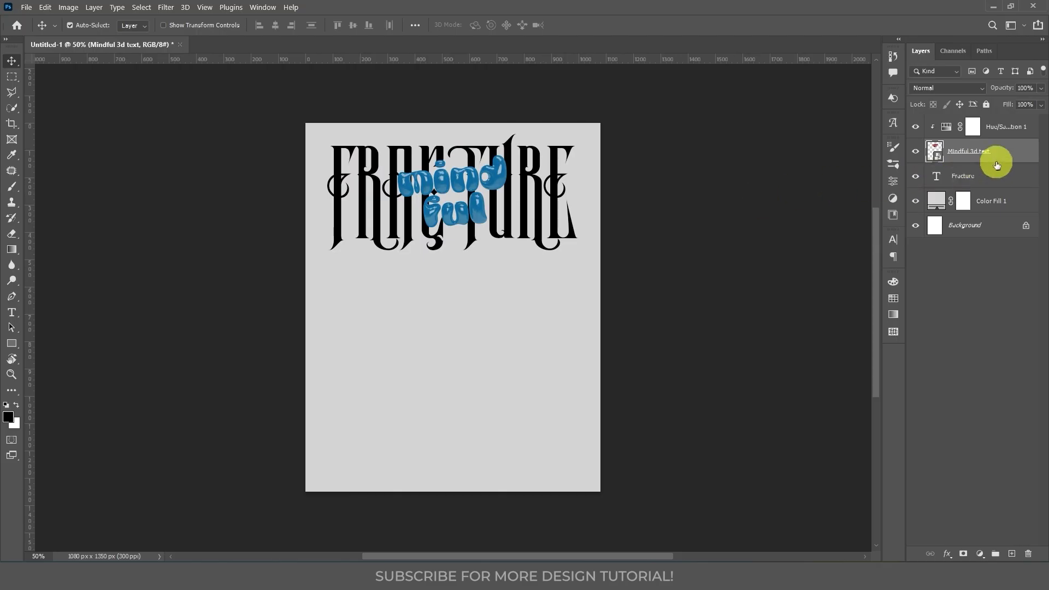
Step: Add a Drop Shadow effect to the Mindful 3d text layer, keeping the artwork in view beside the layer style settings
click(947, 553)
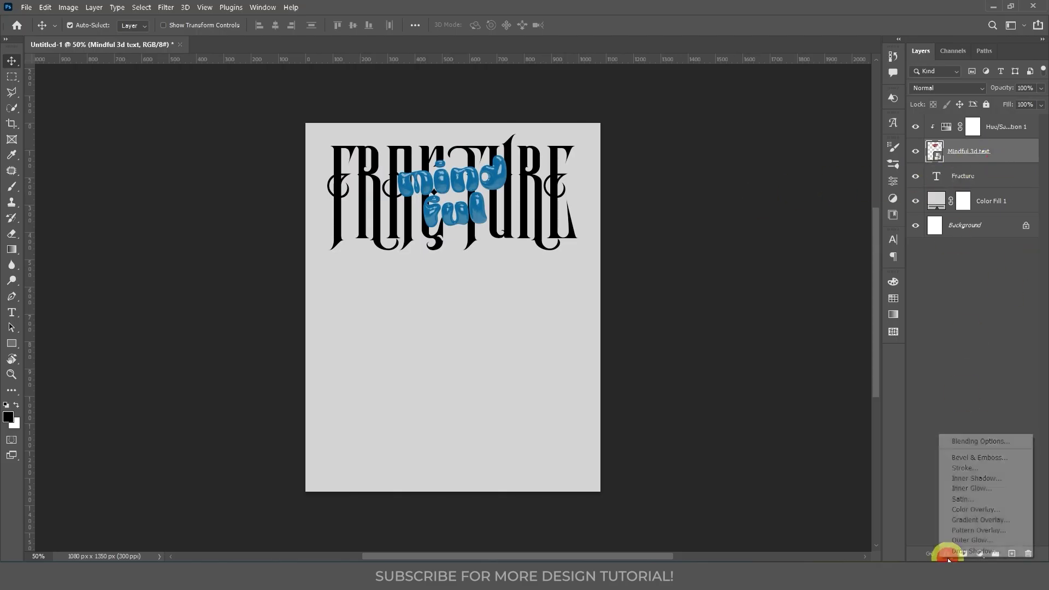
click(968, 550)
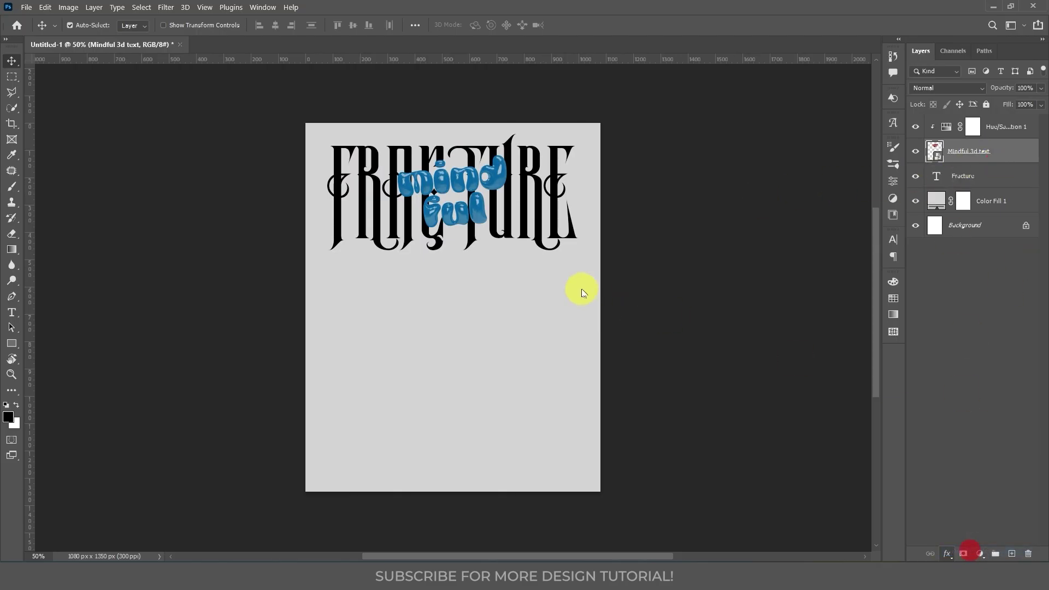
drag(525, 304, 375, 302)
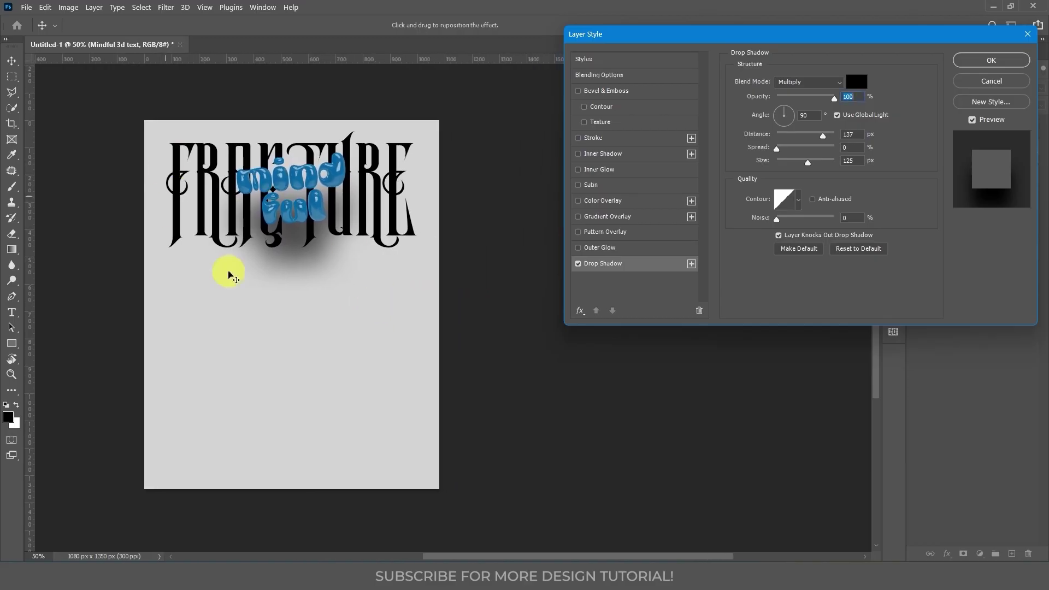
drag(727, 24, 635, 68)
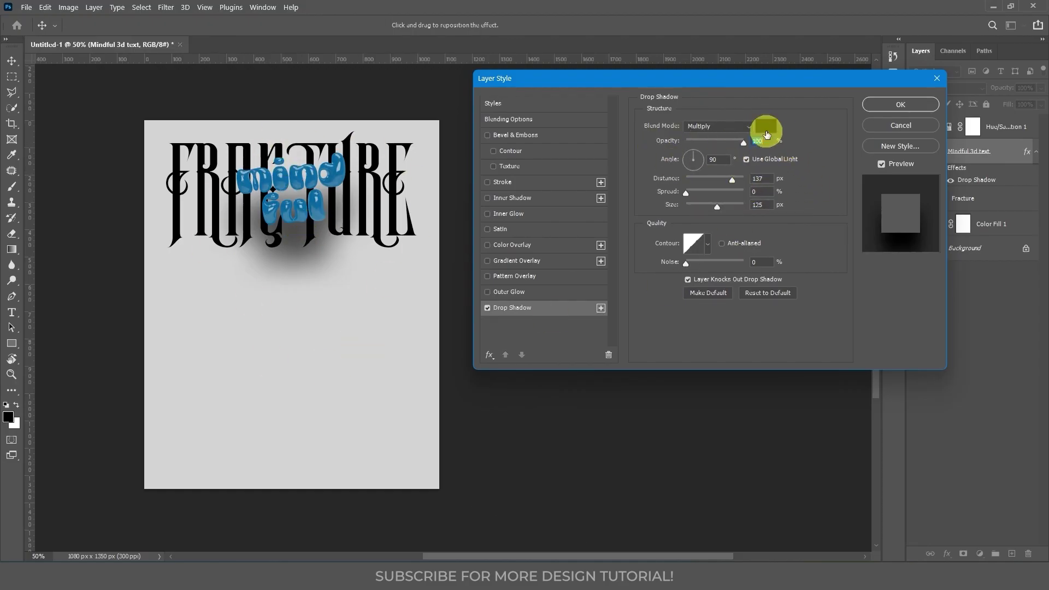
Step: Try a dark red drop shadow color, returning it to black (#000000) with opacity at 100%
click(764, 129)
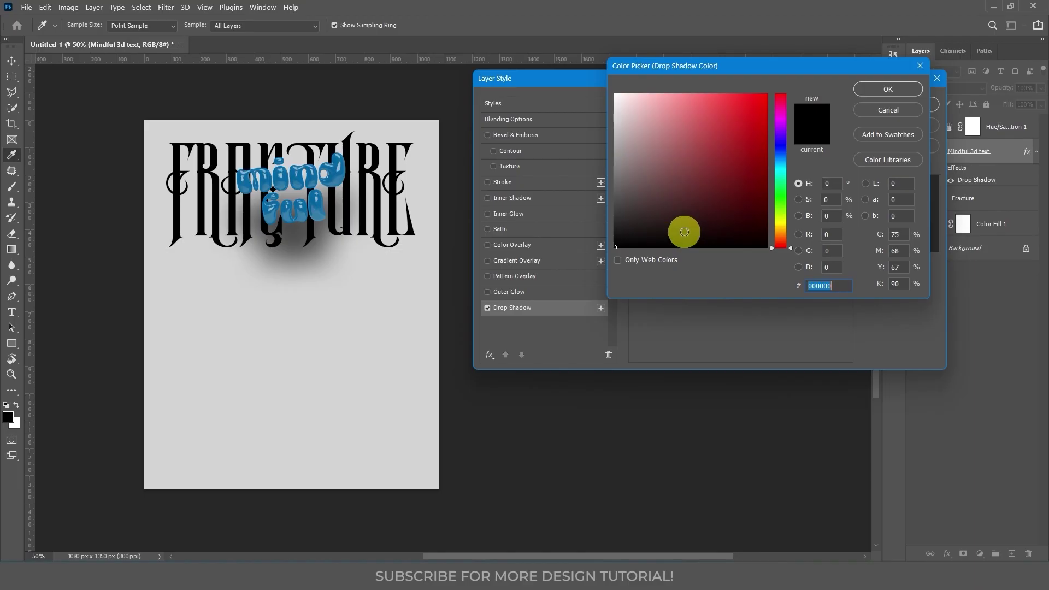
click(742, 220)
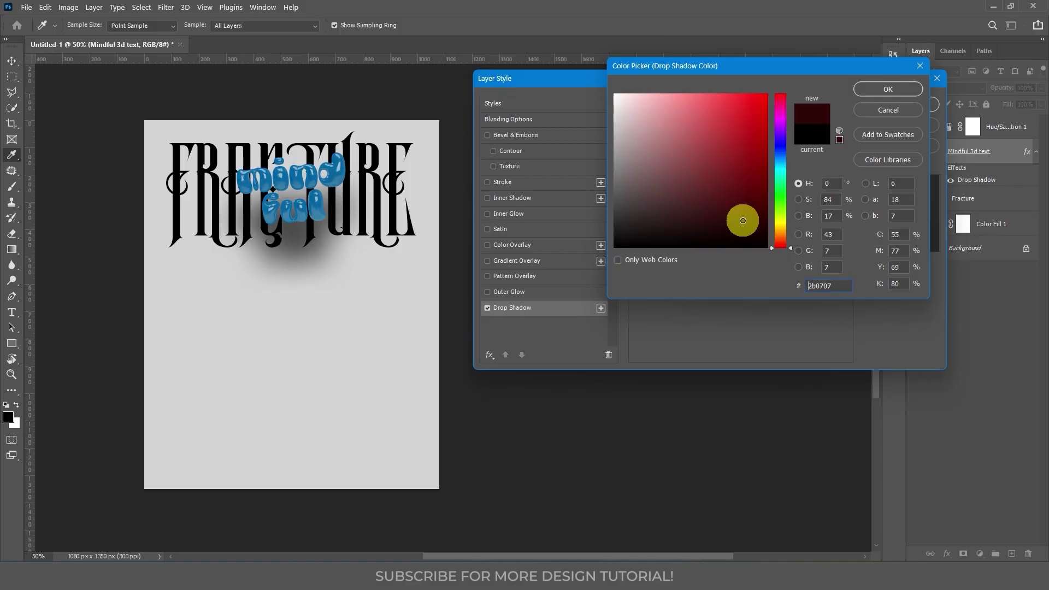
drag(742, 220, 654, 255)
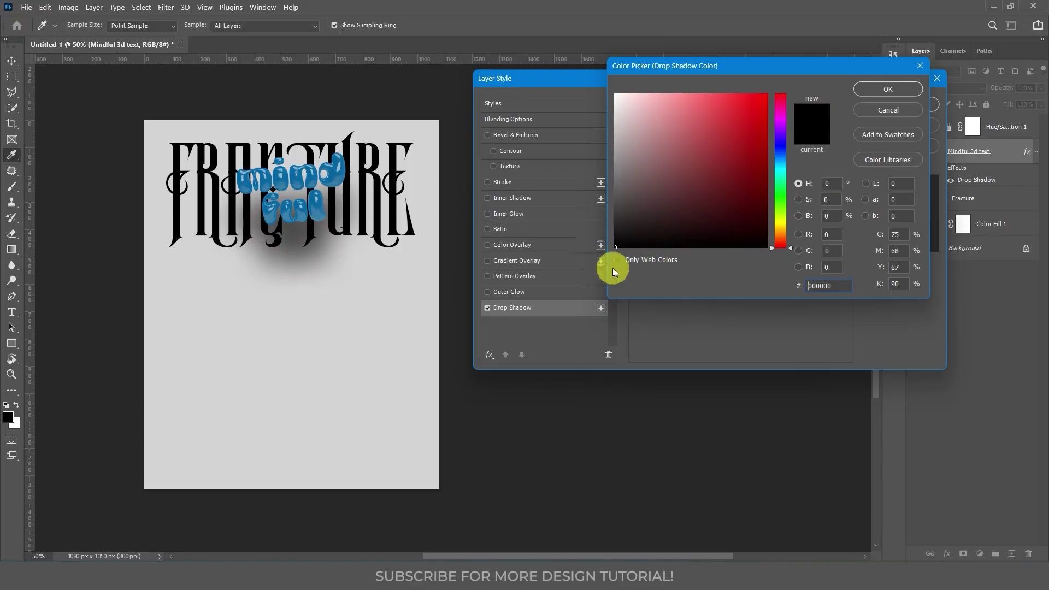
click(899, 114)
drag(685, 140, 745, 143)
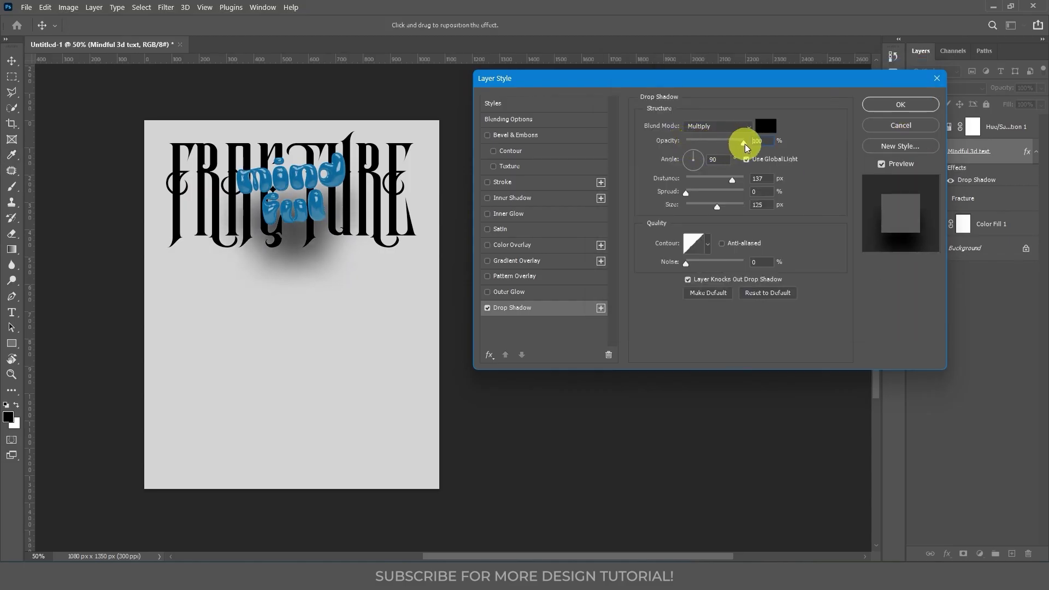
Step: Set the drop shadow's angle to 45°, distance to 15 px and size to 43 px
click(692, 159)
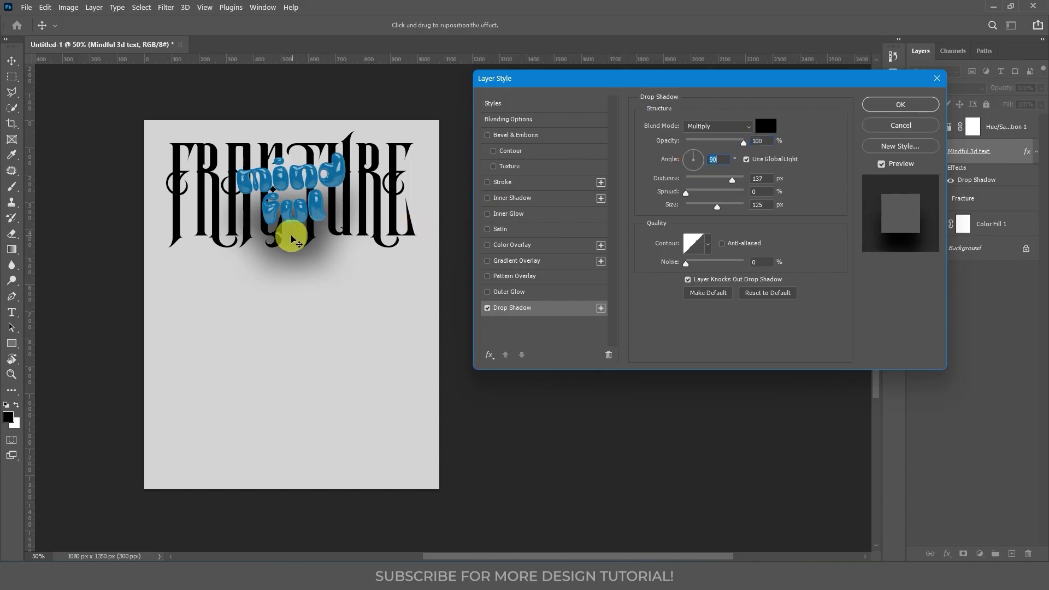
drag(696, 159, 715, 136)
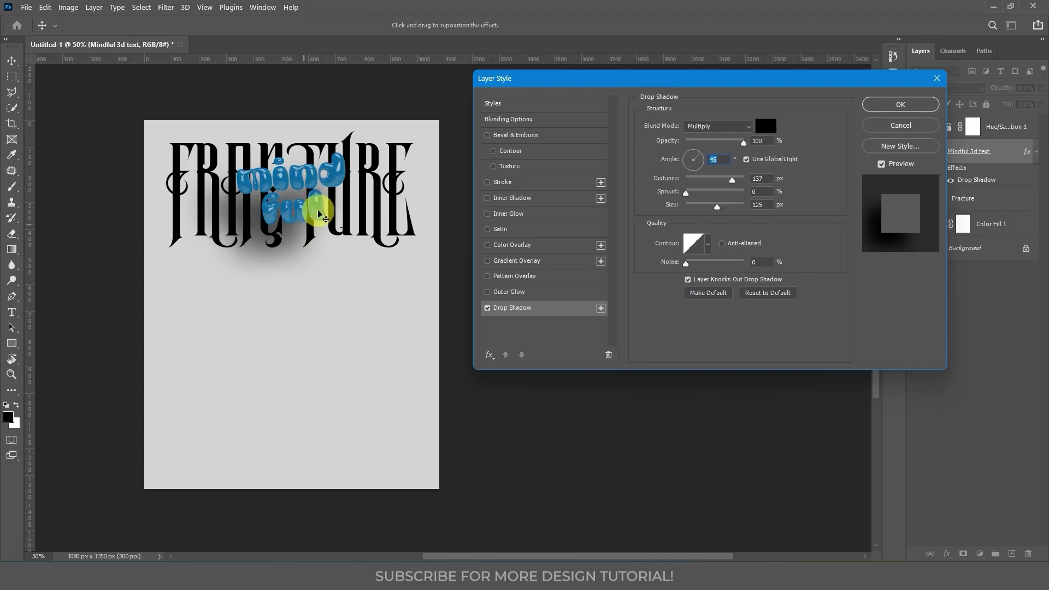
drag(733, 183, 730, 179)
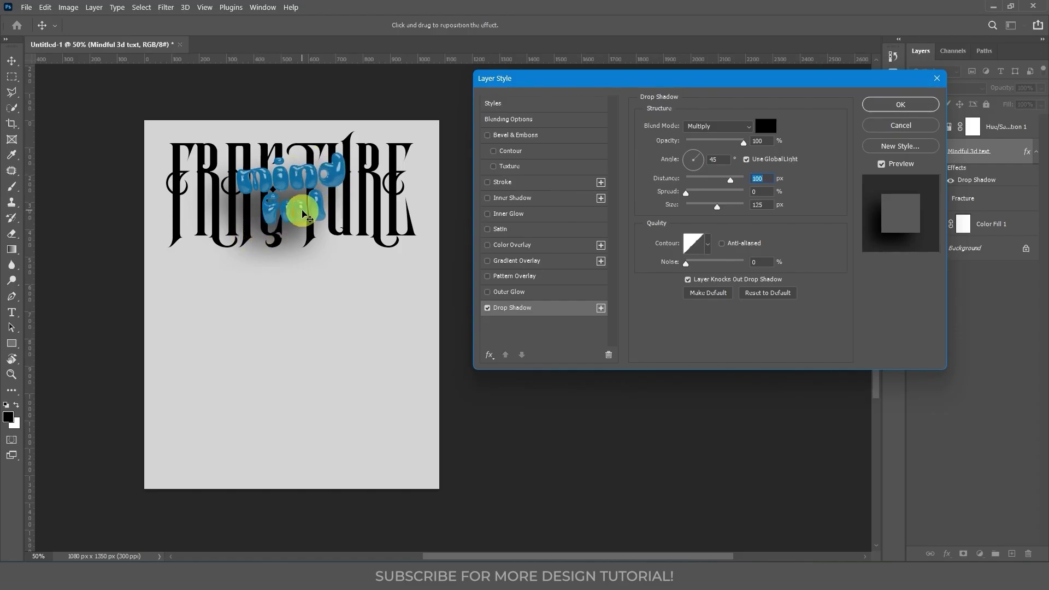
drag(730, 182, 694, 158)
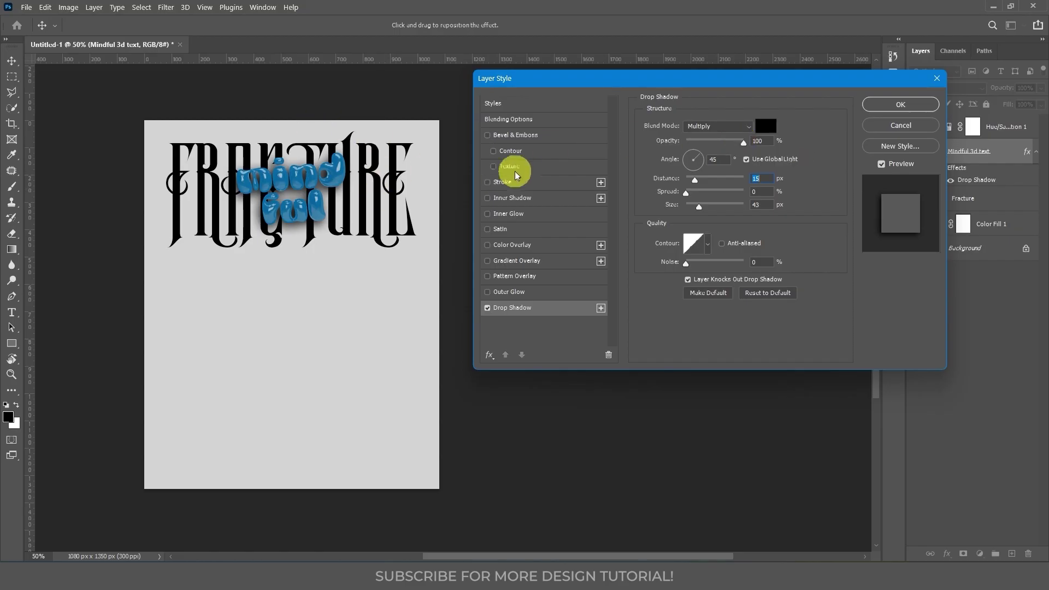
Step: Slightly lower the drop shadow's opacity, then brighten the Mindful 3d text with a clipped Brightness/Contrast adjustment
drag(741, 144, 733, 145)
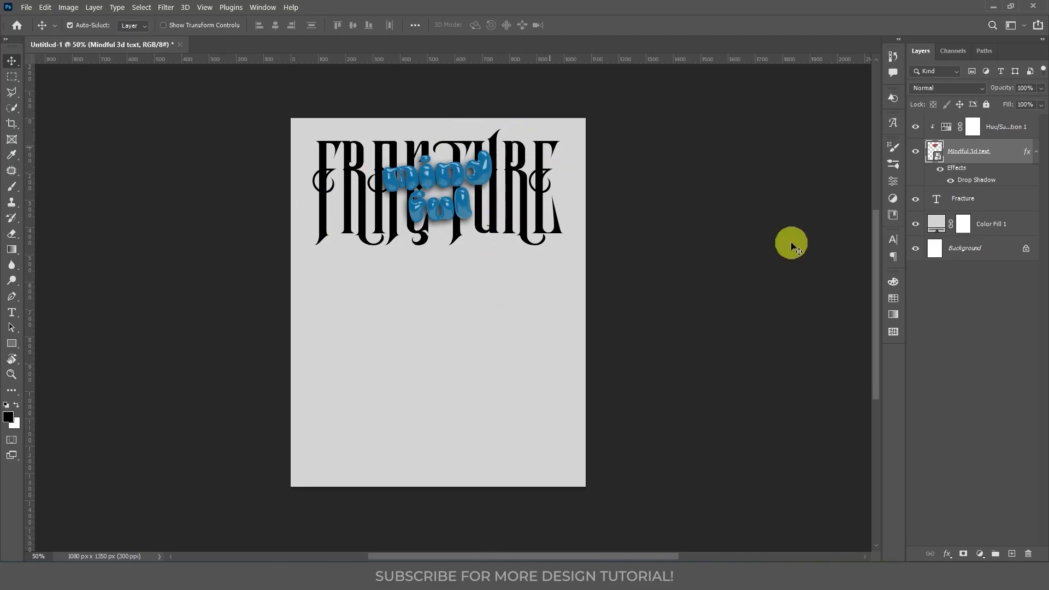
click(979, 553)
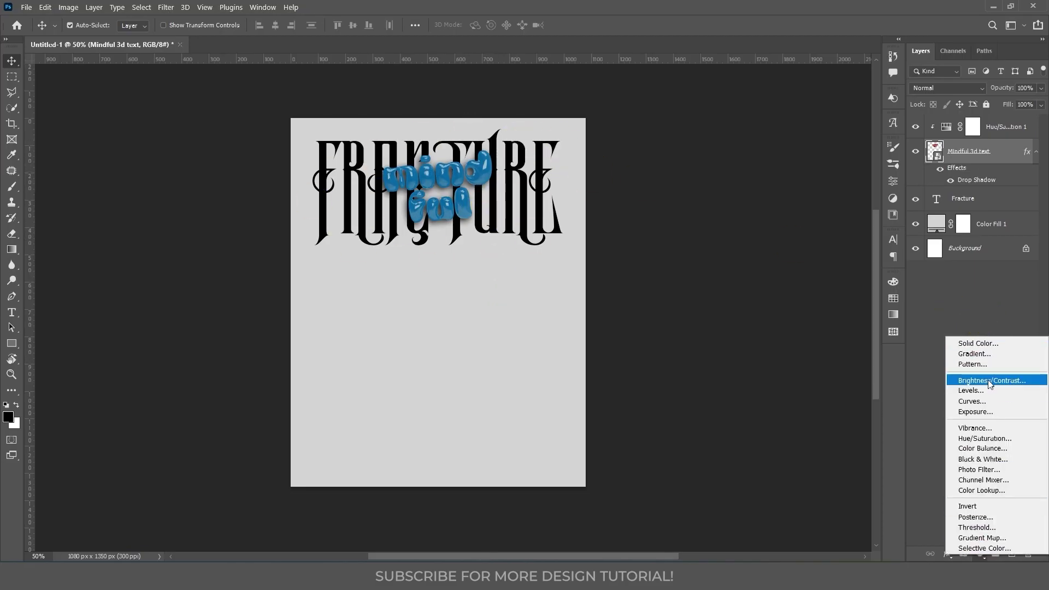
click(989, 381)
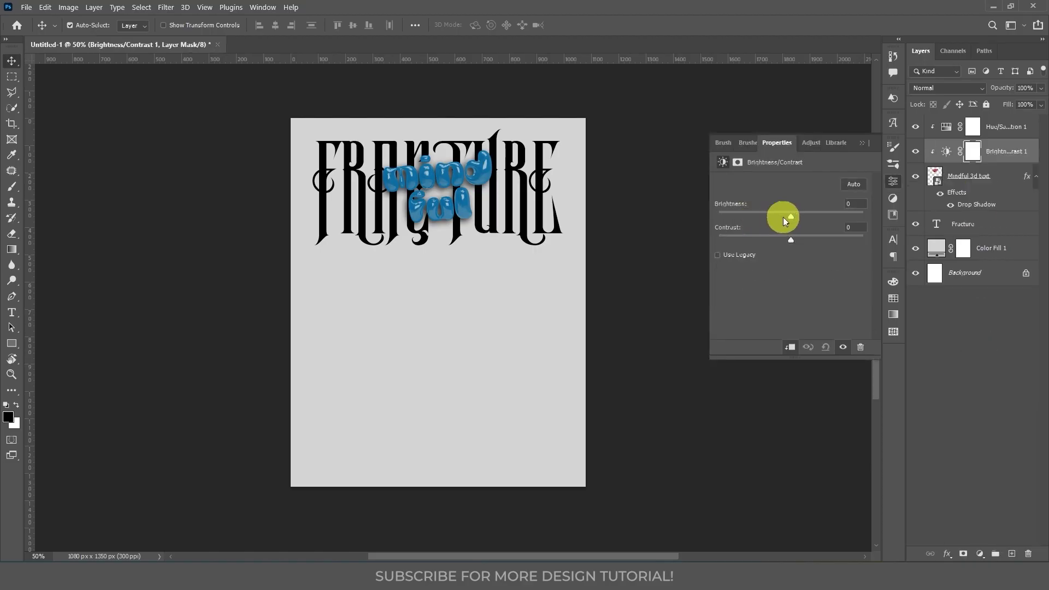
drag(796, 219, 798, 215)
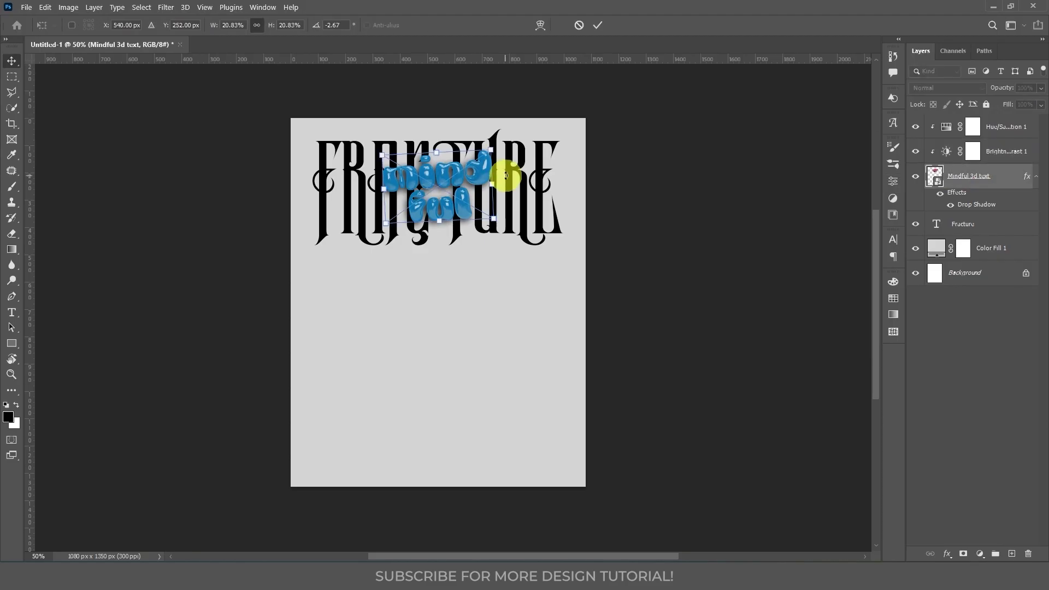
Step: Scale up the Mindful 3d text slightly over the Fracture lettering
drag(494, 153, 492, 155)
key(Return)
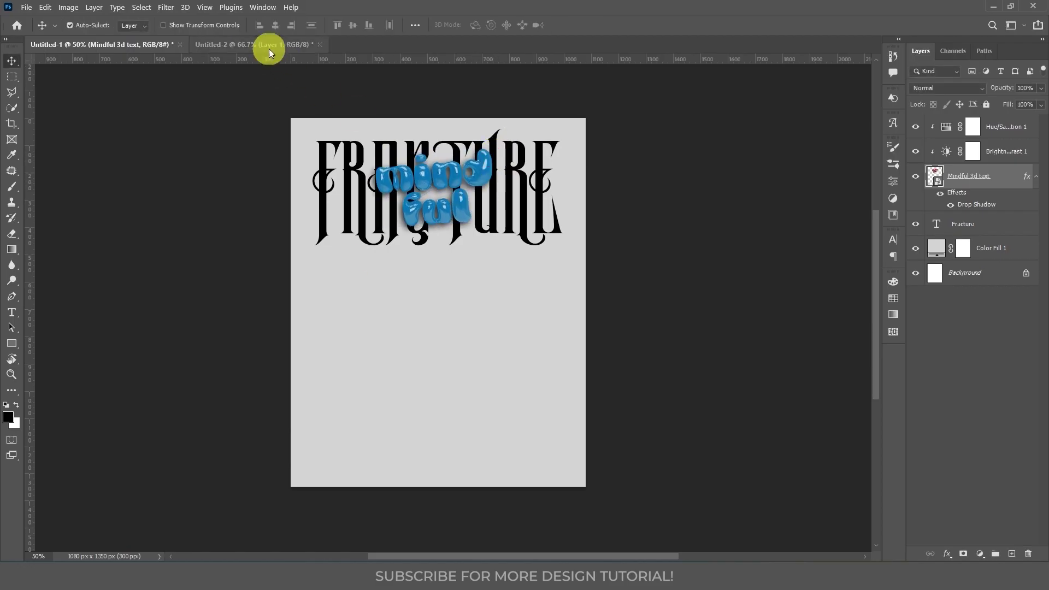
Step: In the Untitled-2 document, hide the Background layer and bring the masked portrait of the man into the Untitled-1 poster
click(268, 47)
click(916, 151)
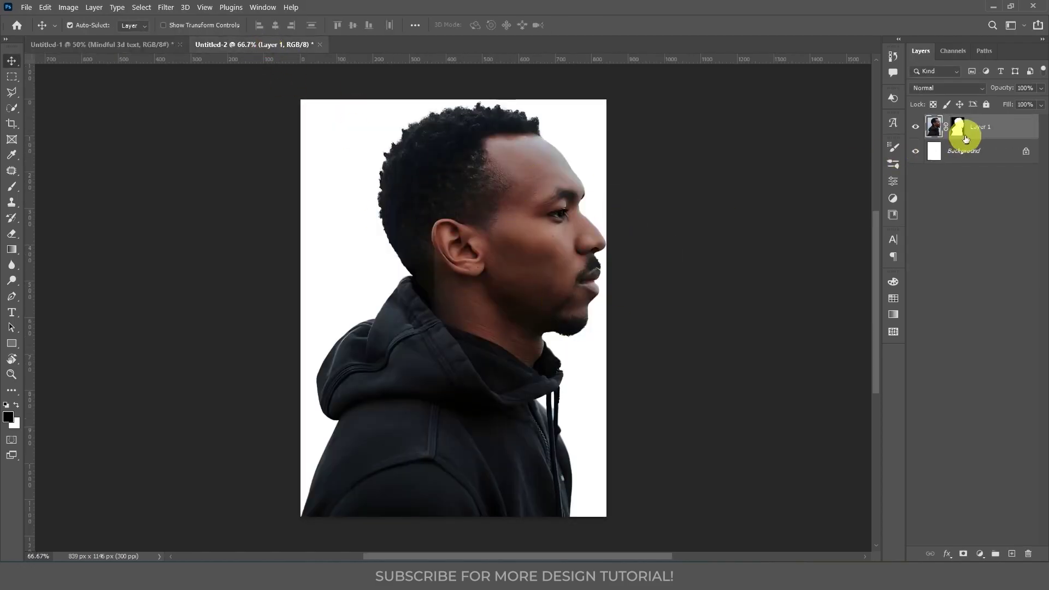
shift+click(957, 129)
shift+click(957, 129)
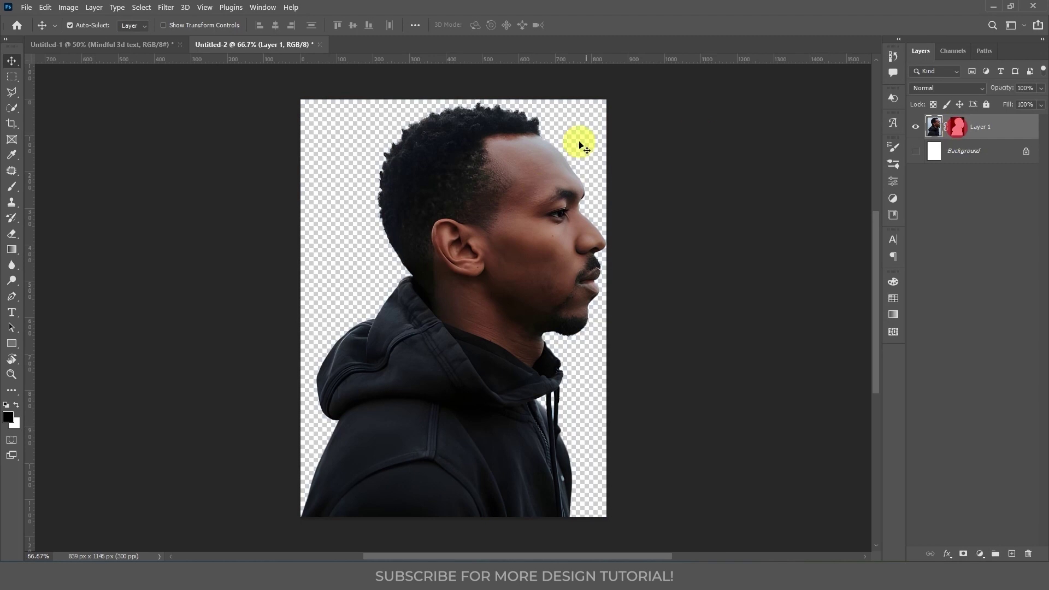
drag(502, 246, 431, 268)
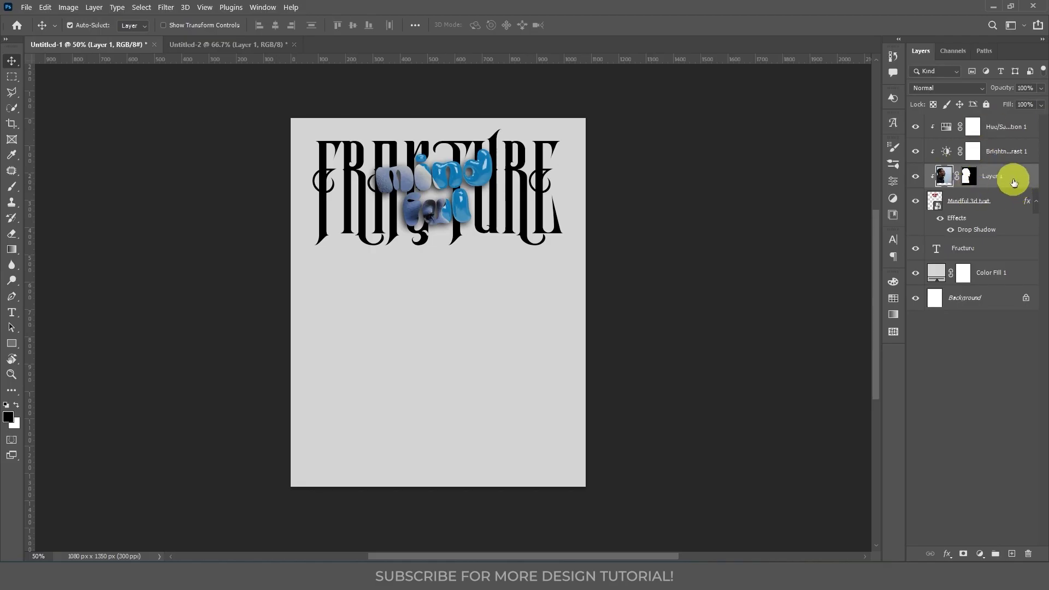
Step: Move the portrait layer above the Hue/Saturation adjustment and release it from the clipping group
drag(1001, 185, 1009, 175)
drag(1007, 135, 1007, 122)
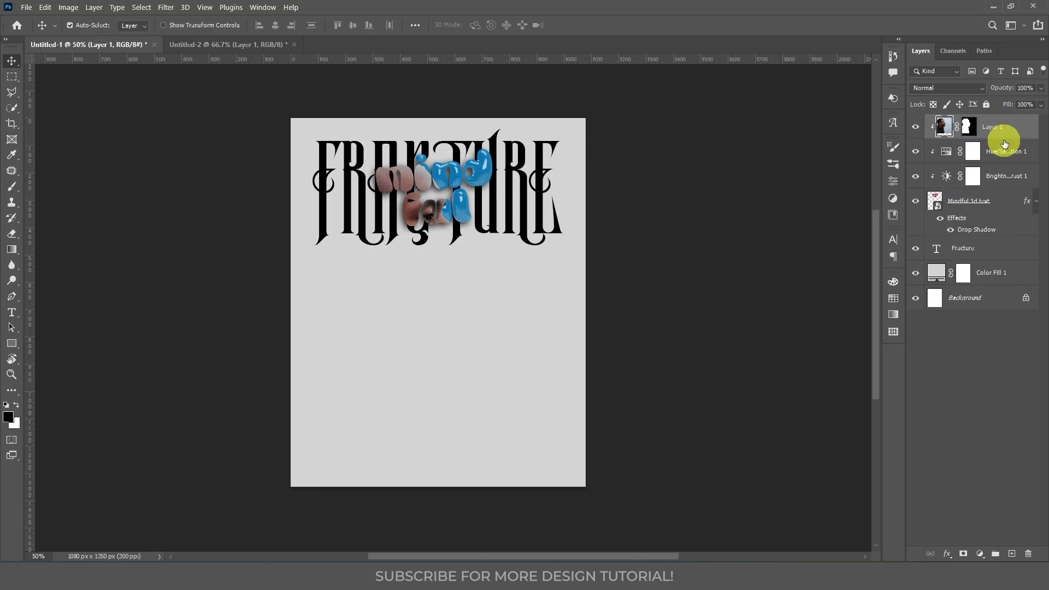
drag(1001, 135, 1001, 134)
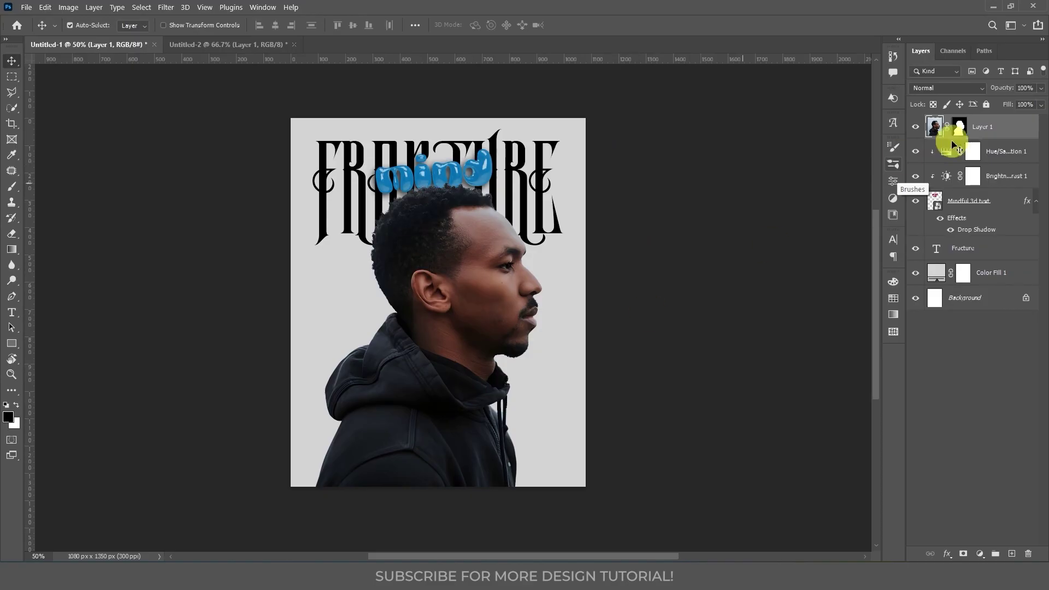
Step: Convert the portrait layer to a smart object and scale it down at the bottom centre of the poster
right_click(1013, 129)
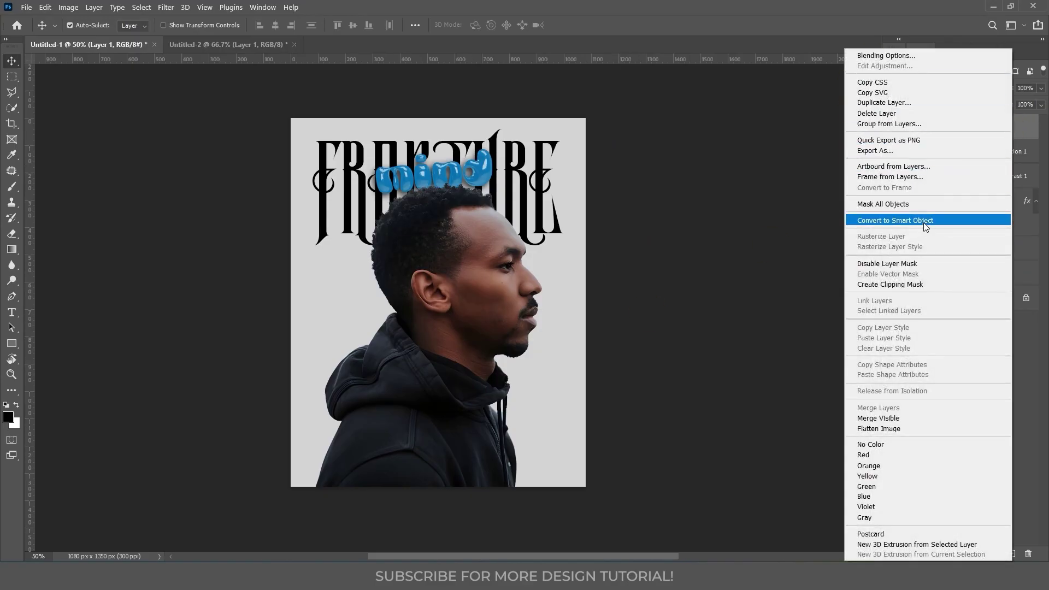
click(920, 221)
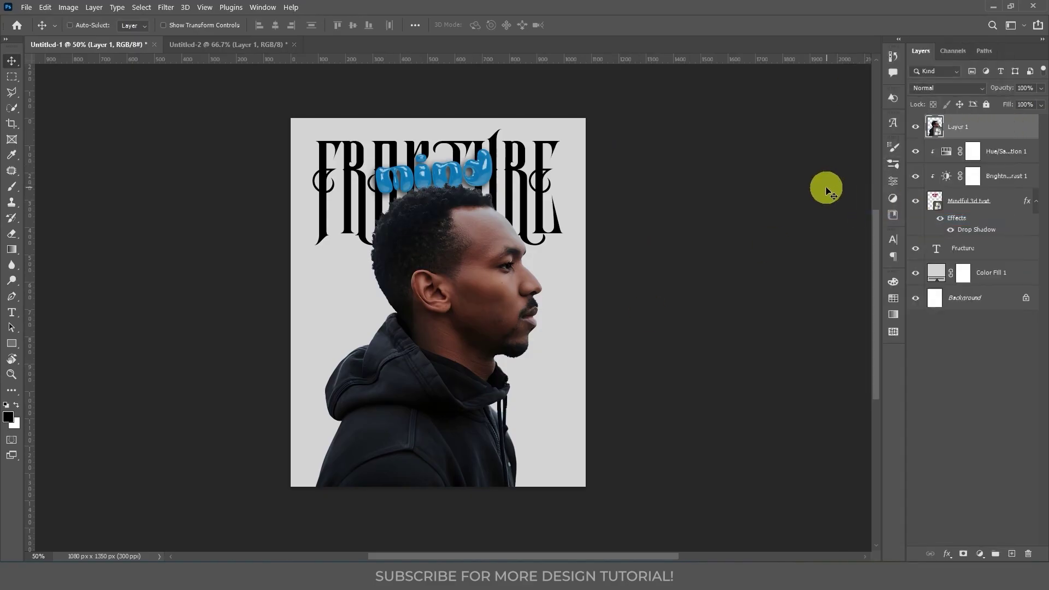
key(ctrl+t)
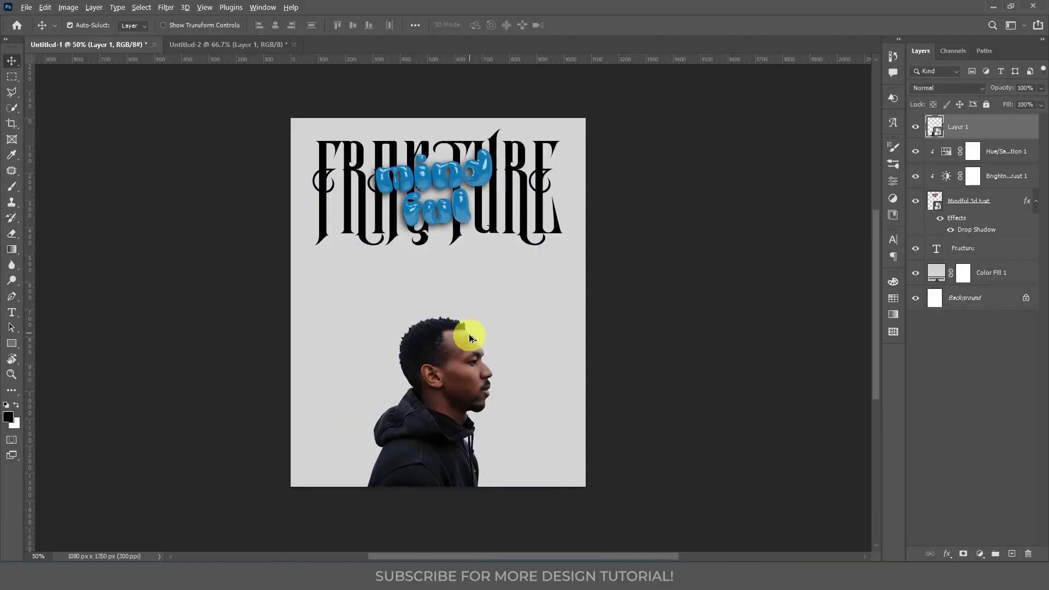
Step: Select a thin ellipse about 303 × 21 px across the man's head above the eyebrow and mask the portrait layer to it
scroll(467, 342, up, 5)
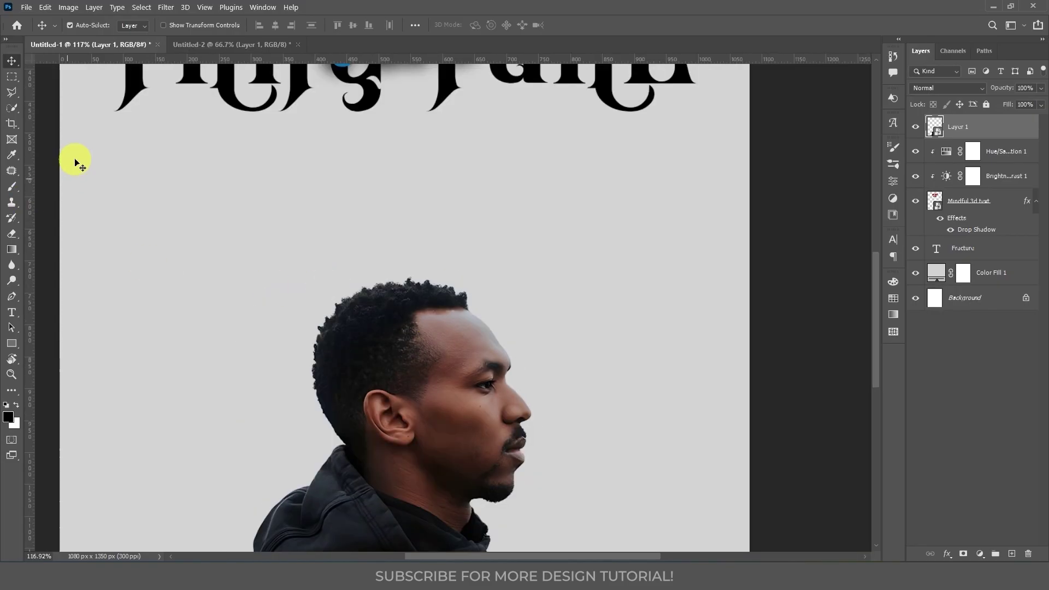
click(13, 78)
click(83, 89)
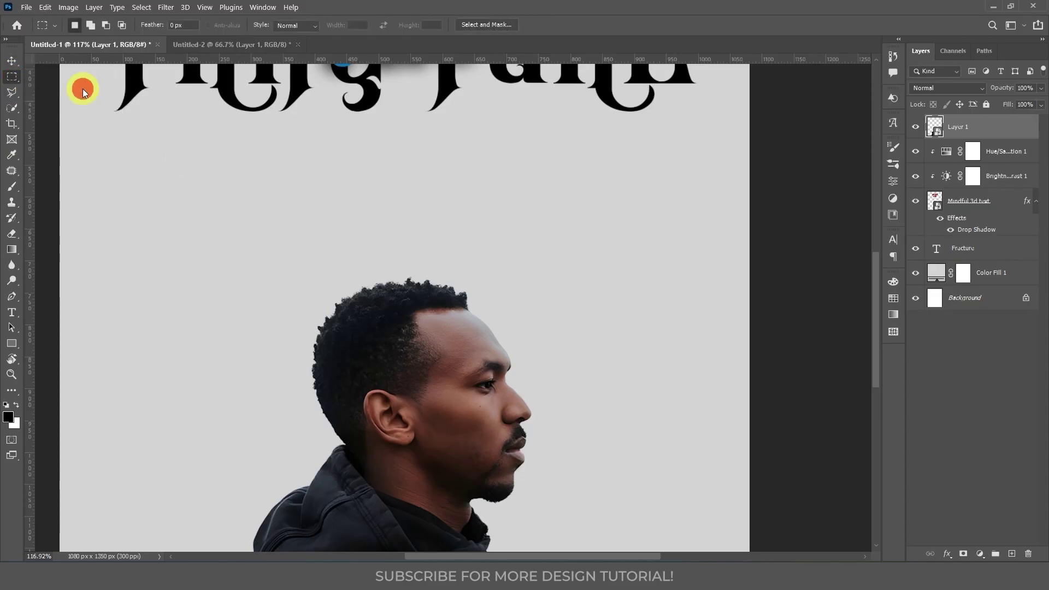
scroll(433, 378, up, 5)
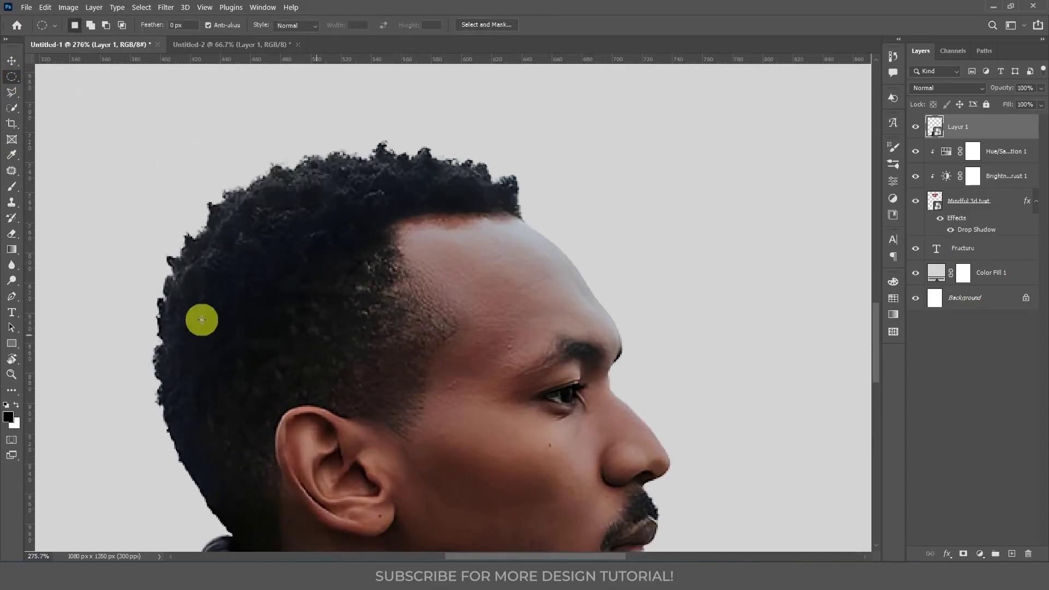
drag(158, 311, 616, 342)
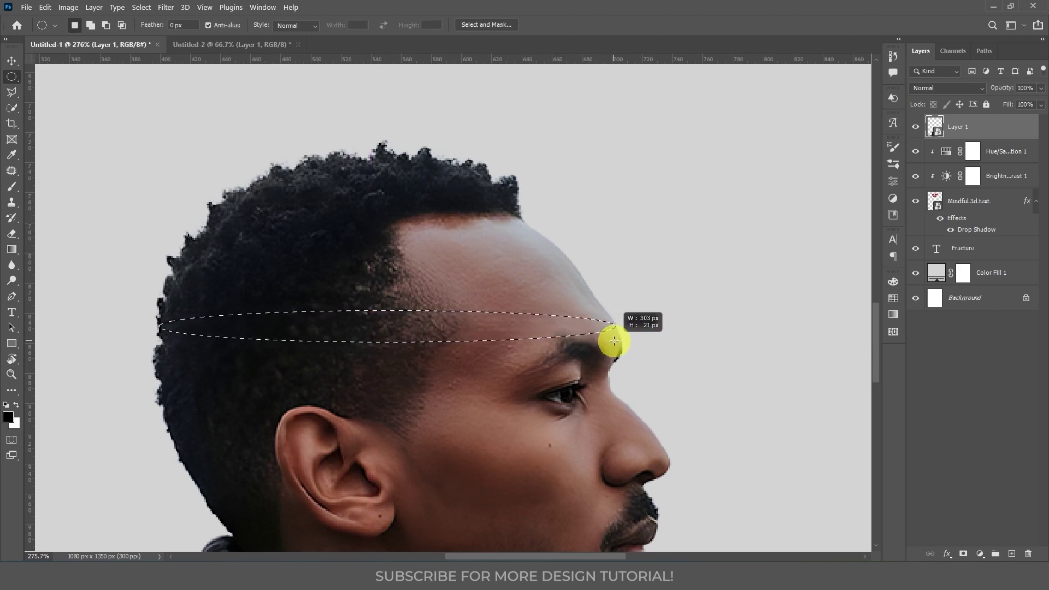
scroll(274, 243, down, 6)
scroll(274, 244, up, 4)
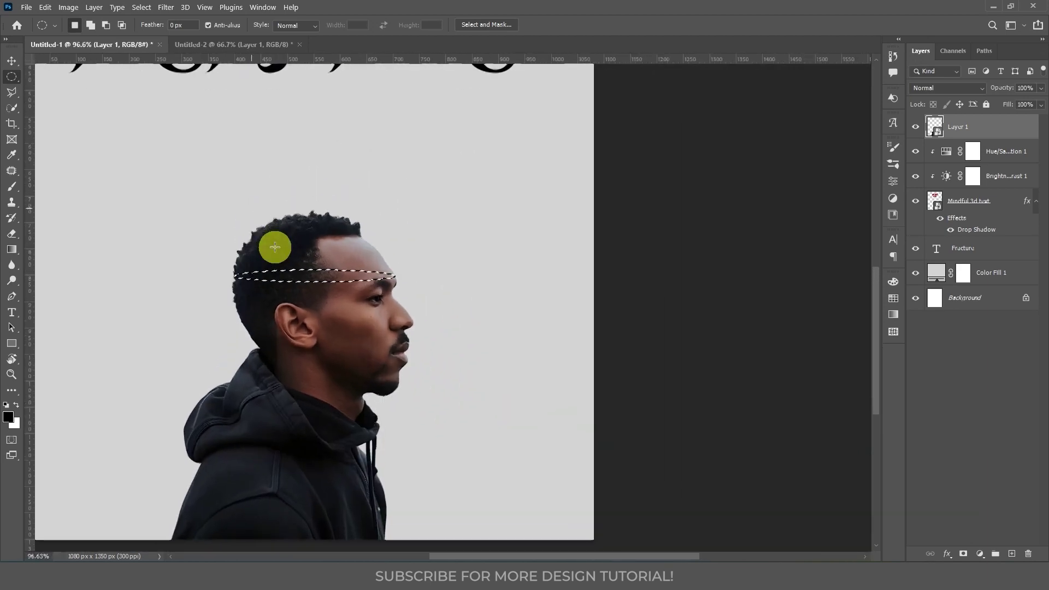
click(964, 553)
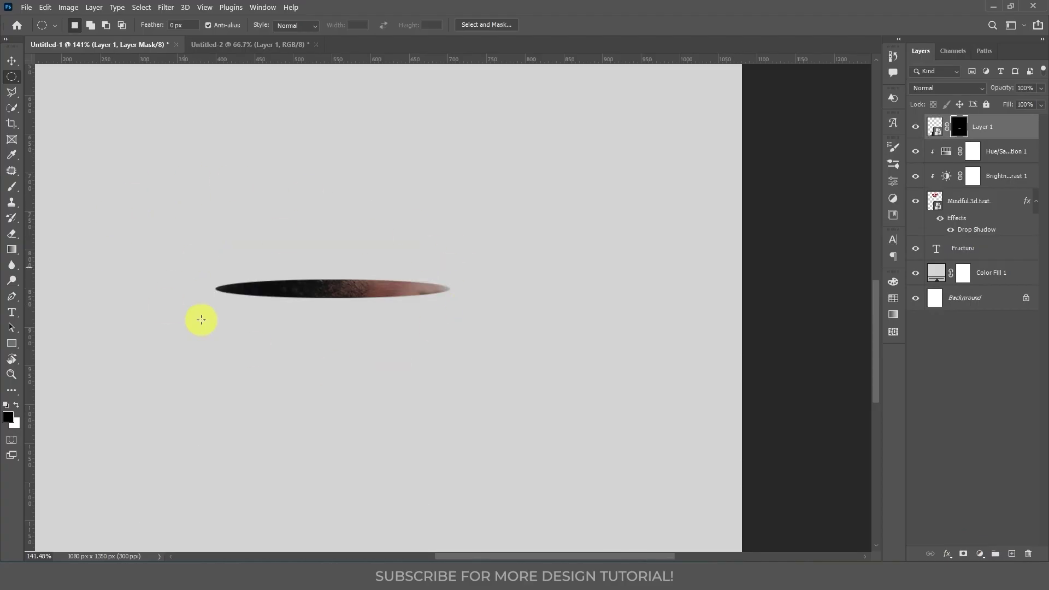
Step: Duplicate the masked portrait layer, hide the original, and invert the copy's mask so only the ellipse is cut out
key(v)
click(934, 127)
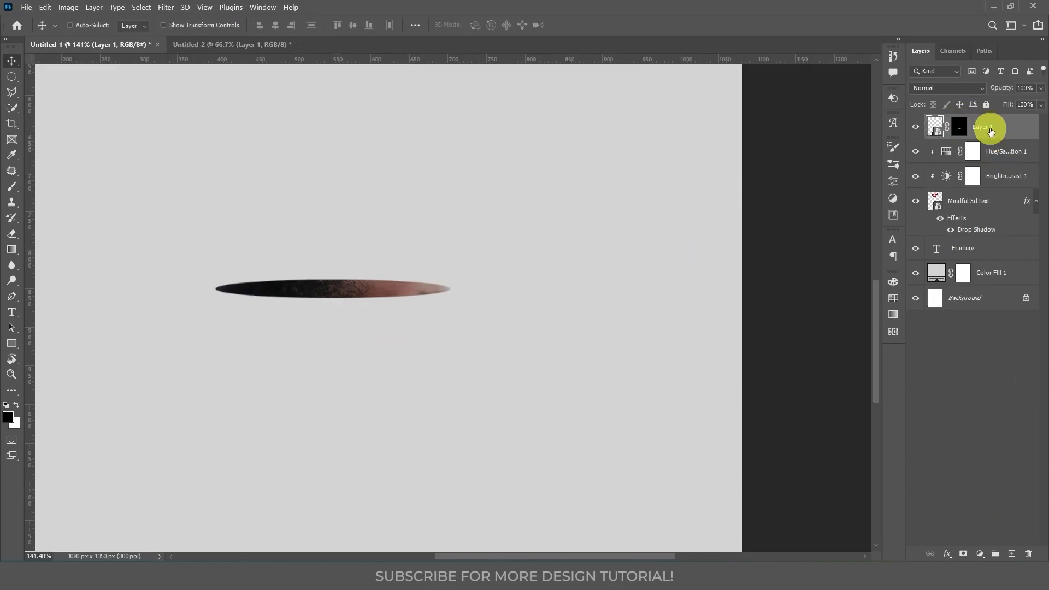
key(ctrl+j)
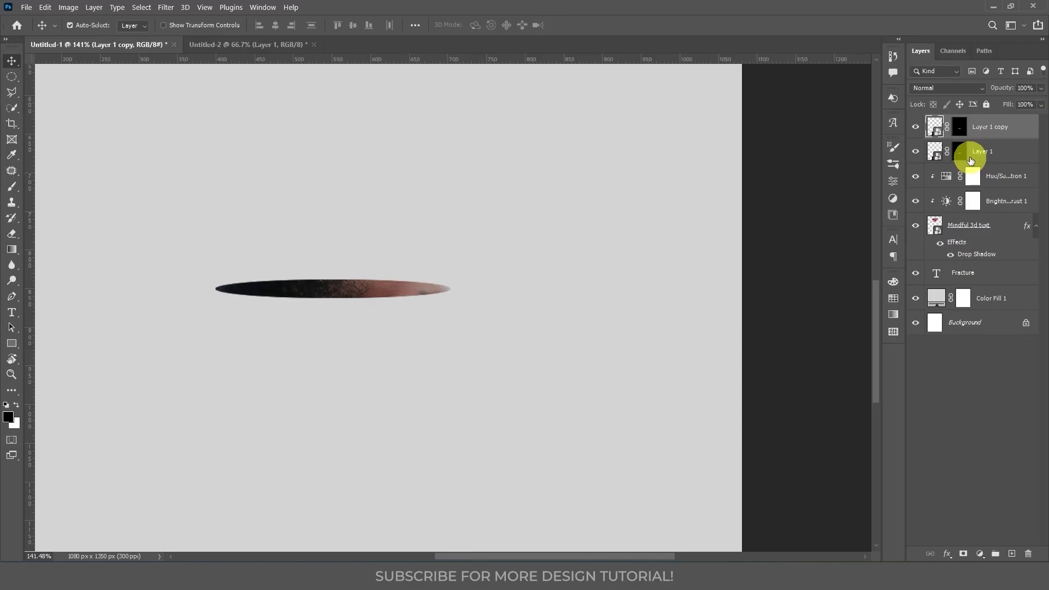
click(914, 151)
click(960, 131)
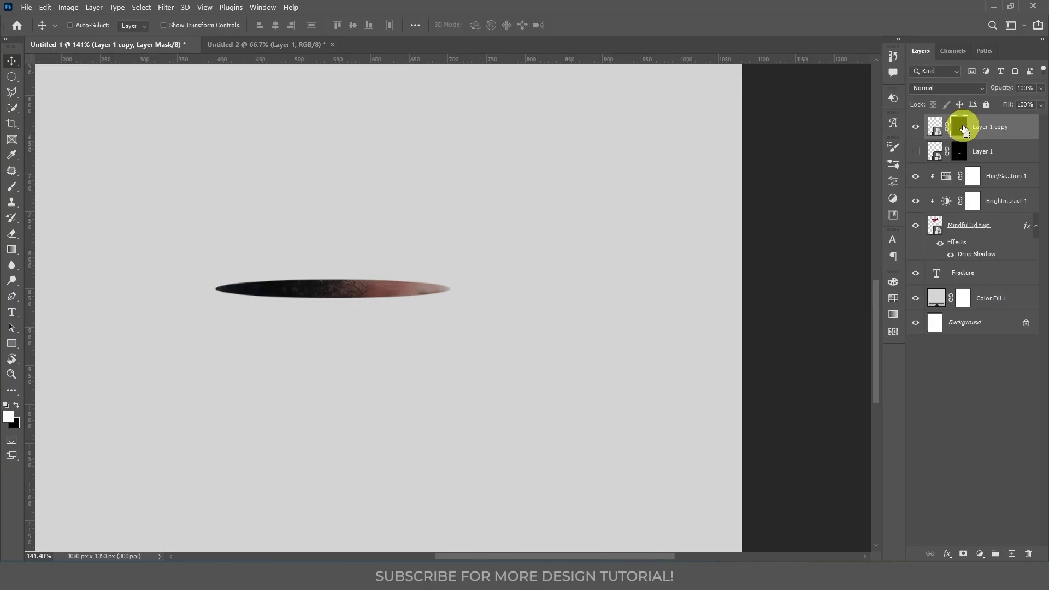
key(ctrl+i)
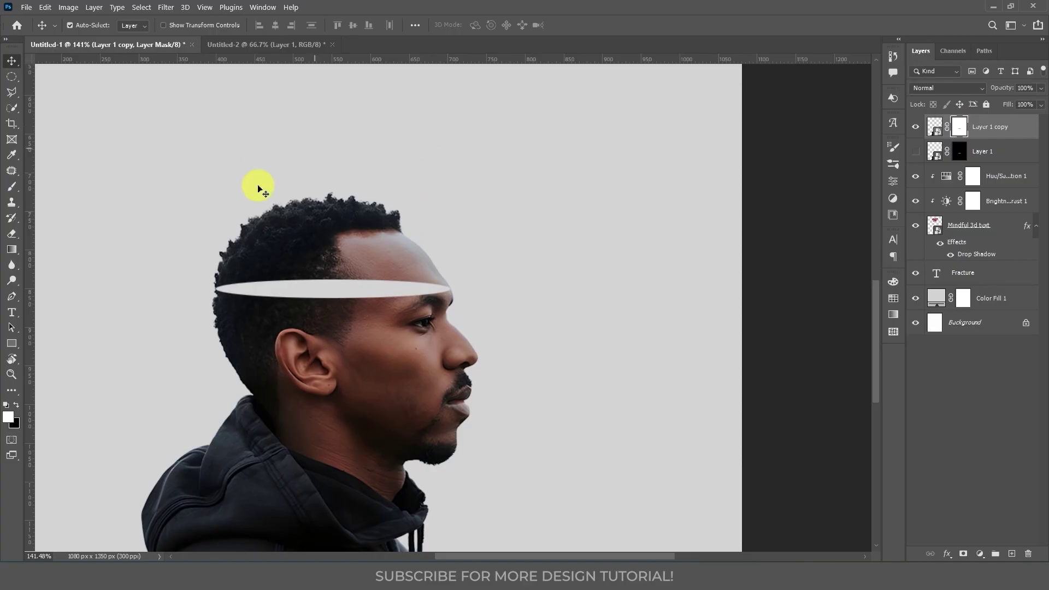
Step: Erase the top of the head above the elliptical cut on the portrait copy's layer mask
key(e)
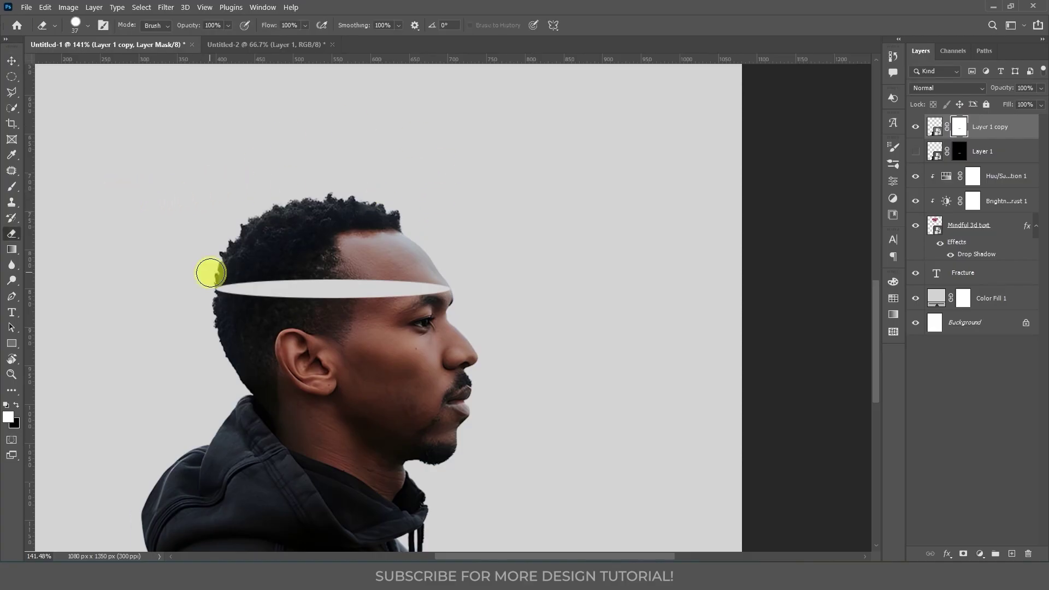
mouse_move(216, 272)
mouse_down()
mouse_move(460, 265)
mouse_move(329, 276)
mouse_move(415, 247)
mouse_move(300, 241)
mouse_move(163, 262)
mouse_move(190, 245)
mouse_move(441, 227)
mouse_move(364, 213)
mouse_move(171, 227)
mouse_up()
mouse_move(408, 199)
mouse_down()
mouse_move(452, 215)
mouse_move(463, 237)
mouse_move(359, 216)
mouse_move(186, 247)
mouse_move(399, 251)
mouse_move(449, 273)
mouse_up()
click(449, 273)
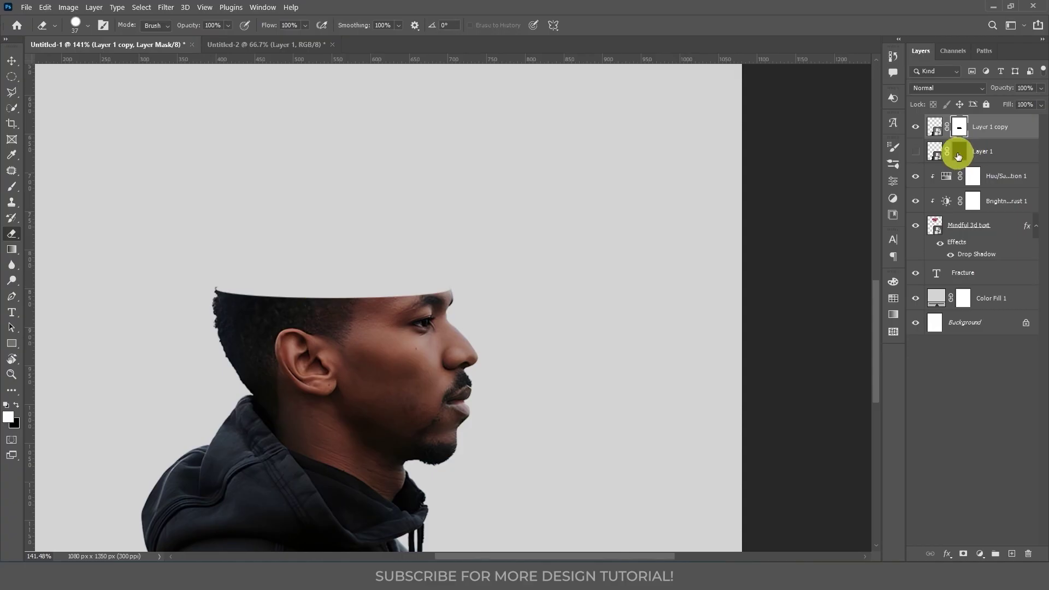
Step: Load the ellipse from Layer 1's mask as a selection and create a new layer above Layer 1
drag(959, 156, 963, 159)
click(1006, 154)
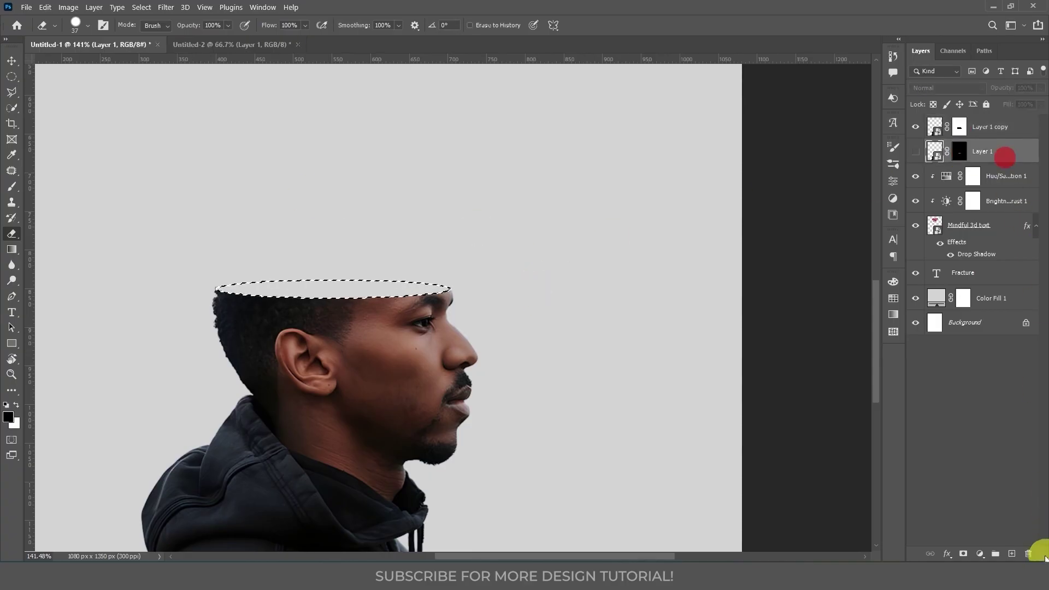
click(1010, 553)
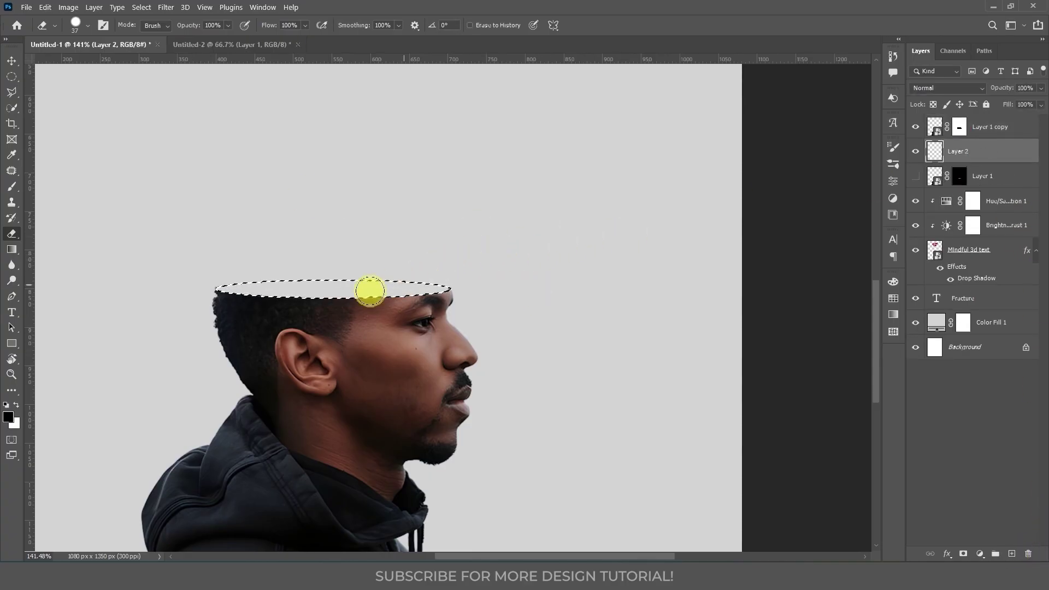
Step: Fill the elliptical selection on the new layer with dark red #210d0d and deselect
click(8, 417)
mouse_move(716, 228)
mouse_down()
mouse_move(691, 224)
mouse_move(713, 220)
mouse_move(708, 228)
mouse_up()
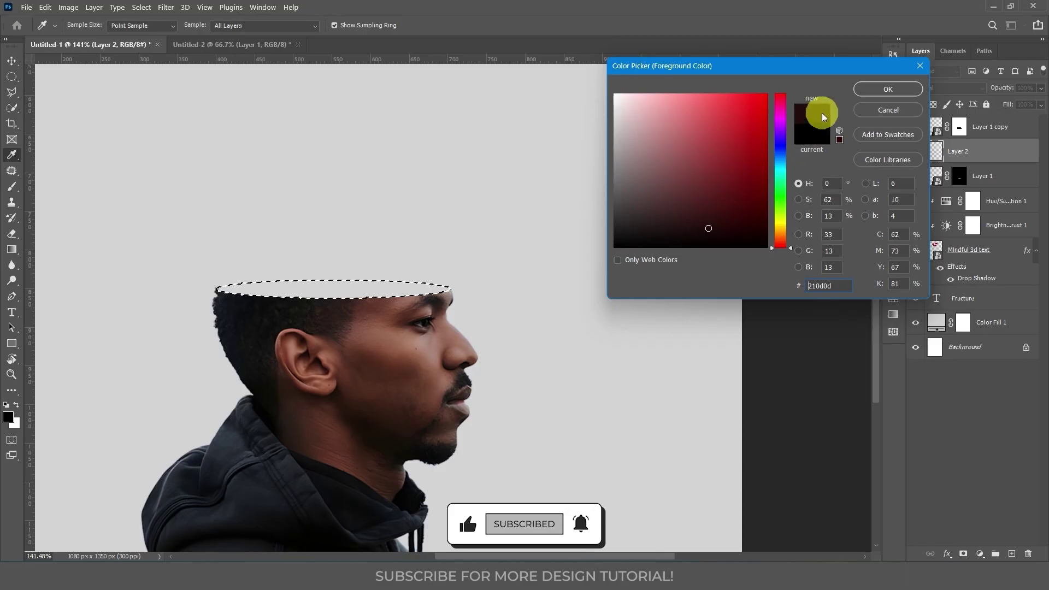
click(863, 93)
key(e)
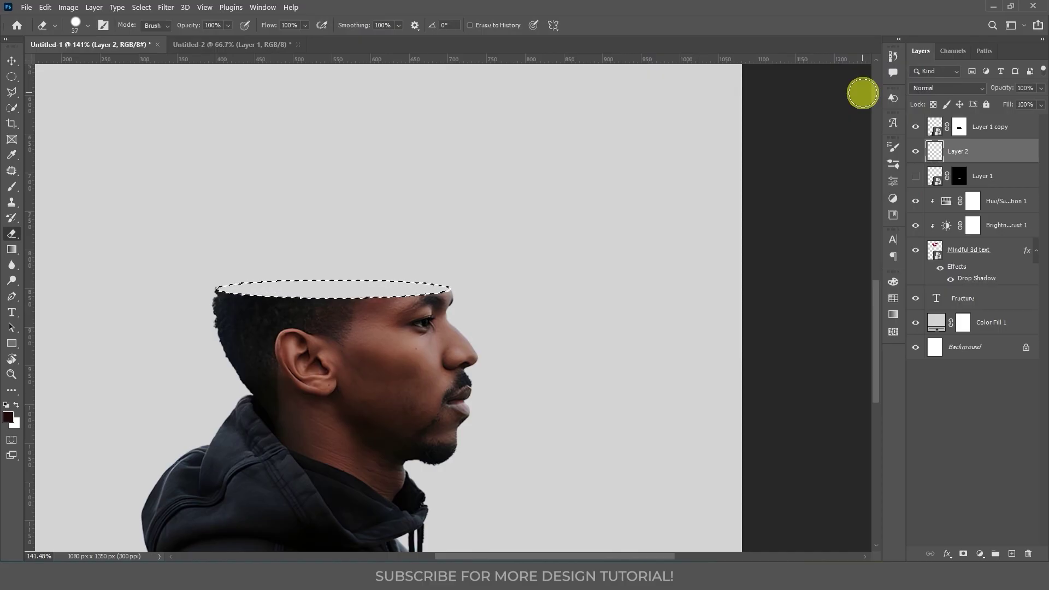
key(alt+BackSpace)
key(ctrl+d)
key(v)
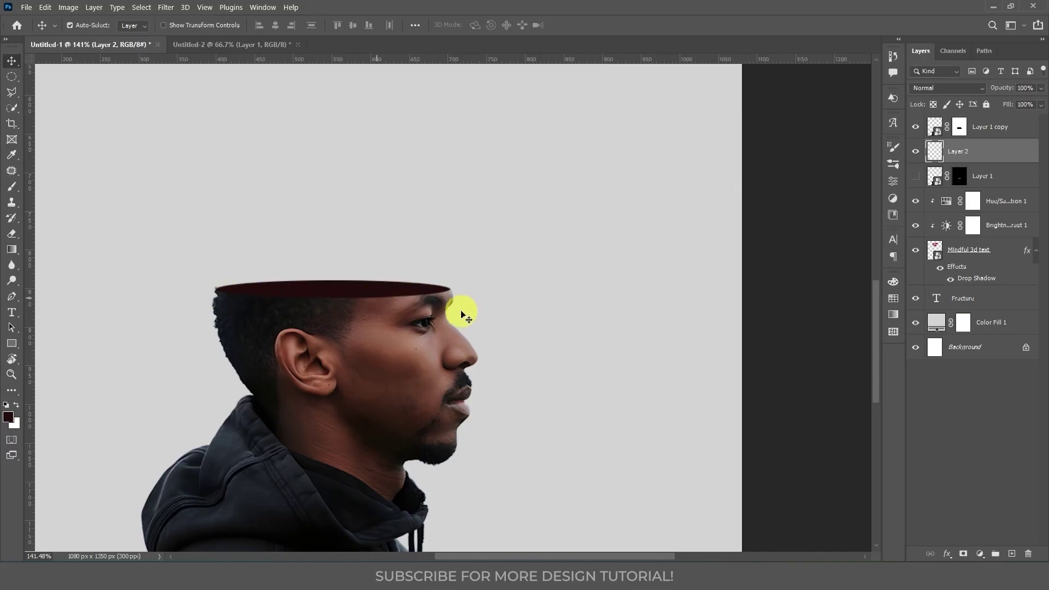
Step: Duplicate the dark red ellipse layer and scale the copy to 92.43% width and 66.67% height within the original
key(alt)
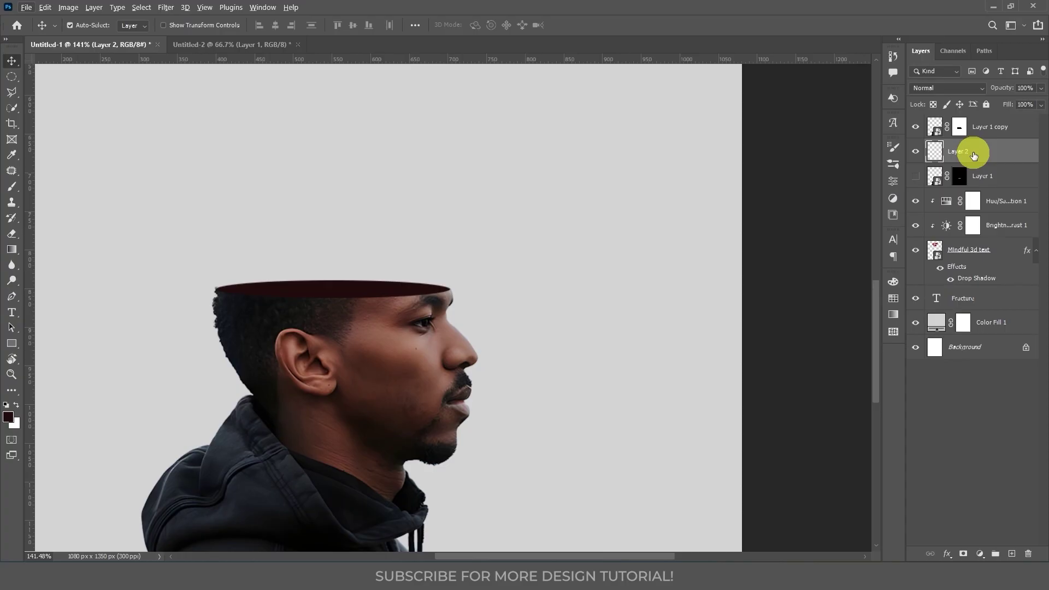
key(ctrl+j)
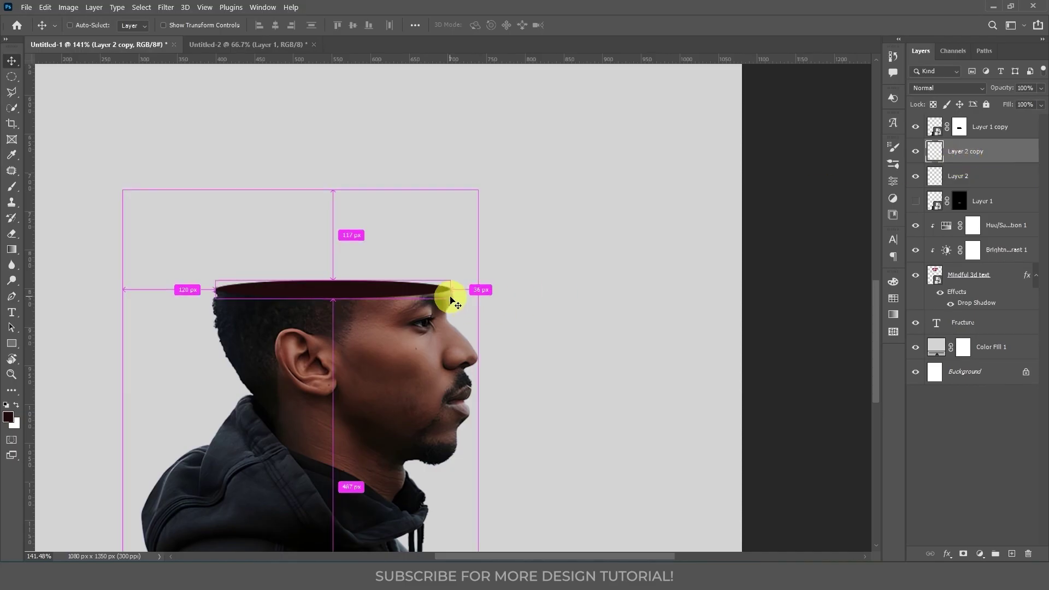
key(ctrl+t)
alt+scroll(382, 300, up, 5)
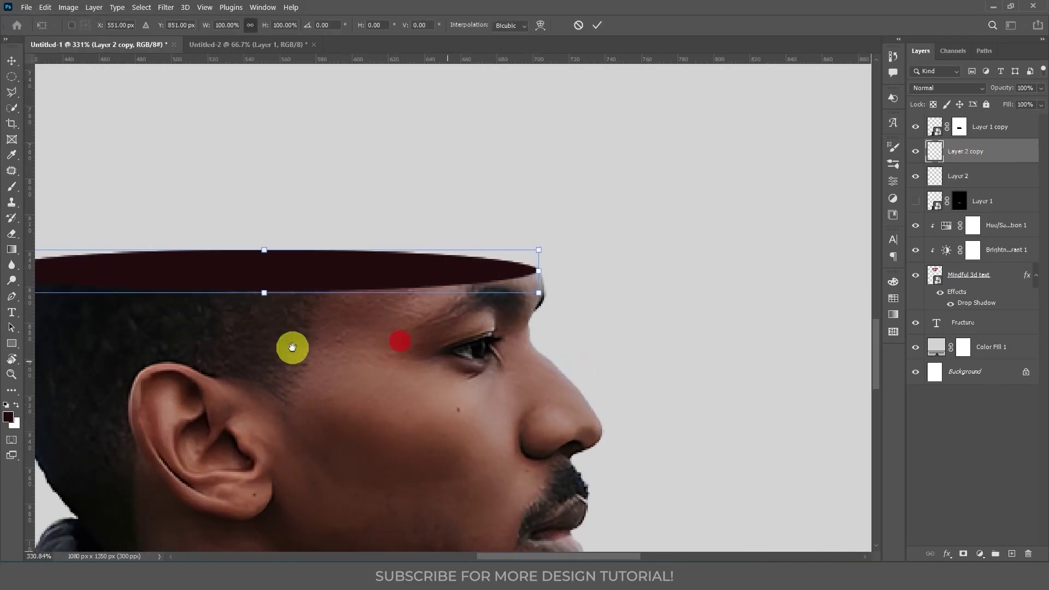
drag(306, 350, 452, 367)
drag(699, 294, 679, 299)
drag(429, 314, 446, 313)
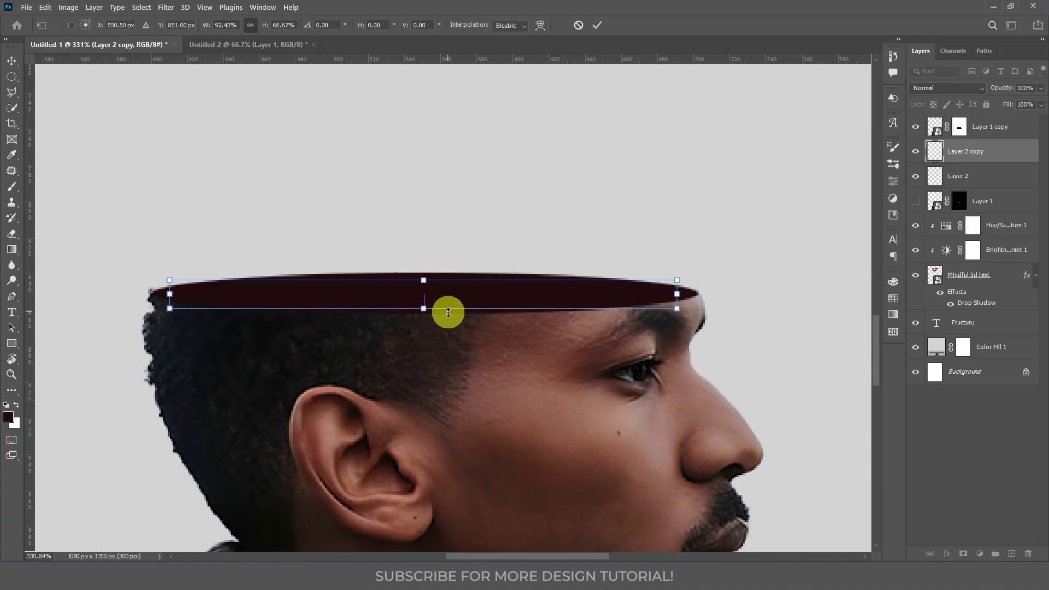
key(Return)
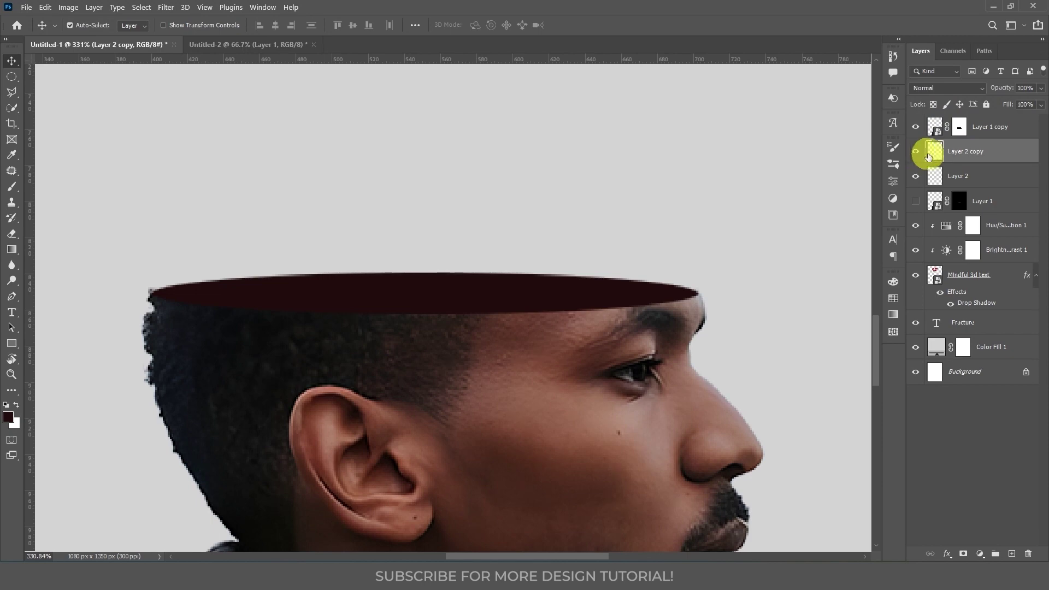
Step: Lock the transparent pixels of the smaller ellipse on Layer 2 copy and fill it with dark red #4f2020
click(932, 105)
click(8, 417)
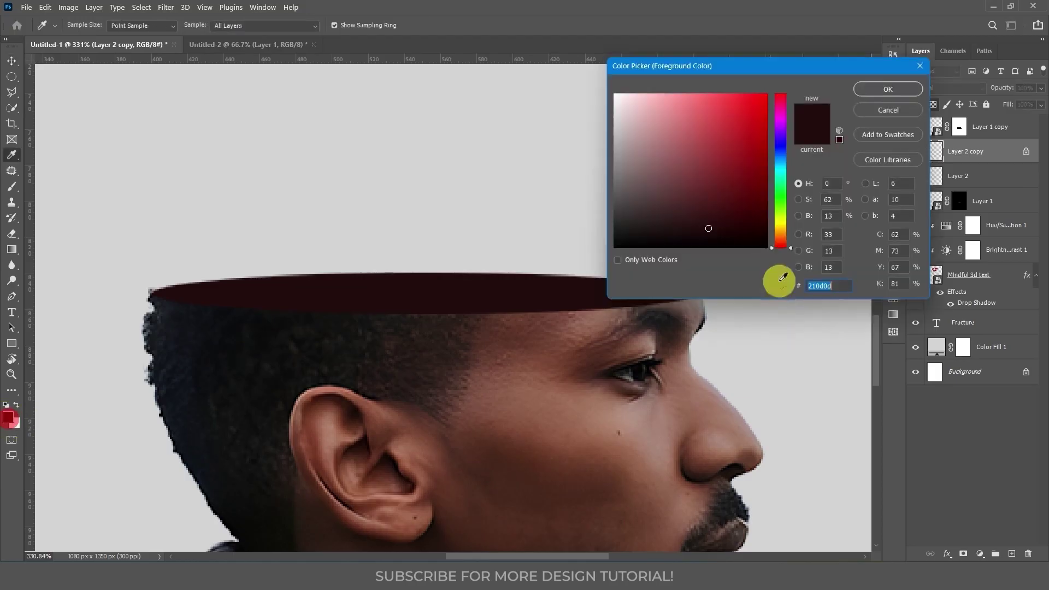
click(704, 200)
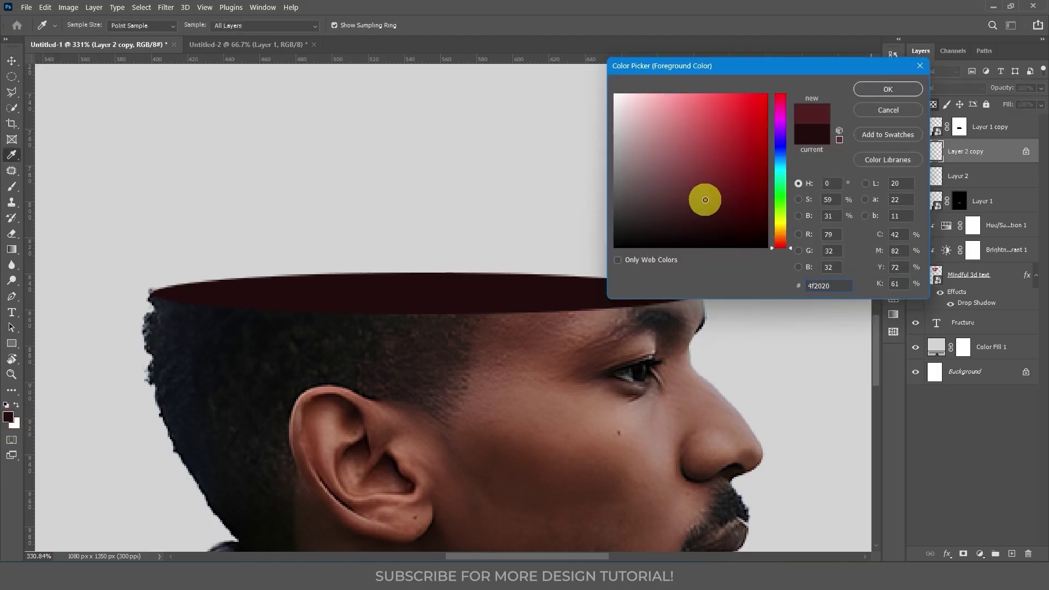
click(879, 90)
key(alt+BackSpace)
scroll(428, 297, down, 5)
scroll(420, 296, up, 4)
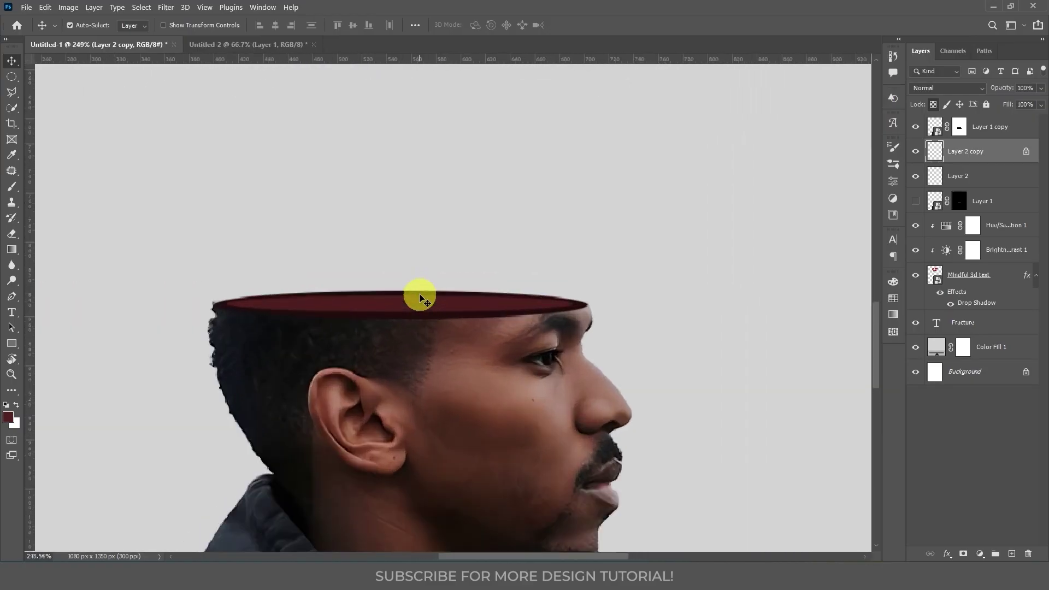
scroll(420, 296, up, 3)
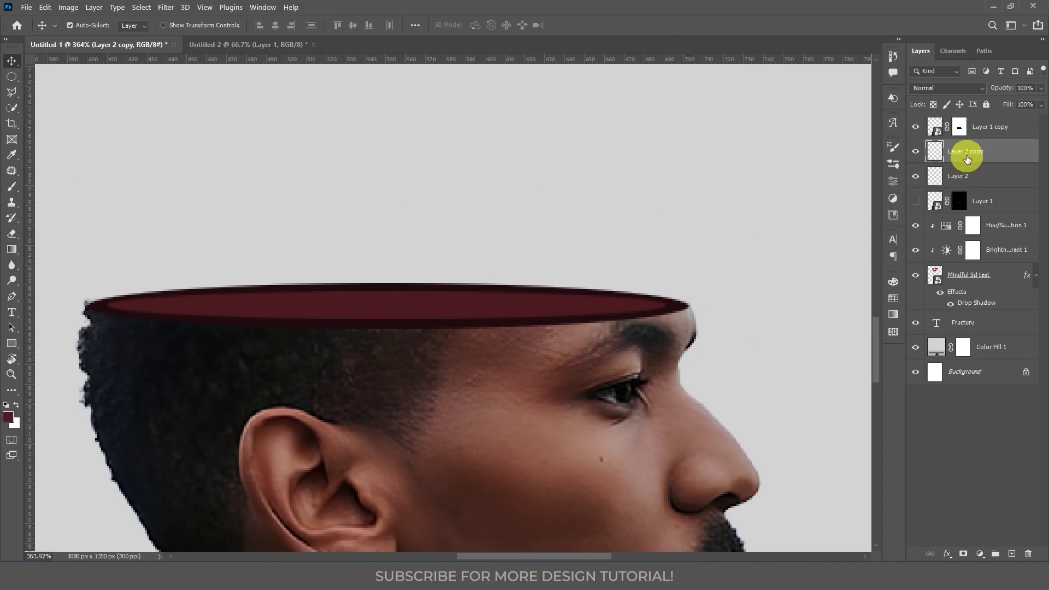
Step: Shade the transparency-locked inner ellipse along its lower and side edges with a soft black brush of about 90 px
click(934, 105)
click(12, 187)
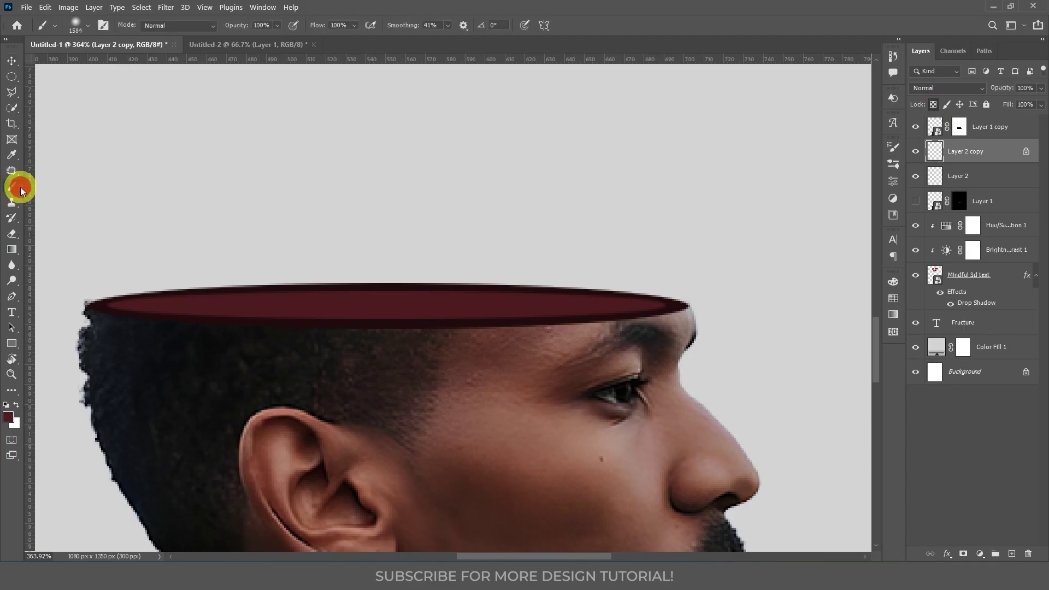
right_click(368, 310)
click(433, 461)
alt+right_click(306, 302)
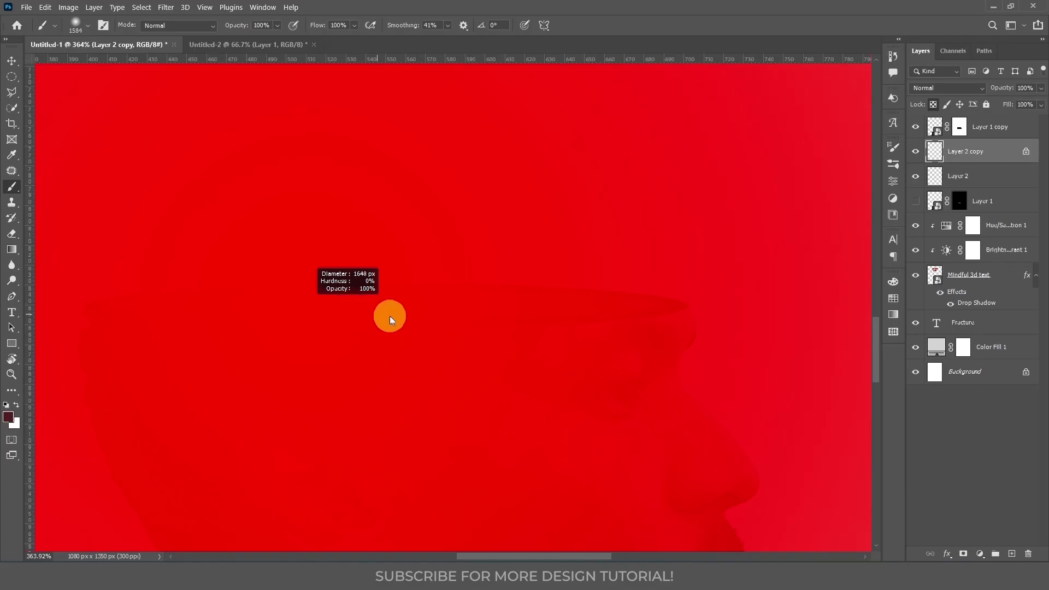
alt+right_click(476, 334)
alt+right_click(489, 333)
key(d)
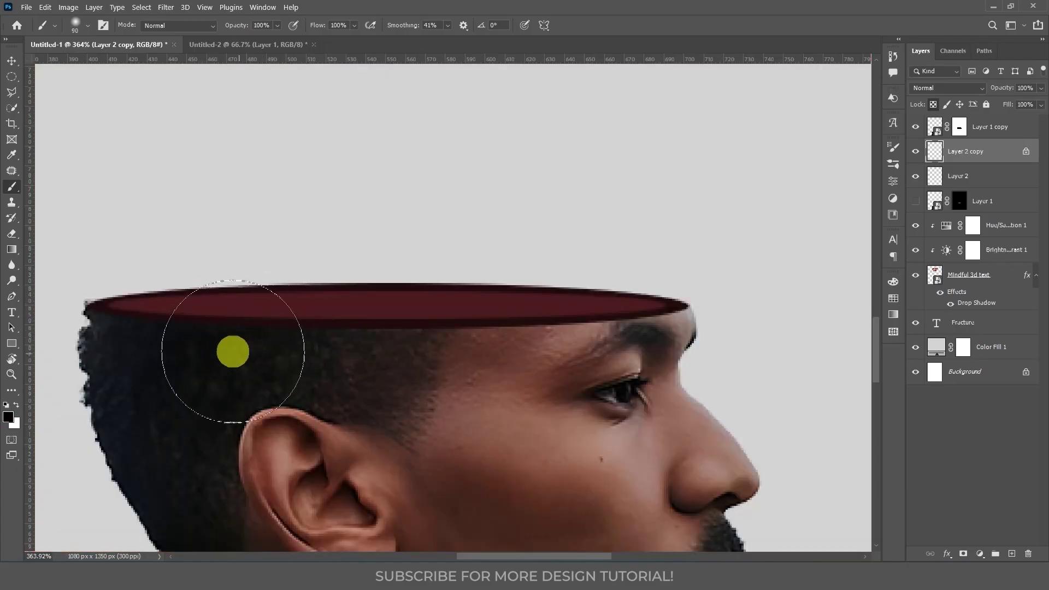
click(154, 386)
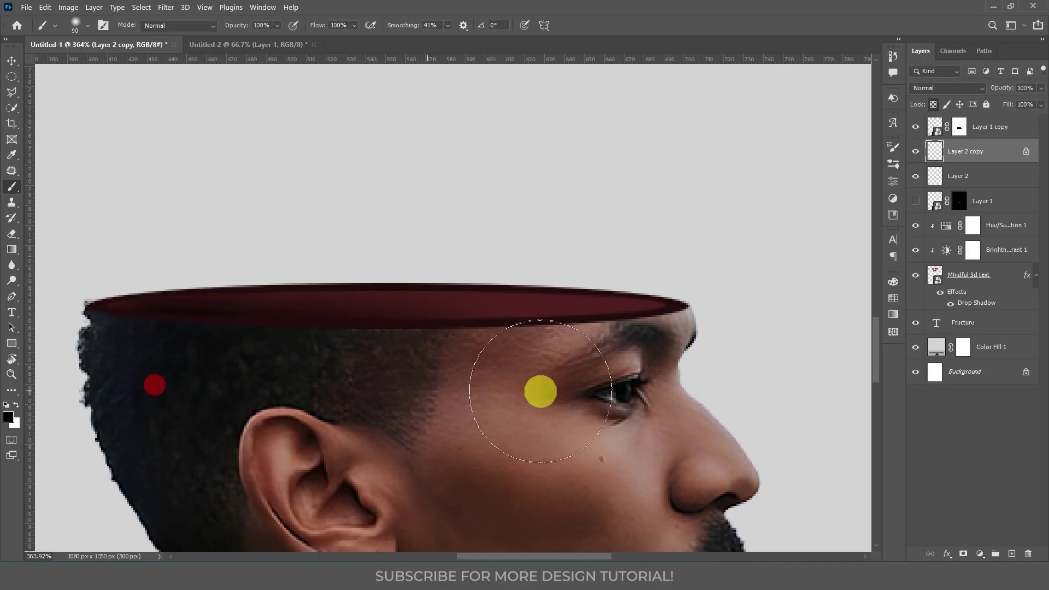
drag(525, 391, 764, 370)
mouse_move(695, 384)
mouse_down()
mouse_move(425, 408)
mouse_move(94, 390)
mouse_move(626, 412)
mouse_up()
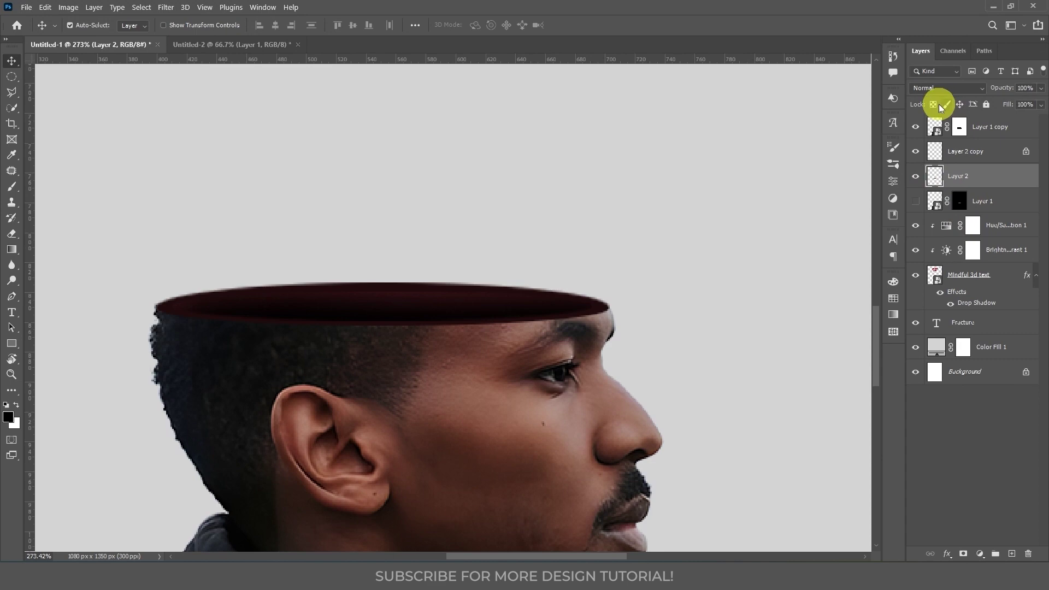
Step: Lock Layer 2's transparent pixels and try cloning texture over its rim with the Clone Stamp sampling the current layer
click(933, 104)
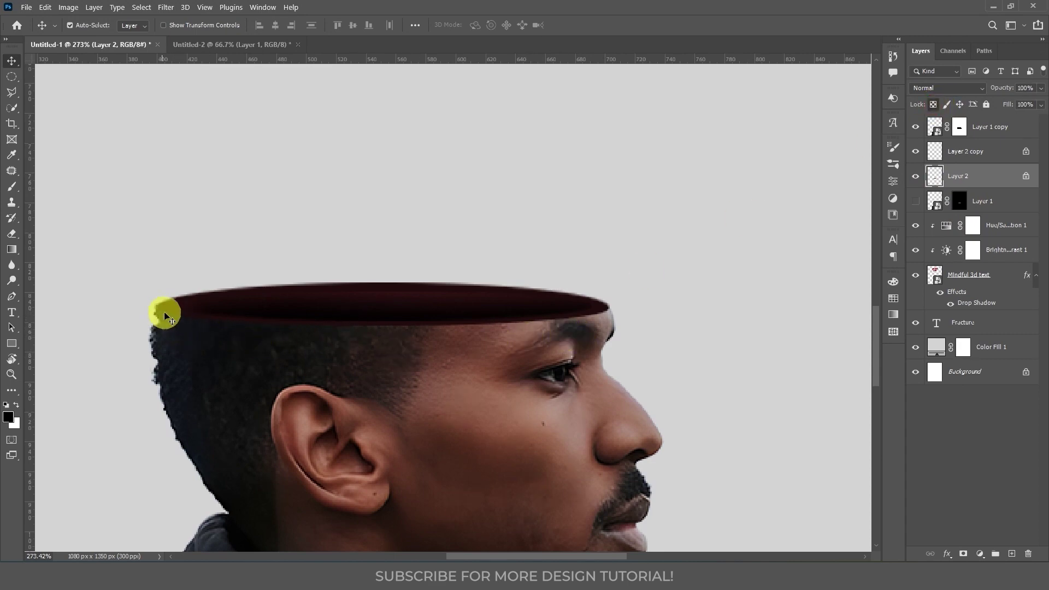
click(11, 202)
alt+click(297, 351)
click(350, 369)
drag(351, 358, 192, 352)
scroll(186, 332, up, 10)
drag(157, 322, 244, 321)
alt+click(136, 318)
drag(162, 299, 249, 312)
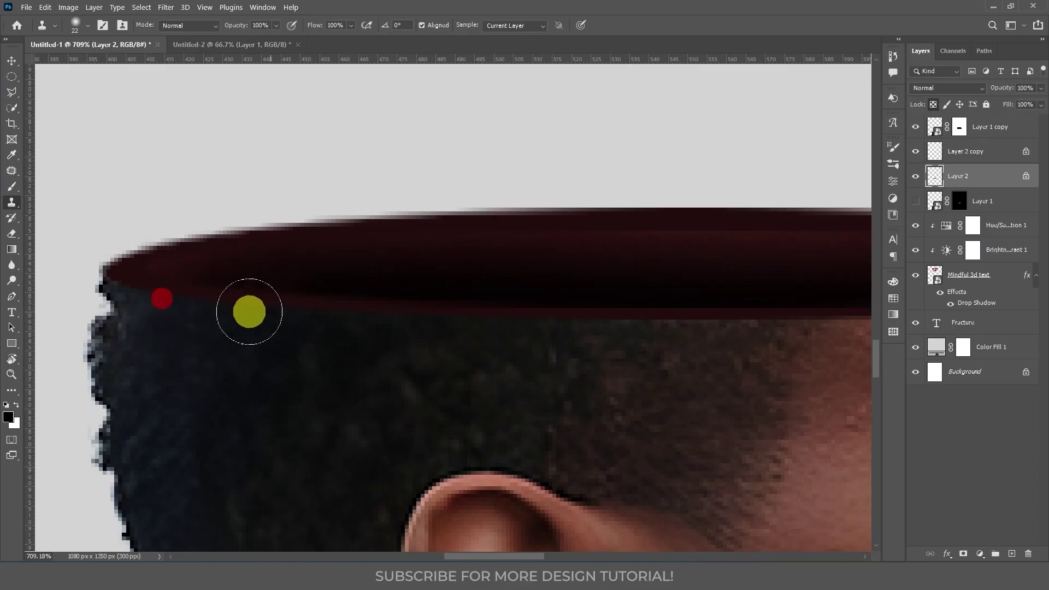
Step: Set the Clone Stamp to sample all layers and try cloning hair onto the back end of Layer 2's rim
key(alt+bracketright)
key(alt+bracketright)
click(502, 28)
click(501, 56)
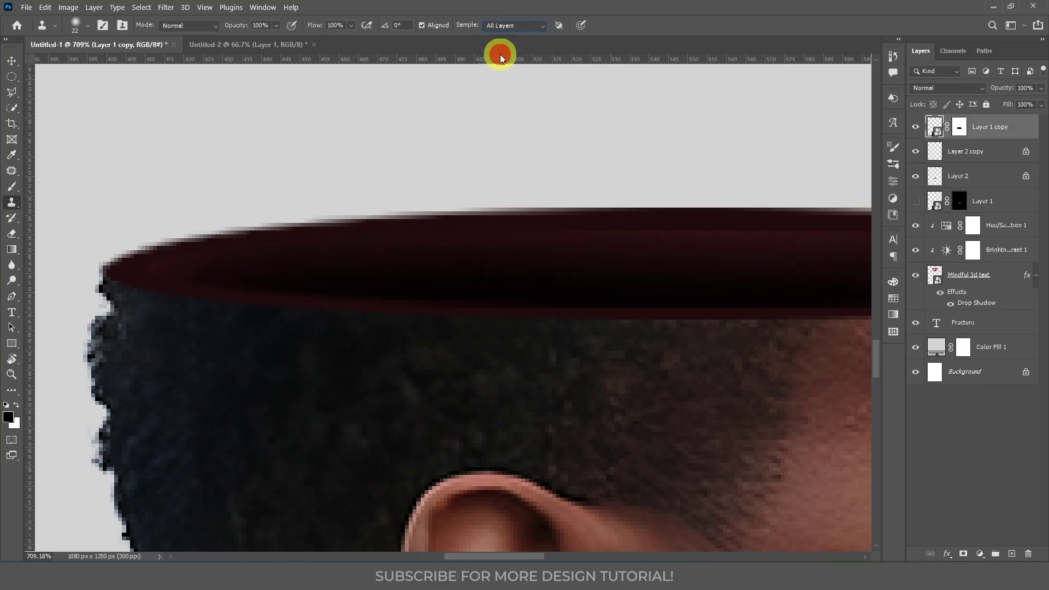
key(alt+bracketleft)
key(alt+bracketleft)
click(156, 297)
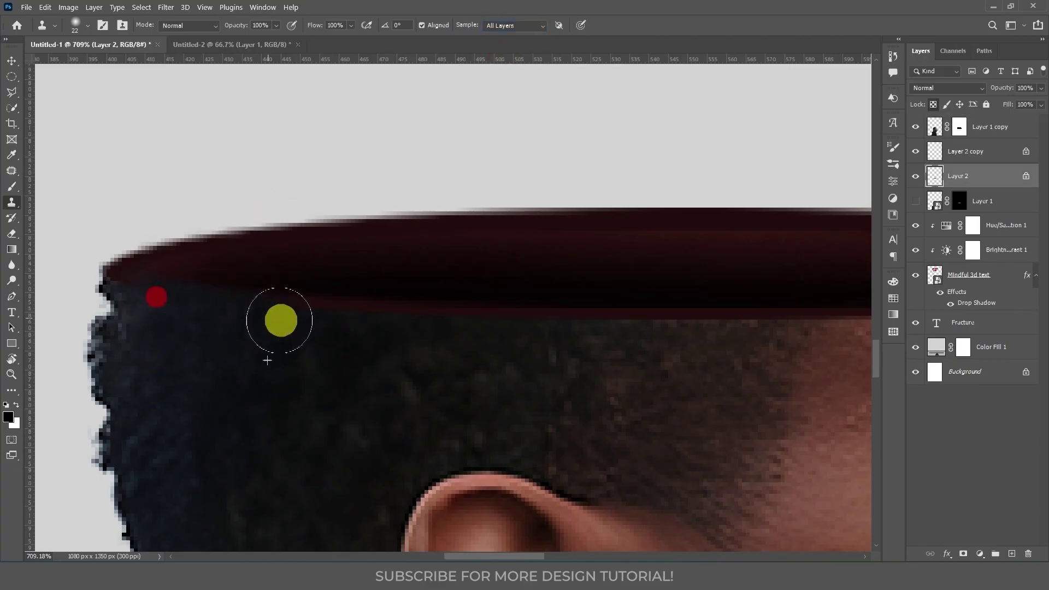
Step: Clone hair and skin texture along the front rim of the cut with the Clone Stamp at 50% opacity
drag(276, 25, 260, 43)
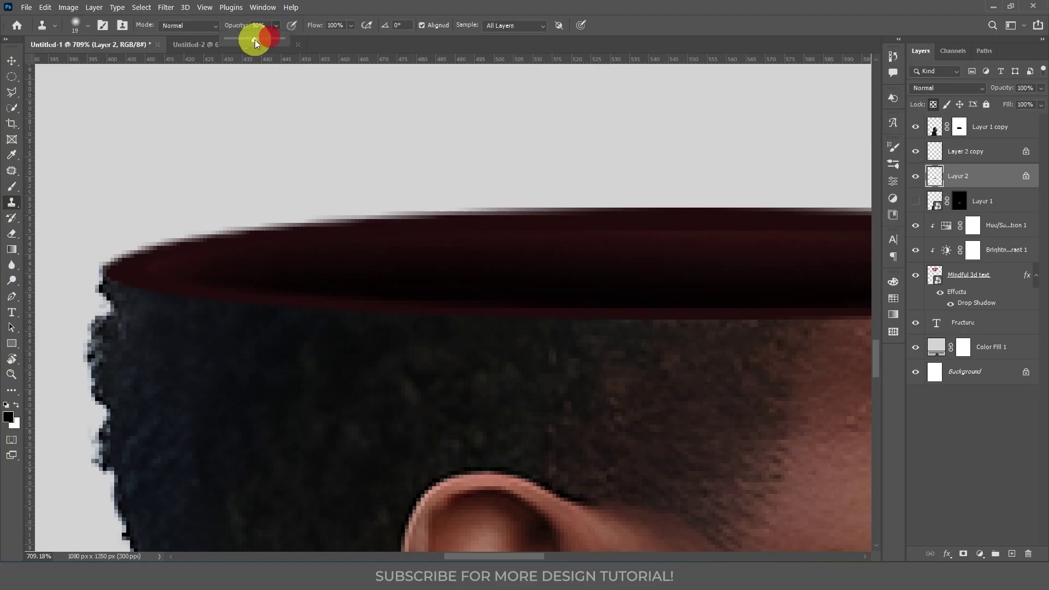
click(146, 312)
drag(362, 312, 688, 321)
drag(689, 328, 319, 331)
scroll(319, 331, down, 5)
click(579, 298)
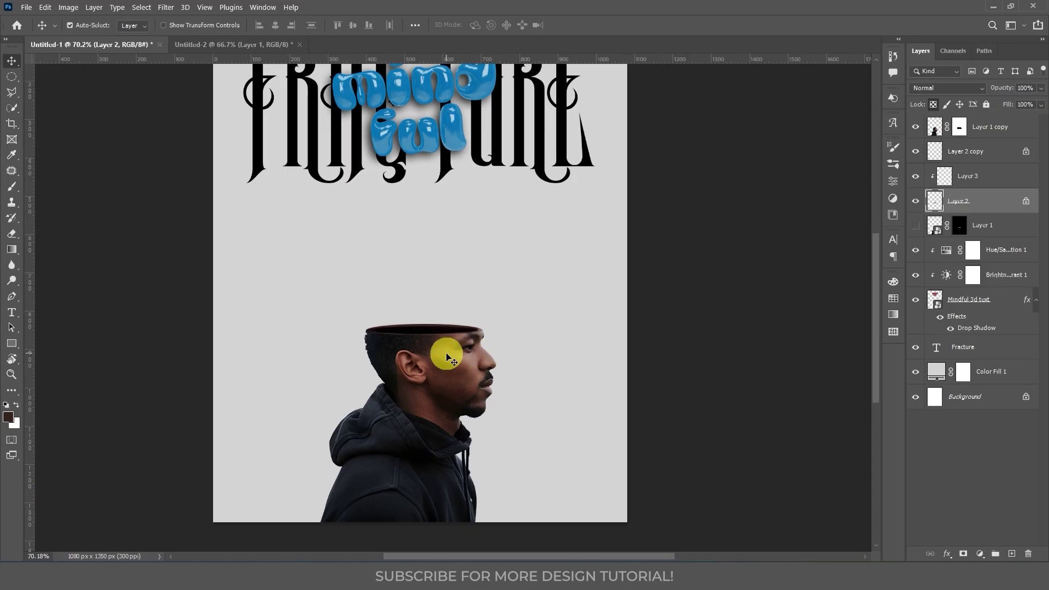
Step: Duplicate the sliced portrait layer and invert the duplicate's mask so that it shows only the top of the head
click(998, 138)
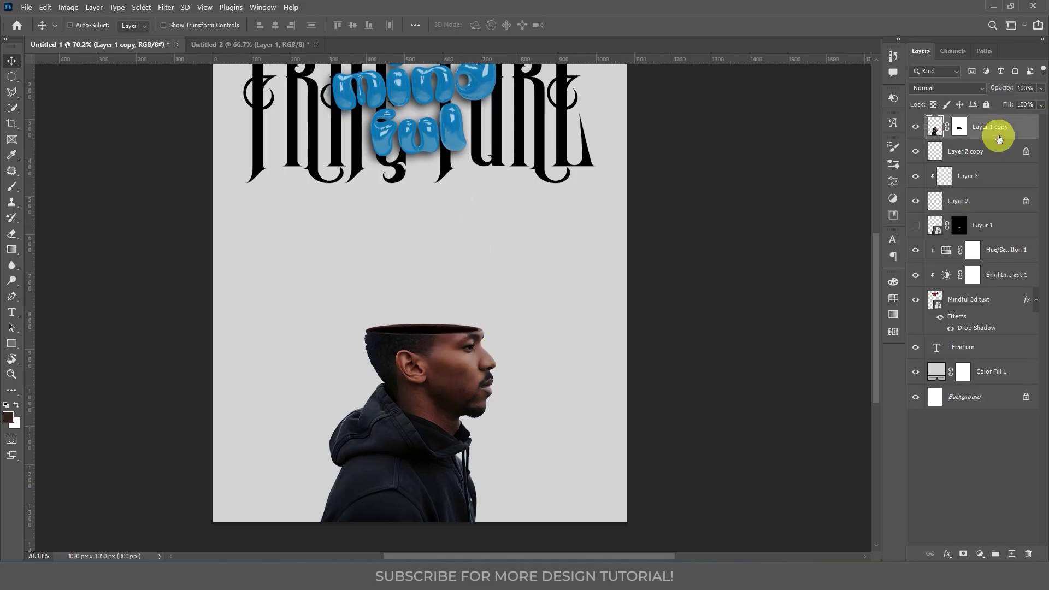
key(ctrl+j)
click(966, 134)
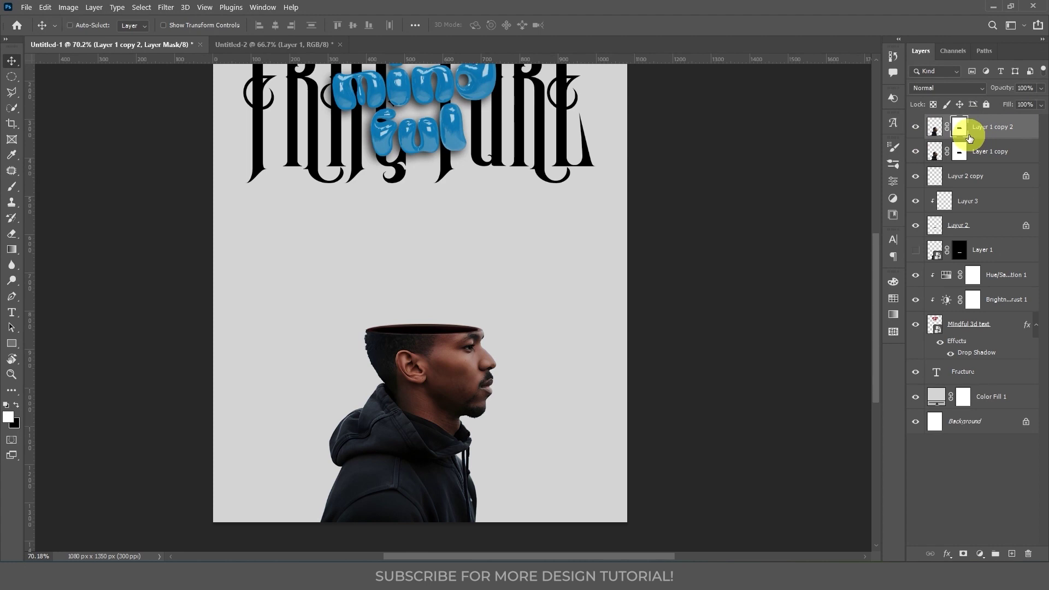
key(ctrl+i)
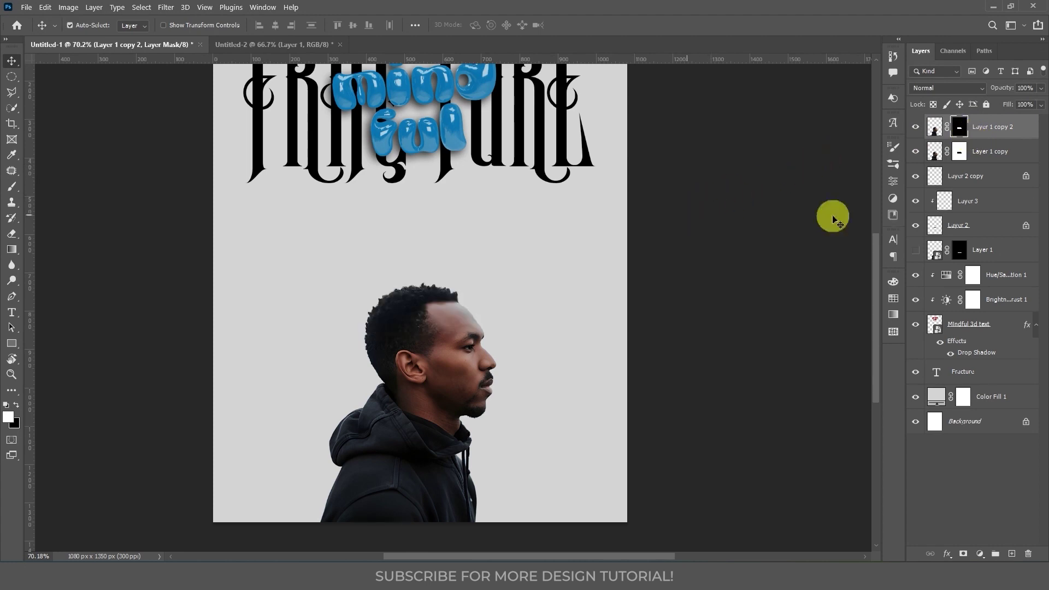
drag(436, 323, 439, 304)
key(ctrl+z)
Step: Convert the duplicated head-top layer and its mask to a smart object
click(1001, 133)
right_click(1016, 133)
click(939, 220)
Step: Raise the head top above the open head and rotate it by about -9.72°
drag(433, 321, 428, 271)
key(ctrl+t)
drag(516, 288, 473, 258)
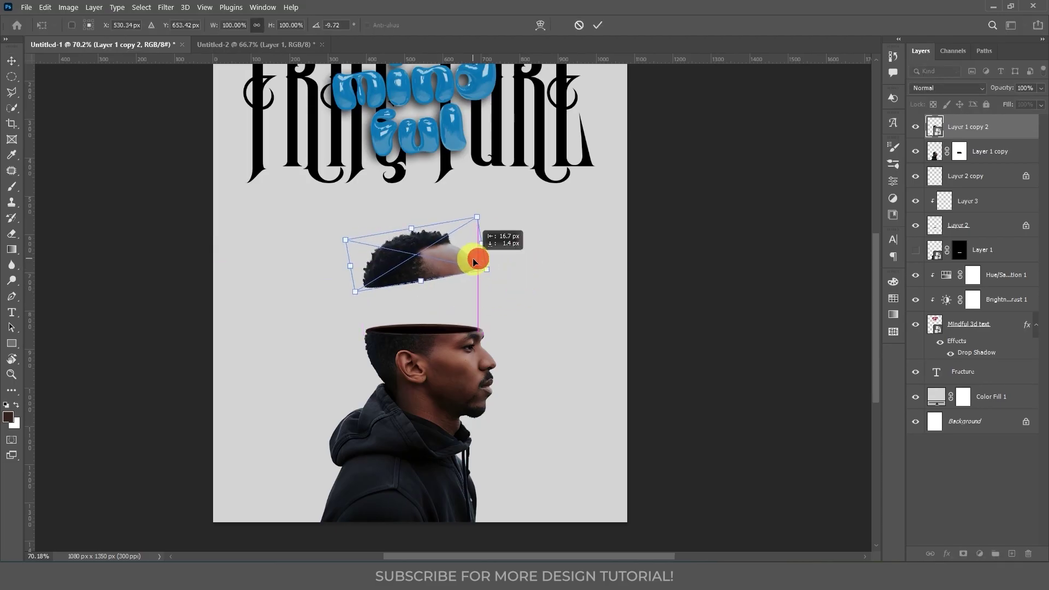
key(Return)
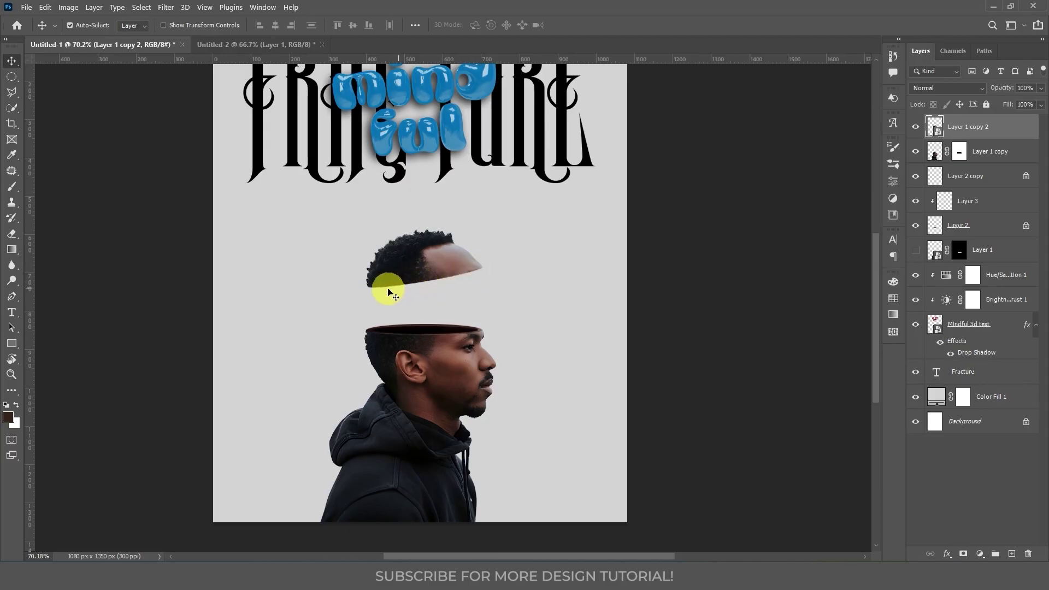
Step: Add a thin dark brown rim along the cut underside of the raised head top on a separate layer
scroll(435, 264, up, 8)
drag(141, 376, 645, 304)
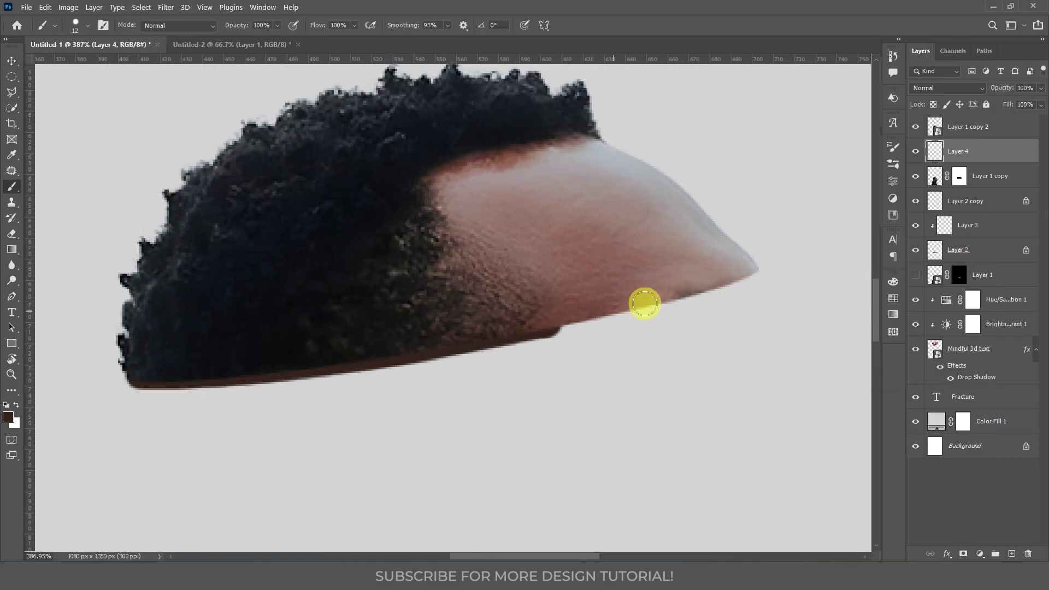
shift+click(758, 267)
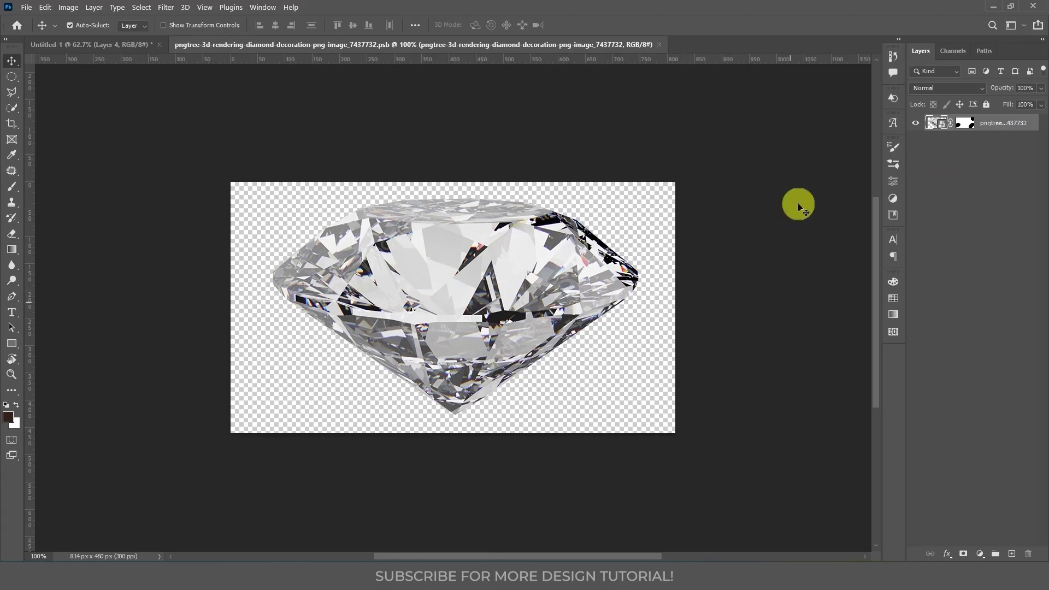
Step: Scale down the diamond image and position it over the head's opening, below the raised head top
drag(425, 334, 501, 343)
key(ctrl+t)
drag(572, 259, 489, 305)
drag(495, 346, 469, 346)
drag(501, 358, 513, 353)
drag(429, 352, 457, 363)
key(Return)
Step: Hide the diamond's lower tip over the hair and forehead on its layer mask with a 25 px black brush
scroll(474, 372, up, 10)
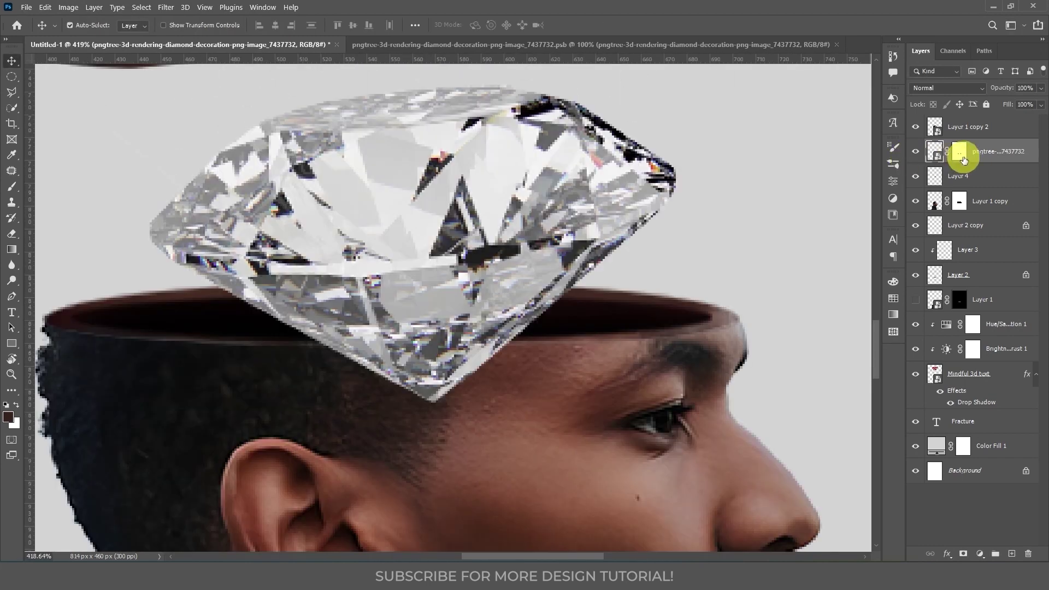
click(959, 157)
key(b)
drag(387, 392, 358, 400)
right_click(400, 374)
key(x)
drag(299, 370, 596, 370)
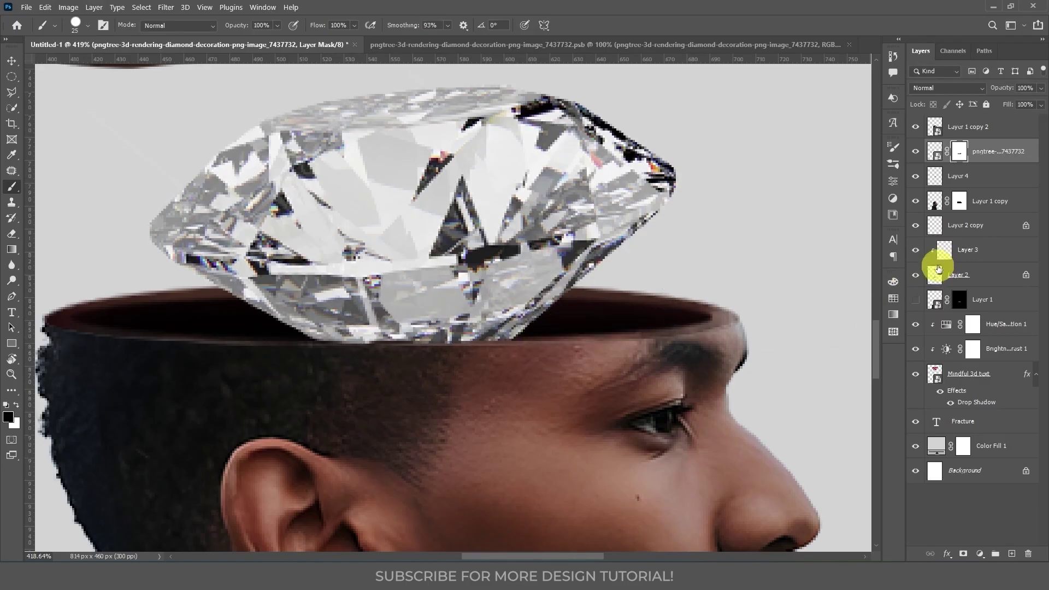
Step: Load Layer 2 copy's inner ellipse as a selection, target the diamond's layer mask and invert the selection
click(915, 233)
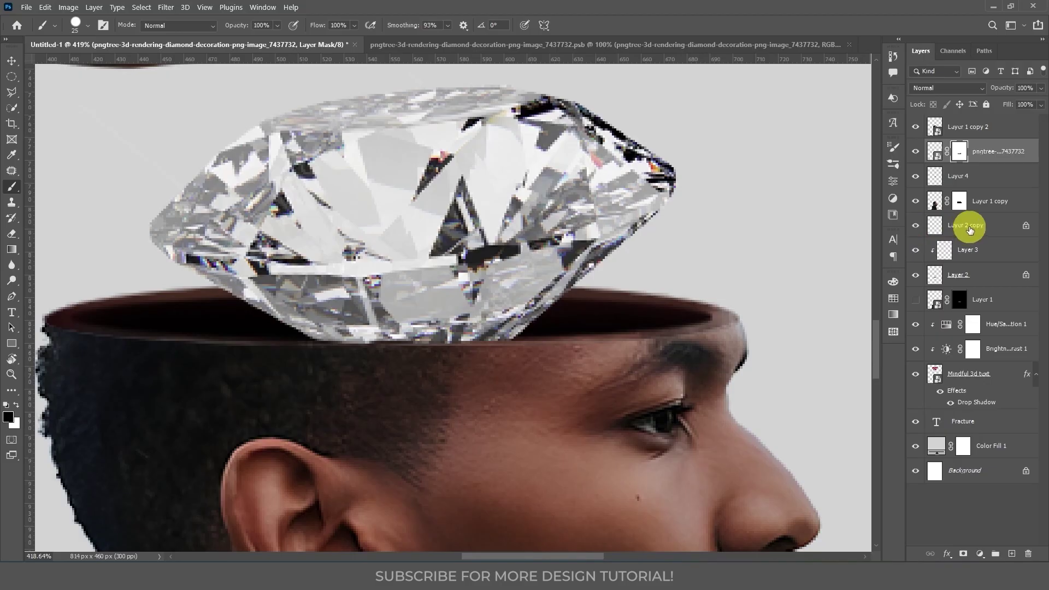
click(967, 230)
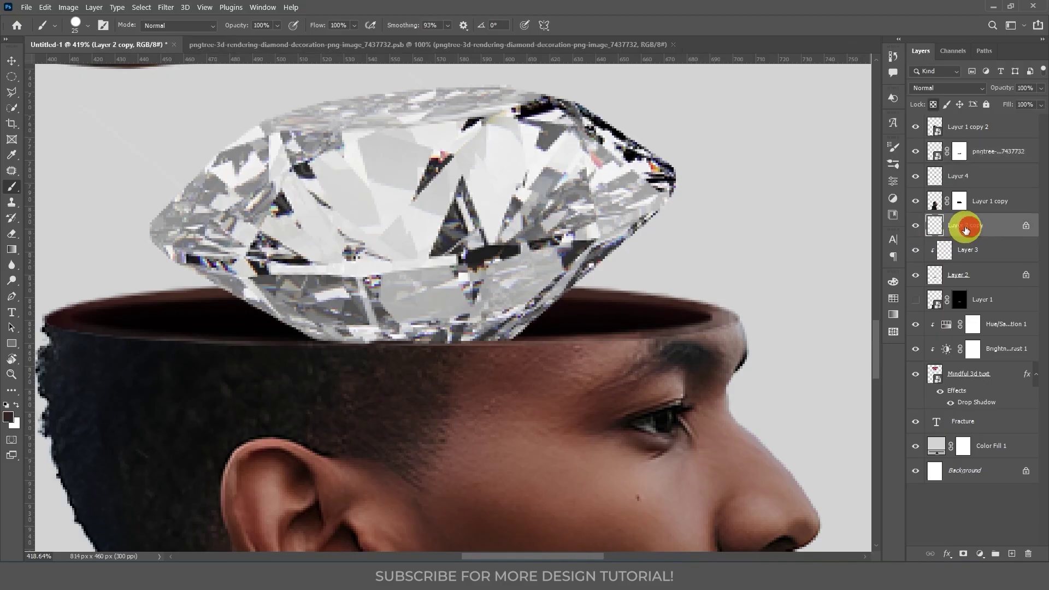
ctrl+click(933, 231)
click(959, 151)
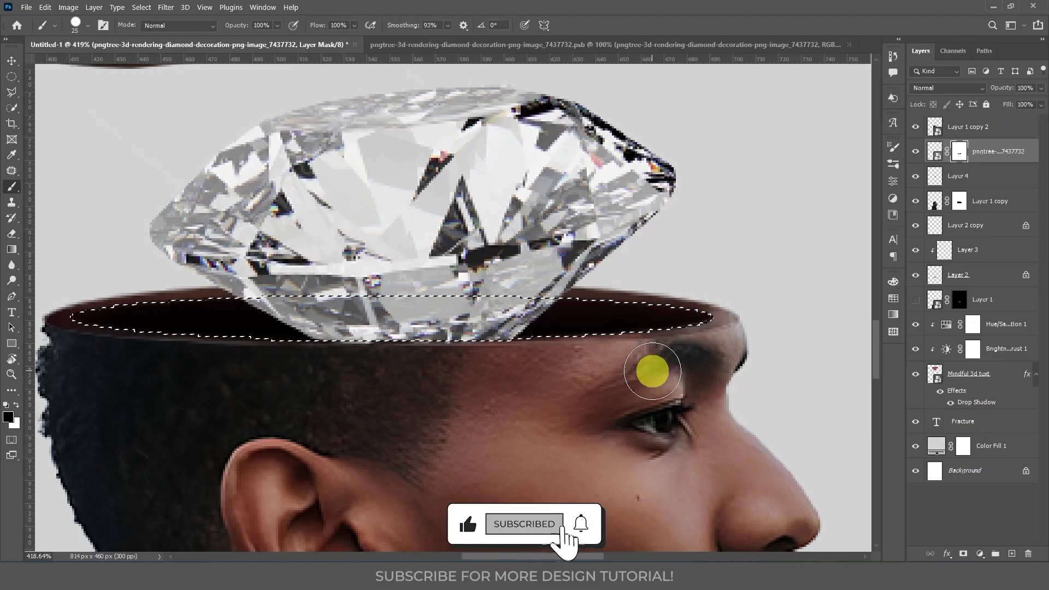
scroll(379, 300, down, 10)
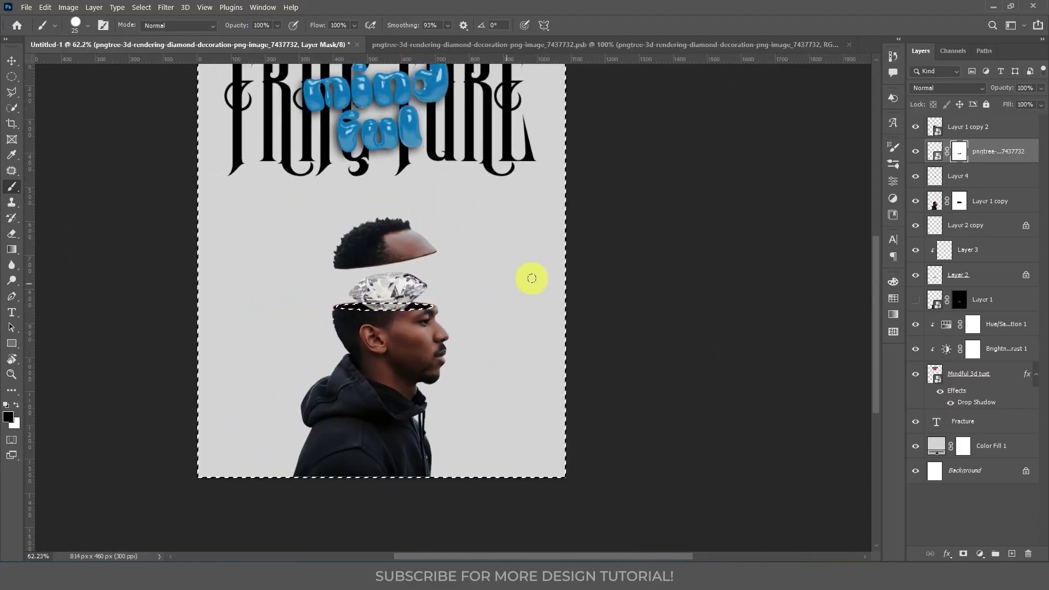
Step: Mask out the diamond's remaining overlap along the front rim within the inverted selection, and deselect
scroll(397, 304, up, 10)
drag(479, 363, 124, 370)
drag(446, 380, 87, 392)
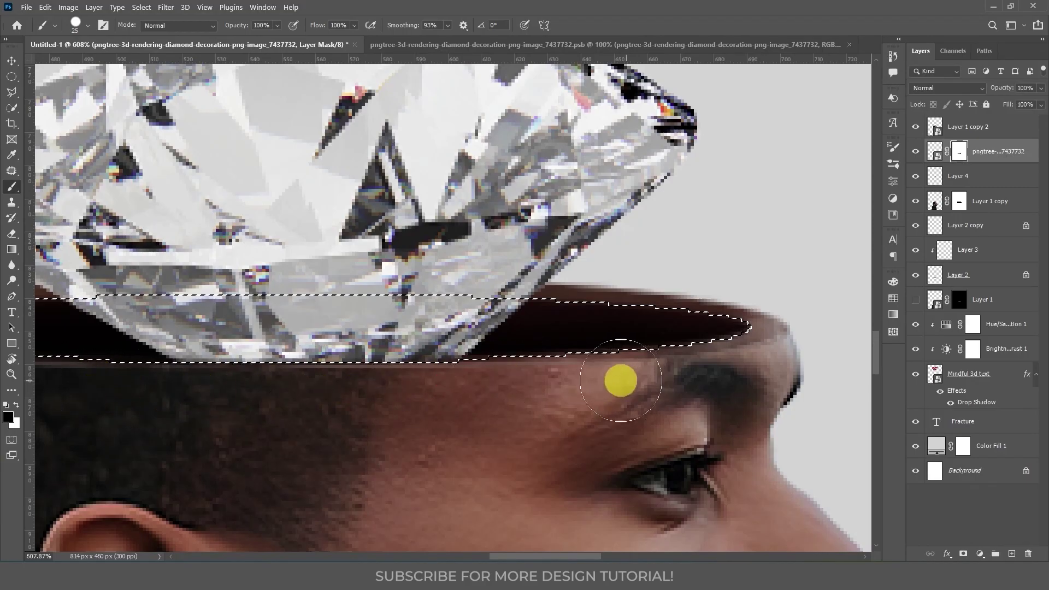
key(ctrl+d)
key(v)
scroll(507, 418, down, 4)
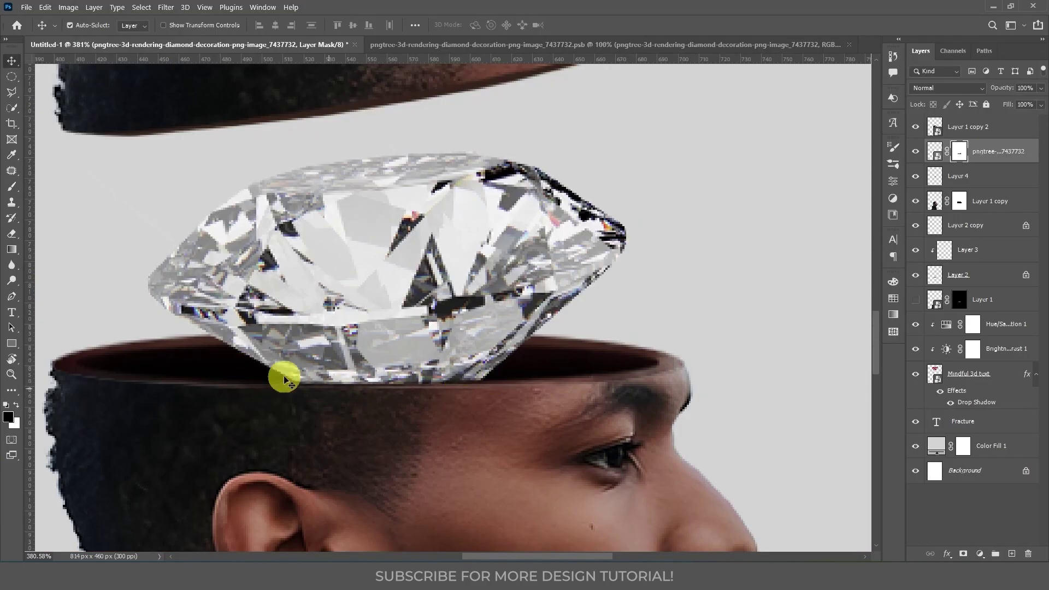
Step: Create a layer clipped to the diamond and shade the diamond's base with a soft black brush of about 51 px
click(1012, 555)
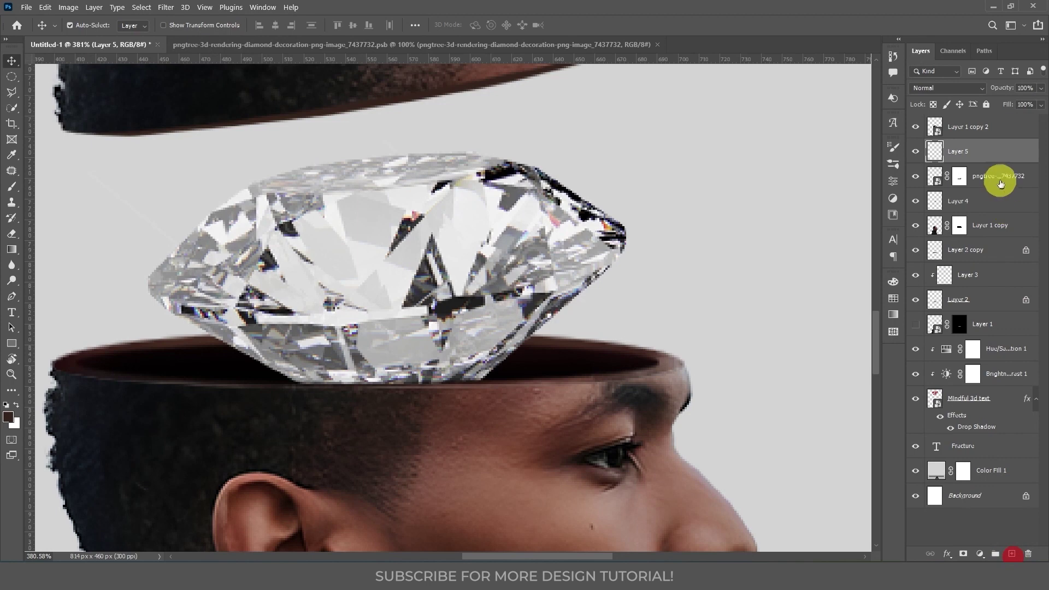
alt+click(983, 164)
key(b)
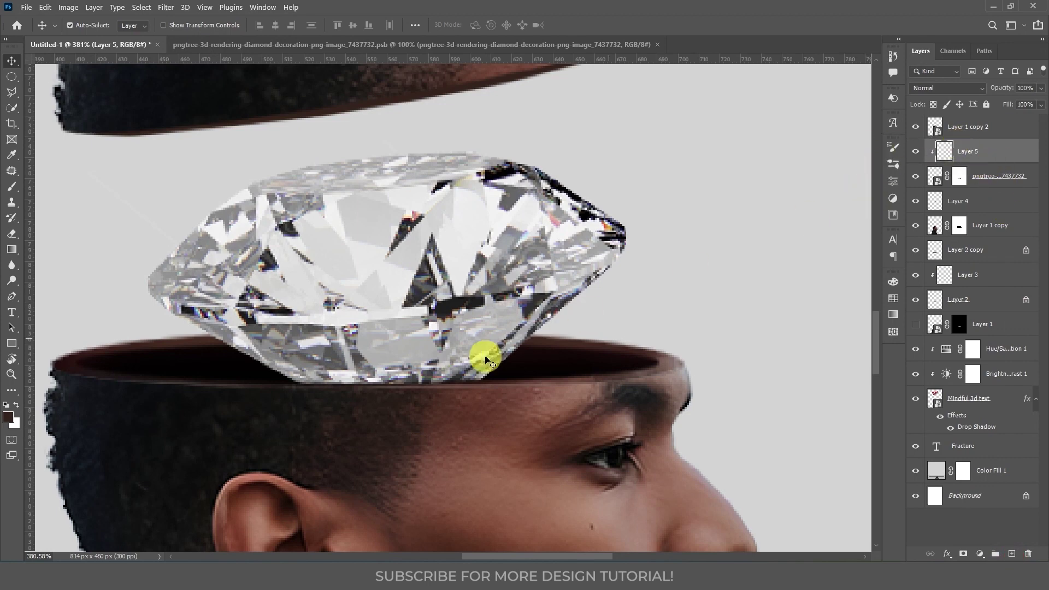
right_click(372, 372)
click(460, 482)
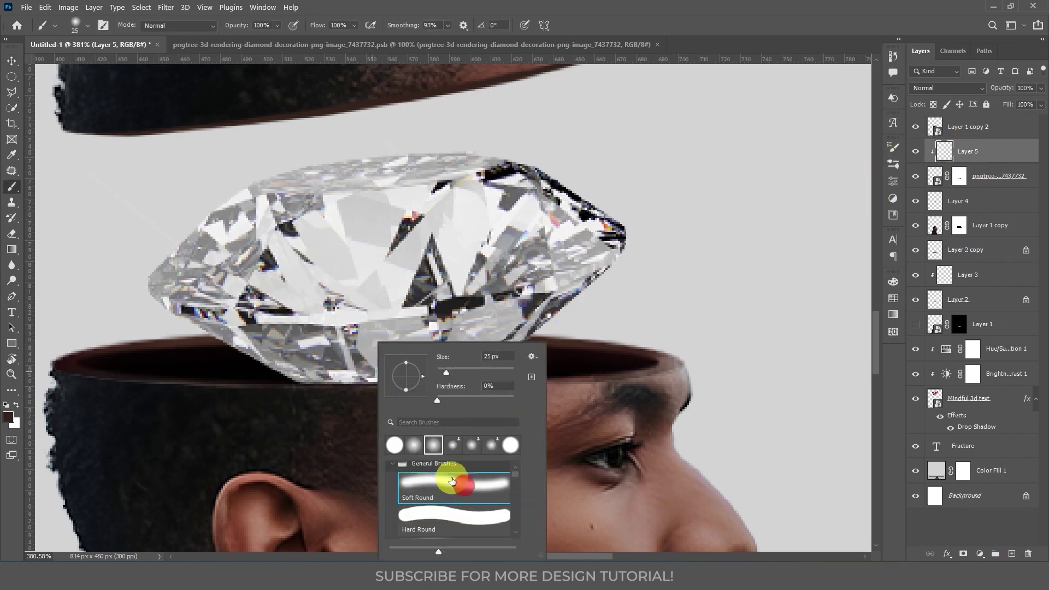
right_click(293, 403)
mouse_move(256, 411)
mouse_down()
mouse_move(431, 419)
mouse_move(580, 403)
mouse_move(414, 419)
mouse_move(227, 415)
mouse_move(278, 419)
mouse_move(534, 428)
mouse_move(220, 386)
mouse_move(499, 440)
mouse_move(421, 494)
mouse_move(431, 382)
mouse_move(312, 365)
mouse_move(438, 394)
mouse_up()
key(d)
click(1041, 90)
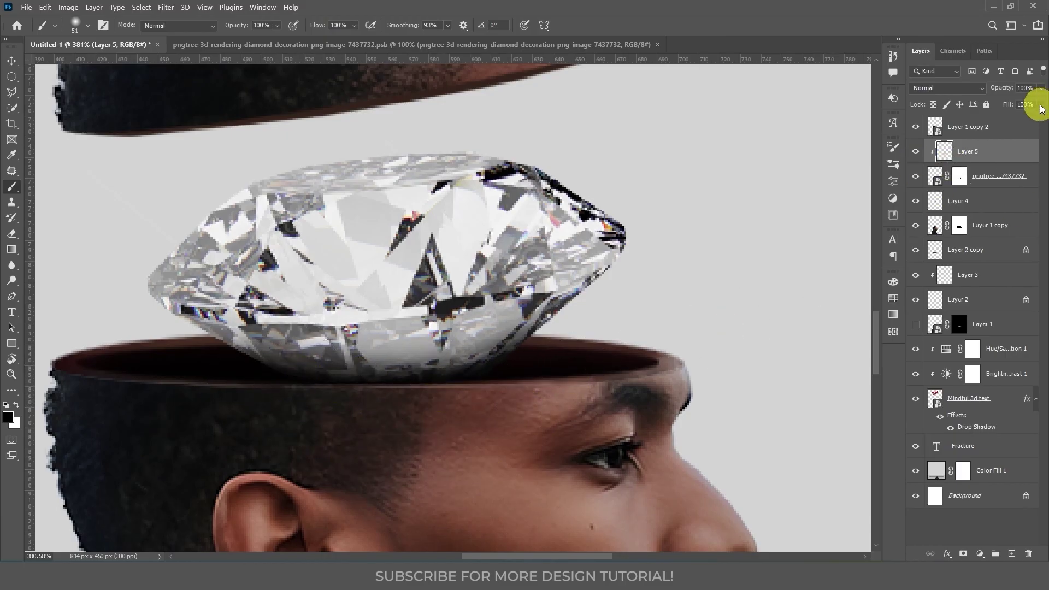
Step: Unlink the diamond layer's mask from the diamond image, and undo the accidental shift of the mask
click(474, 341)
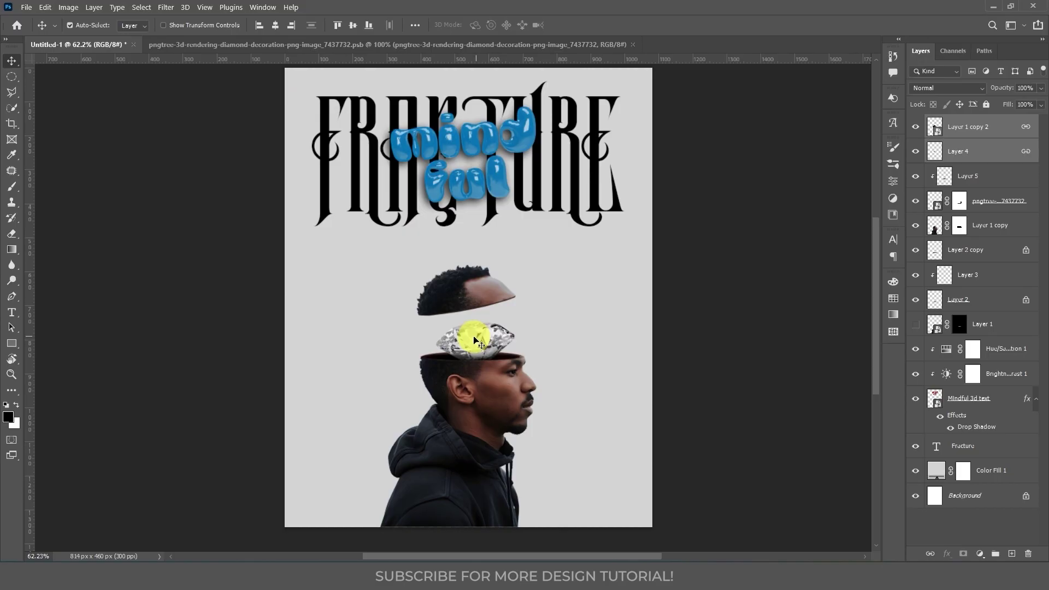
click(477, 344)
scroll(487, 351, up, 5)
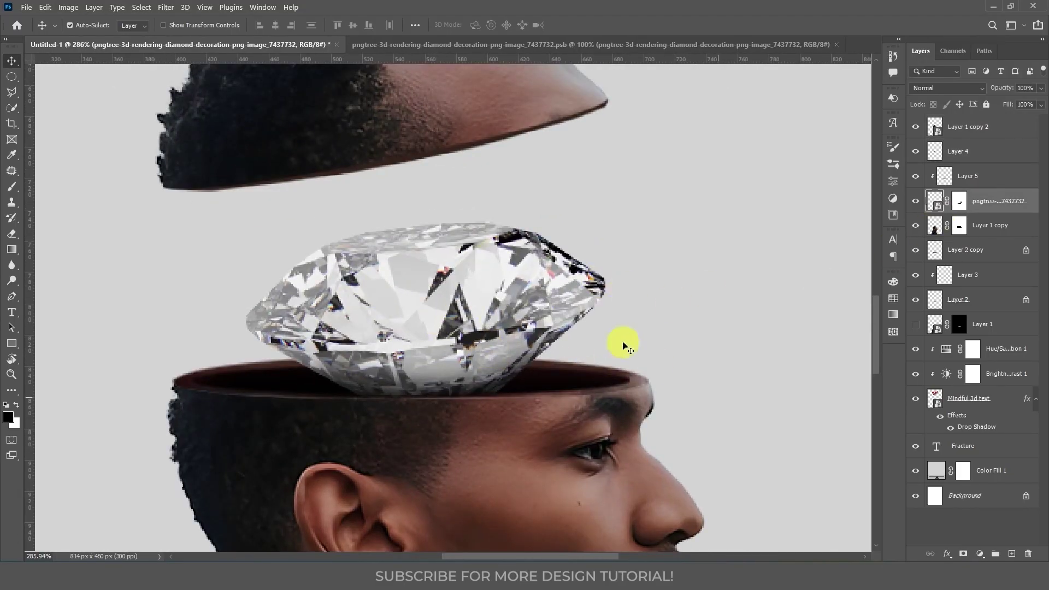
click(957, 205)
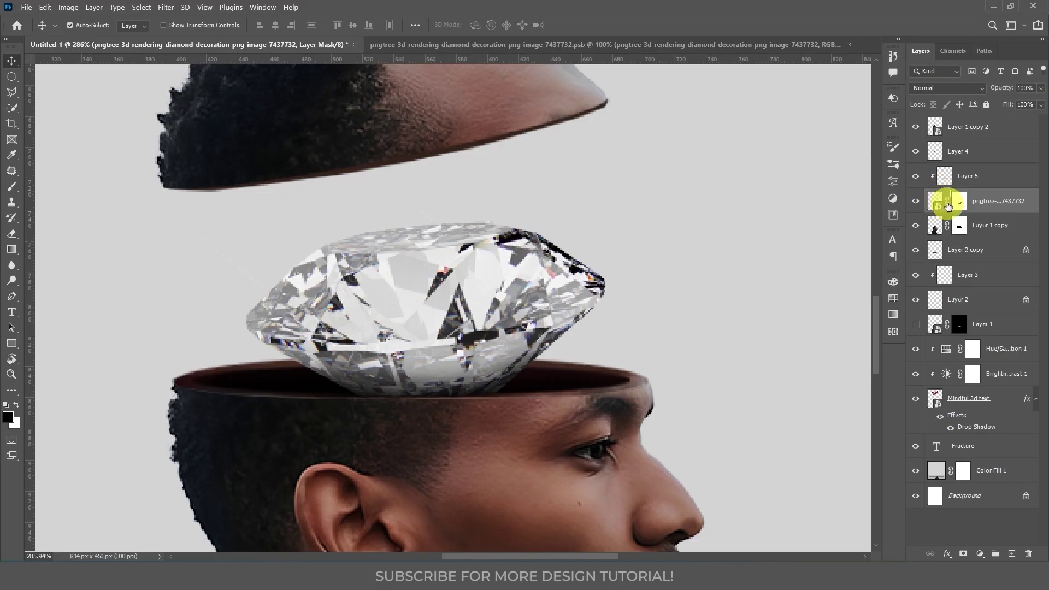
click(947, 205)
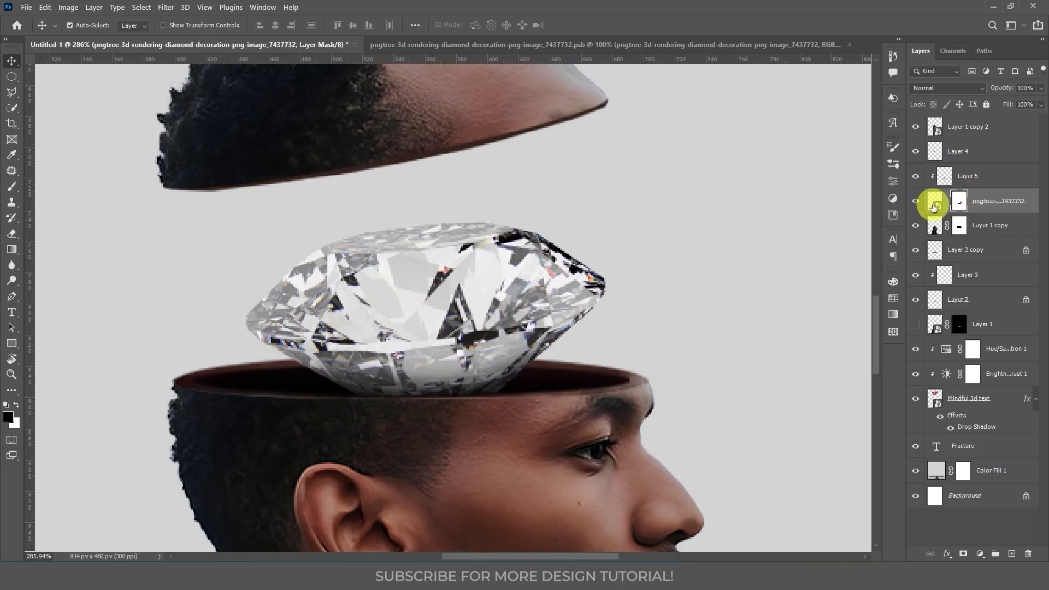
drag(487, 391, 496, 365)
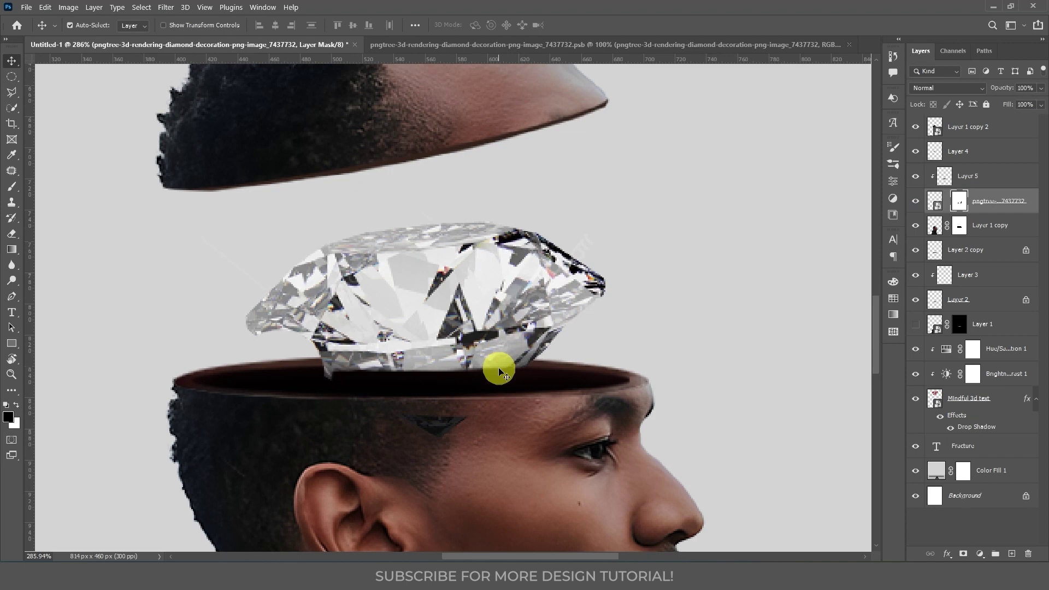
key(ctrl+z)
Step: Tilt the diamond slightly counterclockwise and reposition it in the head opening while its mask stays in place
click(935, 203)
key(ctrl+t)
drag(649, 283, 662, 187)
drag(475, 367, 444, 355)
key(Return)
click(960, 202)
key(e)
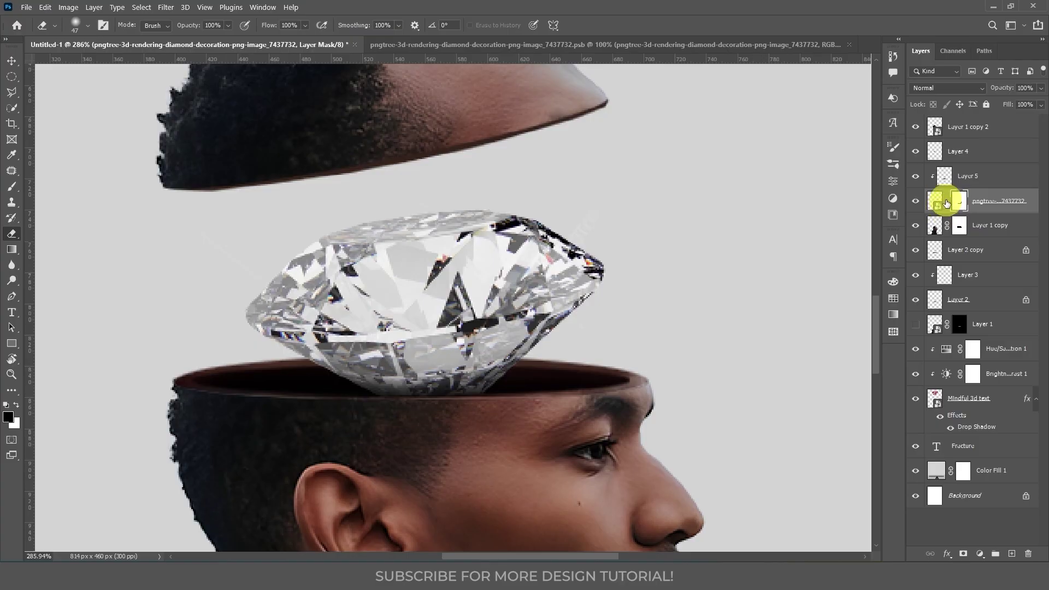
key(ctrl+0)
key(v)
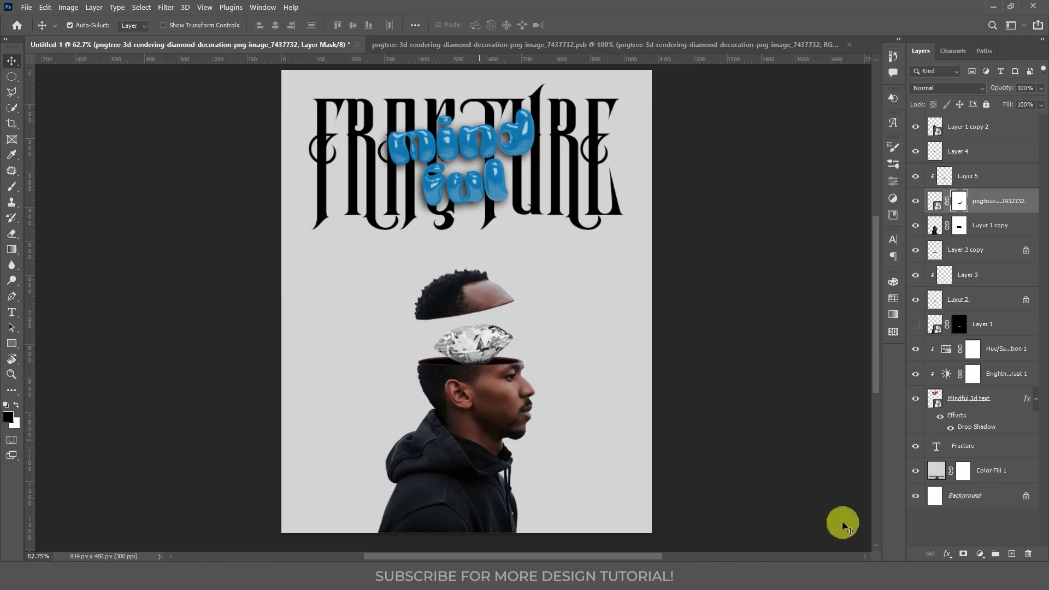
Step: Create a layer above Color Fill 1 and stamp the 730 px squares brush behind the man in blue sampled from the "mindful" text
click(984, 479)
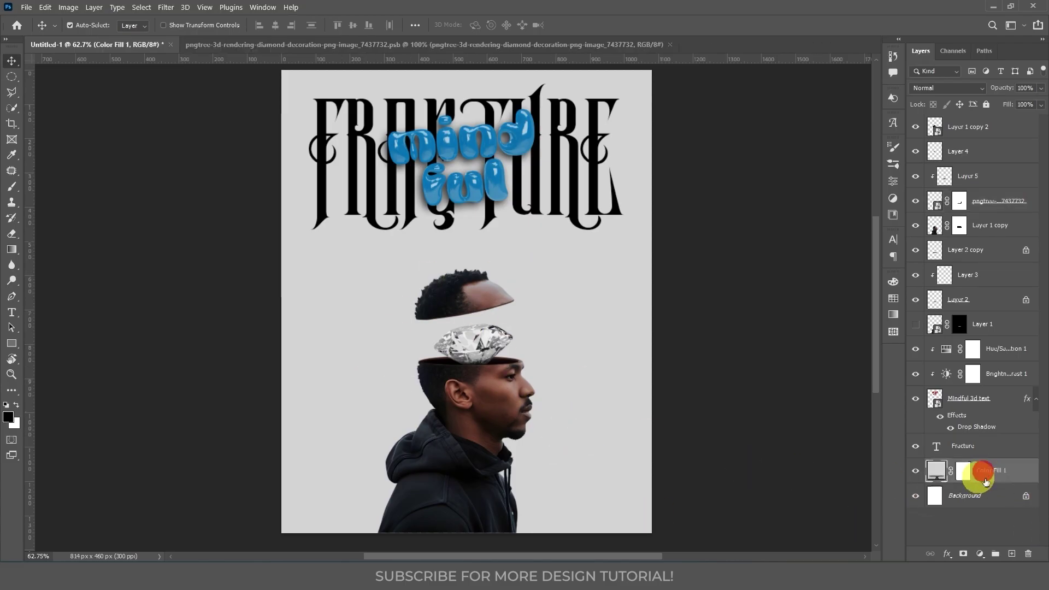
click(1011, 553)
key(b)
scroll(554, 272, up, 1)
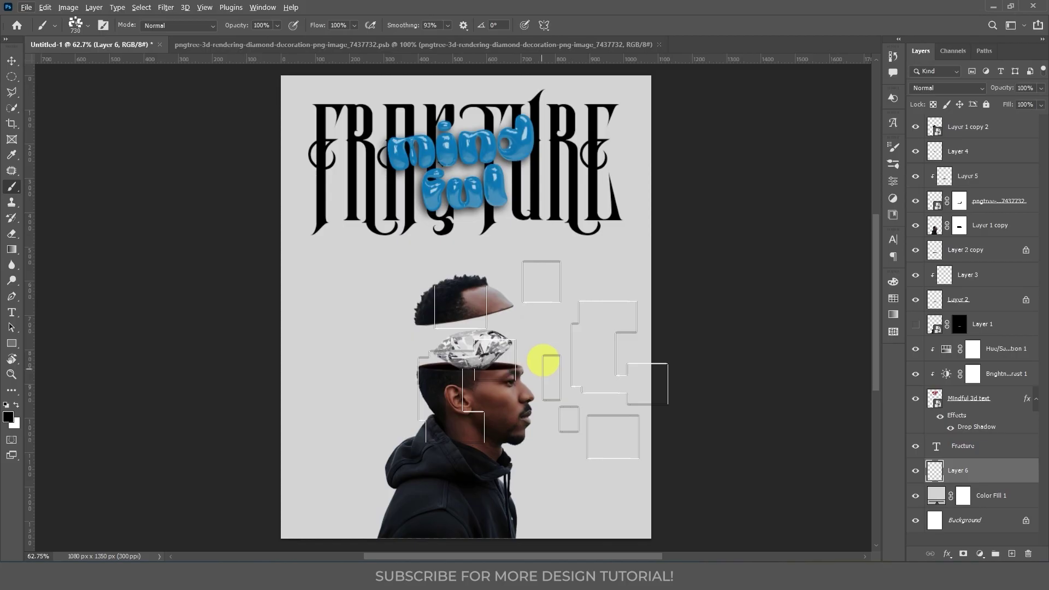
alt+click(477, 129)
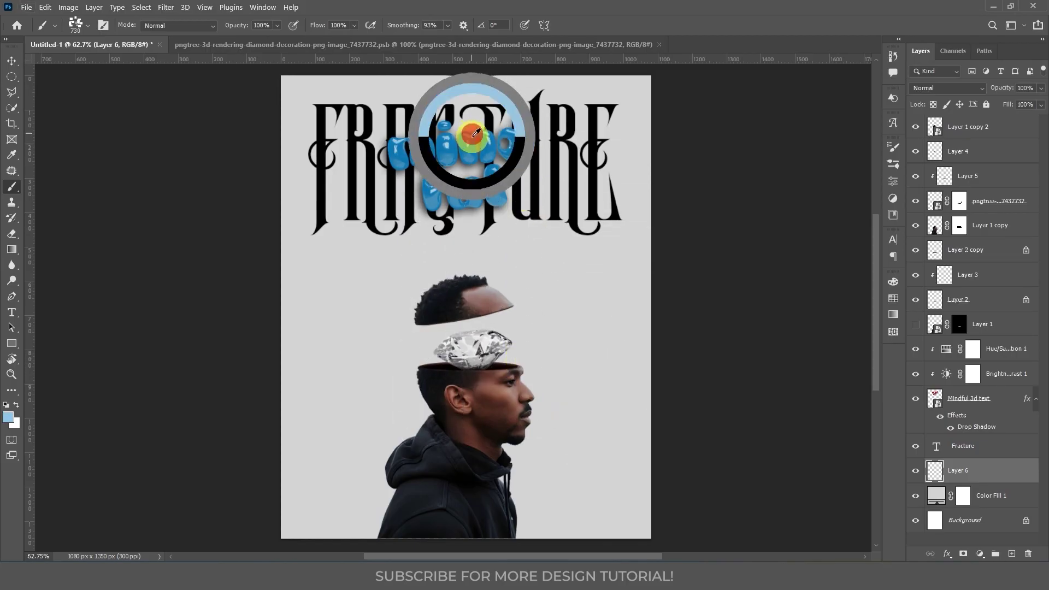
click(464, 377)
key(v)
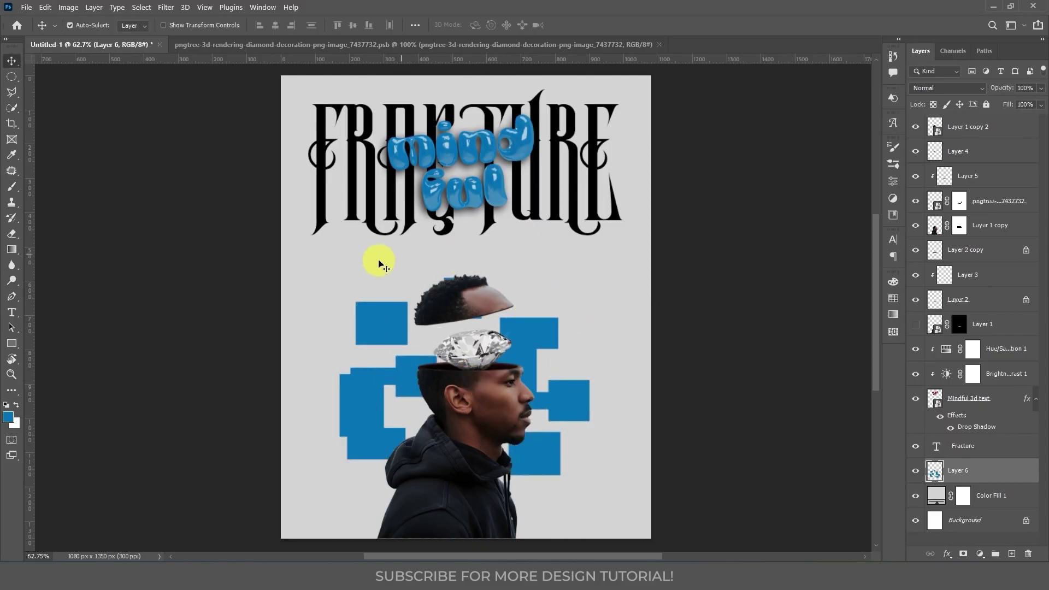
Step: Add the two-line credit "DESIGNED BY SENGCOMICS" in black and place it in the poster's lower-right corner
key(t)
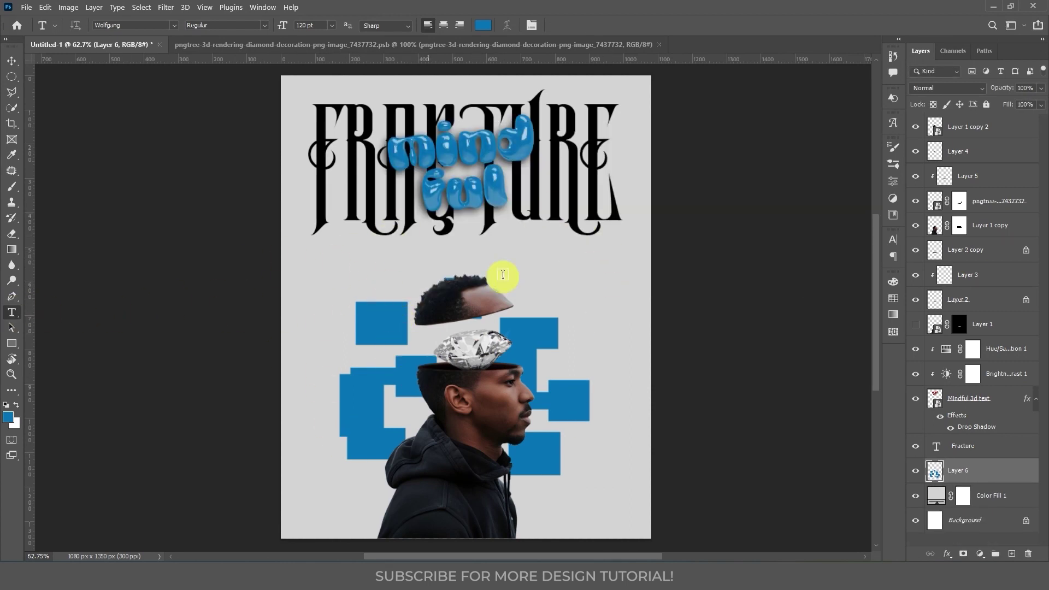
click(516, 276)
text(DESIGNEDBY)
key(Return)
text(SENGCOMICS)
key(ctrl+a)
click(892, 239)
click(790, 272)
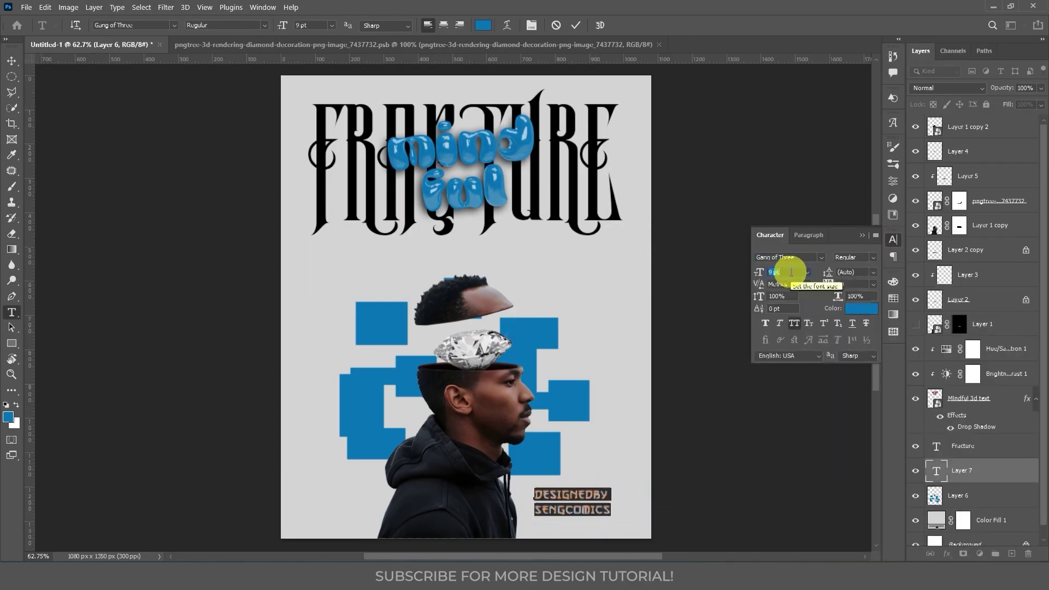
click(862, 309)
click(886, 90)
click(595, 494)
key(v)
click(862, 236)
Step: Duplicate the credit text, place the copy below the Fracture lettering and change it to "17-07-3058"
mouse_move(572, 495)
mouse_down()
mouse_move(598, 506)
mouse_move(601, 365)
mouse_move(362, 271)
mouse_move(386, 280)
mouse_up()
double_click(600, 364)
key(ctrl+a)
text(17-07-3058)
key(ctrl+Return)
Step: Underline the date with a black line about 187 px long and duplicate the line above the date
click(12, 346)
key(v)
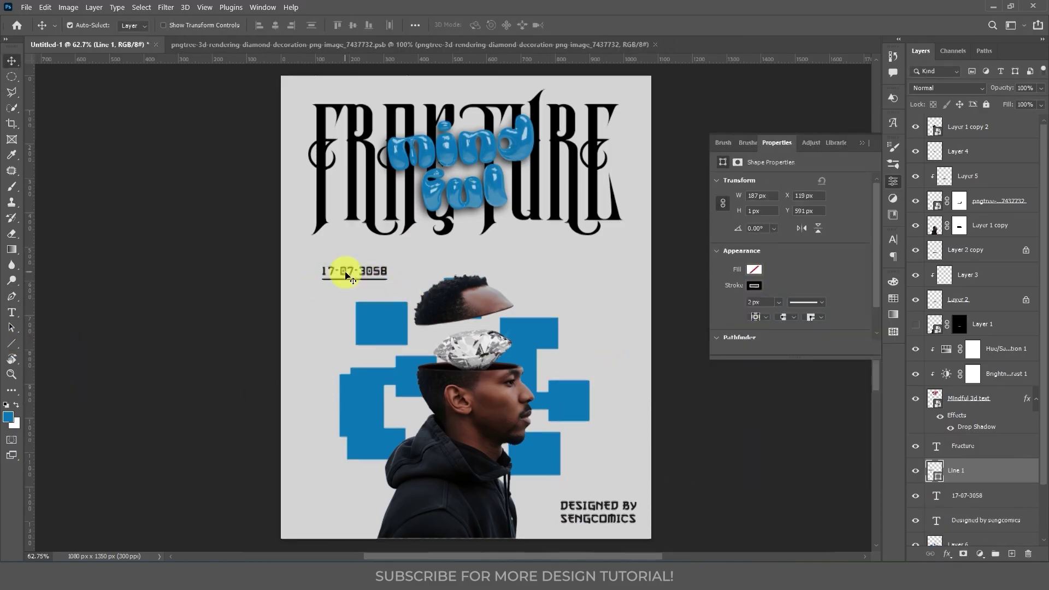
scroll(345, 274, up, 8)
drag(513, 298, 513, 301)
key(ctrl+t)
drag(283, 300, 283, 236)
Step: Rotate the date and its two lines to read vertically upward and place them between the poster's left edge and the blue squares
shift+click(966, 484)
scroll(382, 319, down, 9)
key(ctrl+t)
drag(437, 311, 382, 254)
drag(382, 310, 352, 367)
Step: Paste the paragraph describing Mindful Fracture as a contemporary art installation into a new text layer
key(t)
click(312, 284)
text(Mindful Fracture is a contemporary art installation that juxtaposes the concepts of mindfulness and fragmentation.)
Step: Scale down the MINDFUL FRACTURE mark and place it with the barcode in the poster's lower-left corner
key(ctrl+t)
drag(506, 302, 412, 181)
drag(454, 316, 328, 493)
key(Return)
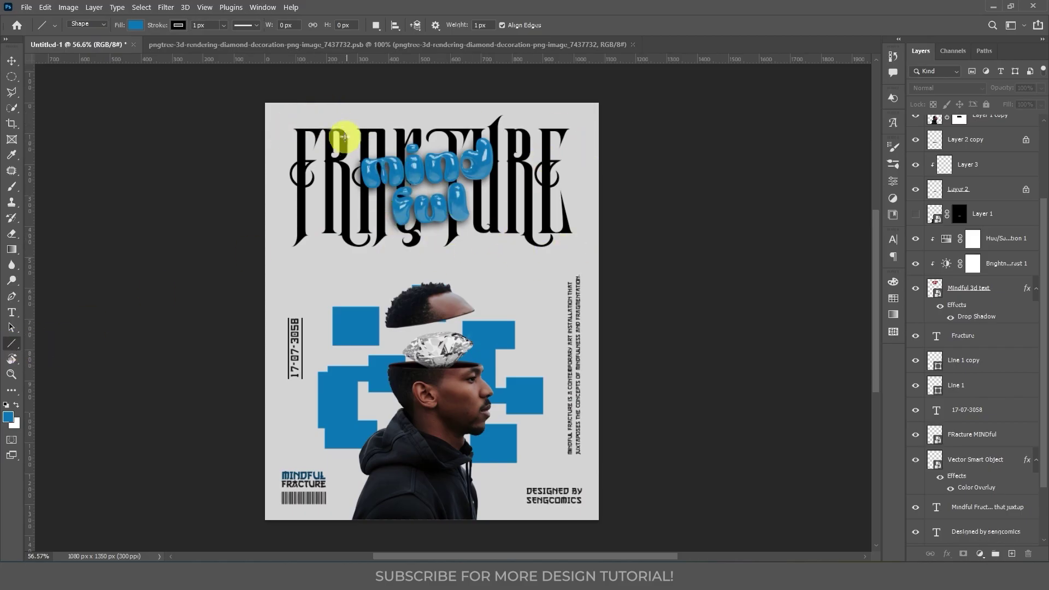
Step: Draw a horizontal line about 896 px wide above the Fracture lettering with a 2 px black stroke
drag(298, 121, 571, 114)
click(754, 285)
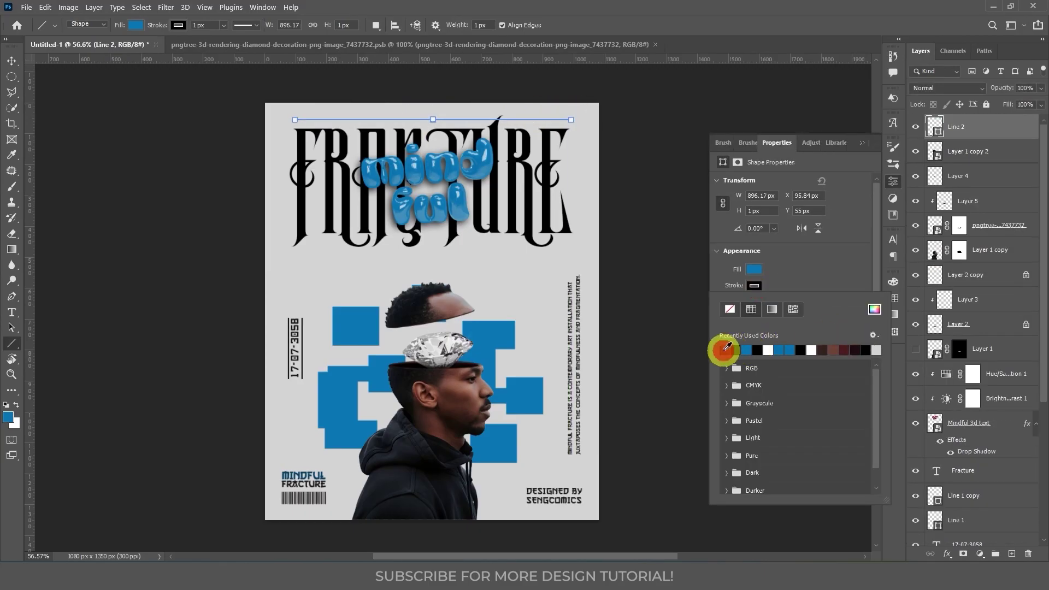
click(802, 264)
click(762, 306)
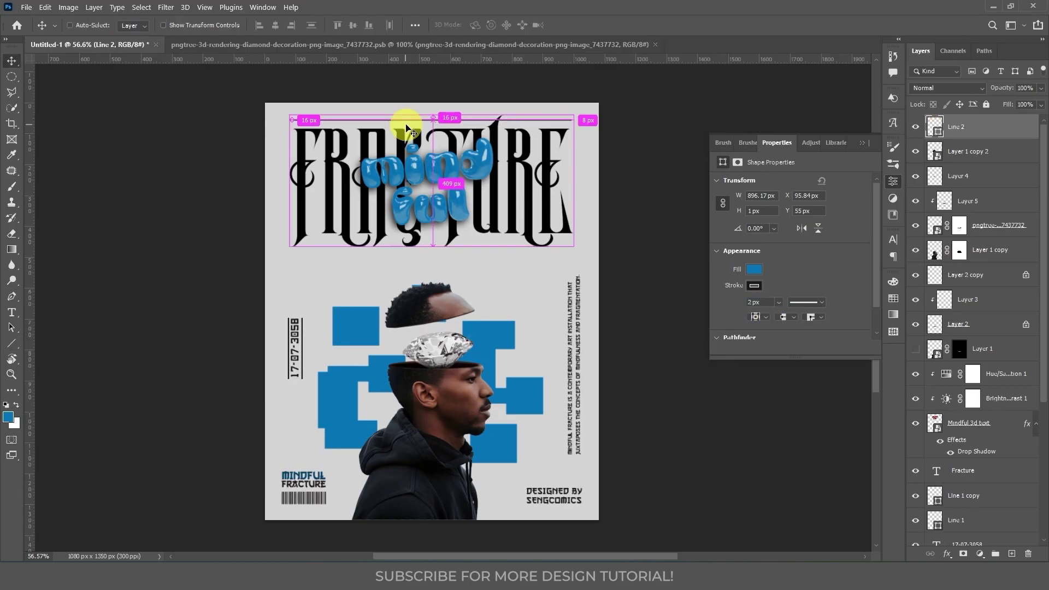
Step: Duplicate the horizontal line and move the copy straight down across the foot of the Fracture lettering
key(ctrl+j)
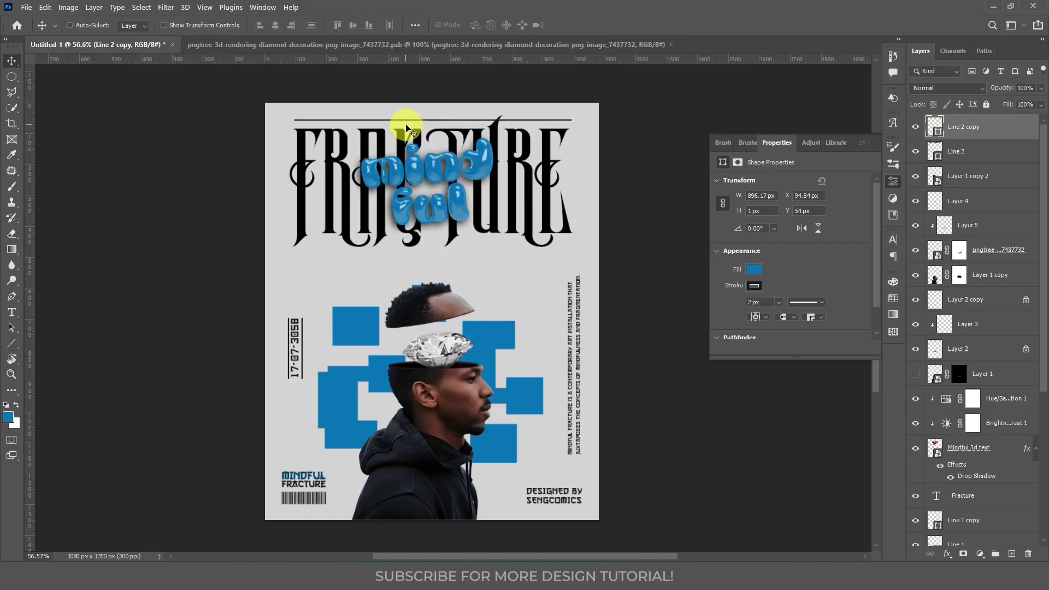
key(ctrl+t)
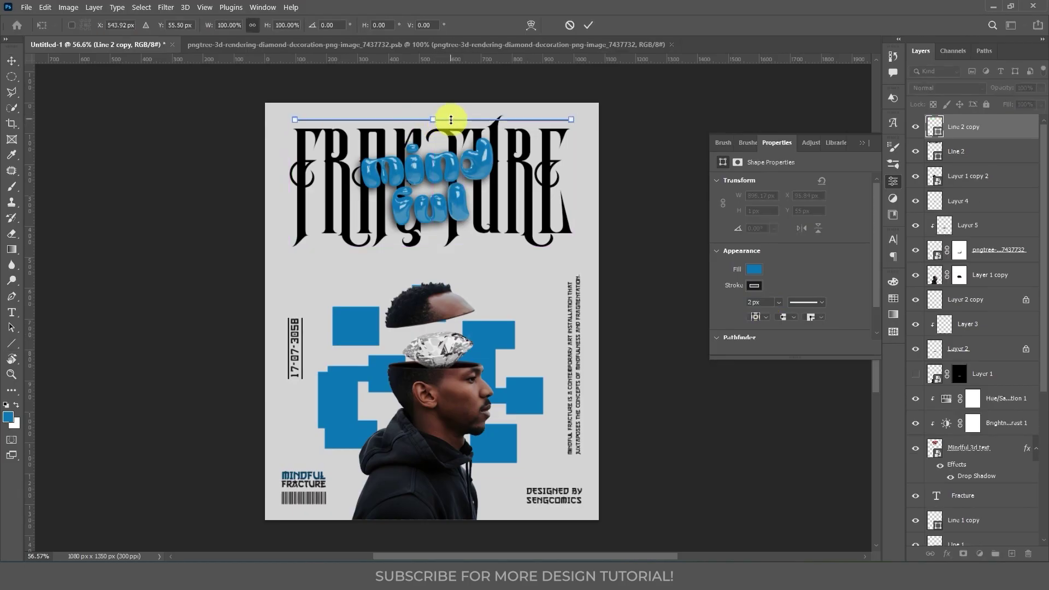
key(shift+Down)
key(shift+Down)
key(shift+Down)
key(shift+Down)
key(shift+Down)
key(shift+Down)
key(shift+Down)
key(shift+Down)
key(shift+Down)
key(shift+Down)
key(shift+Down)
key(shift+Down)
key(shift+Down)
key(shift+Down)
key(shift+Down)
key(shift+Down)
key(shift+Down)
key(shift+Down)
key(shift+Down)
key(shift+Down)
key(Return)
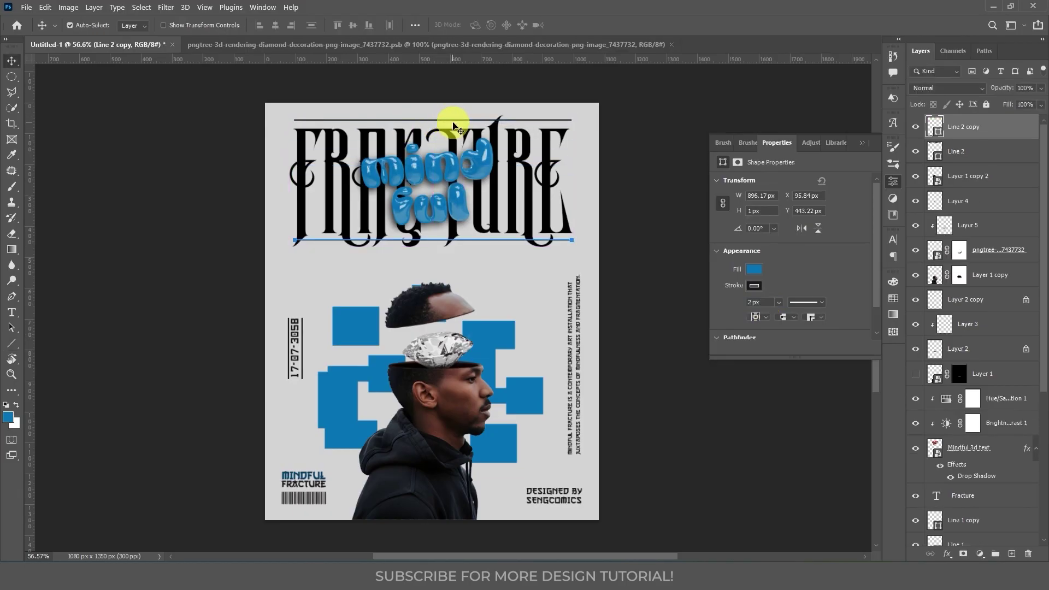
scroll(420, 246, up, 5)
drag(430, 248, 424, 291)
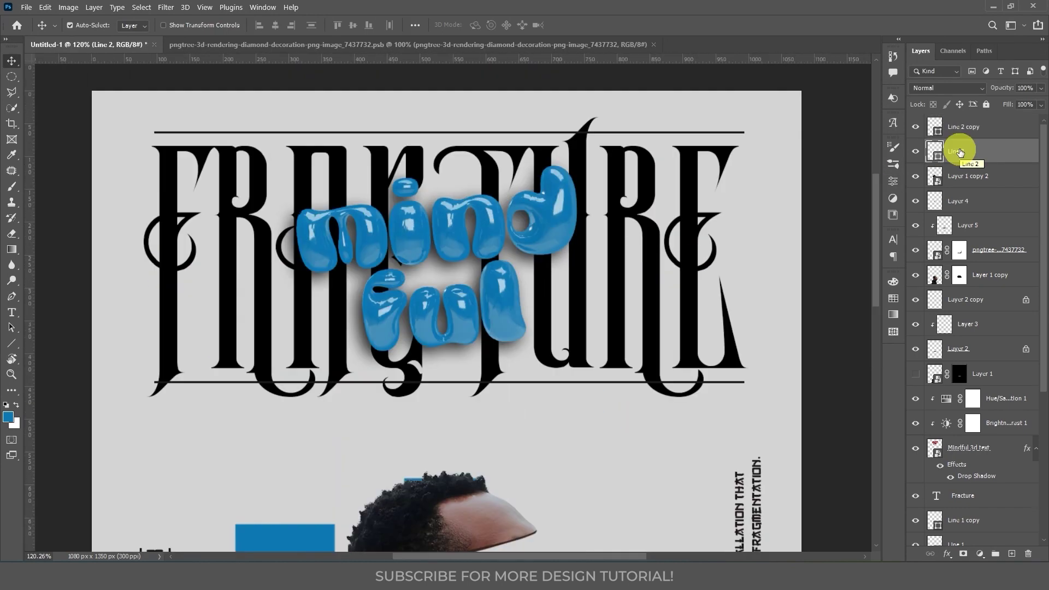
Step: Group Line 2 and Line 2 copy
click(958, 147)
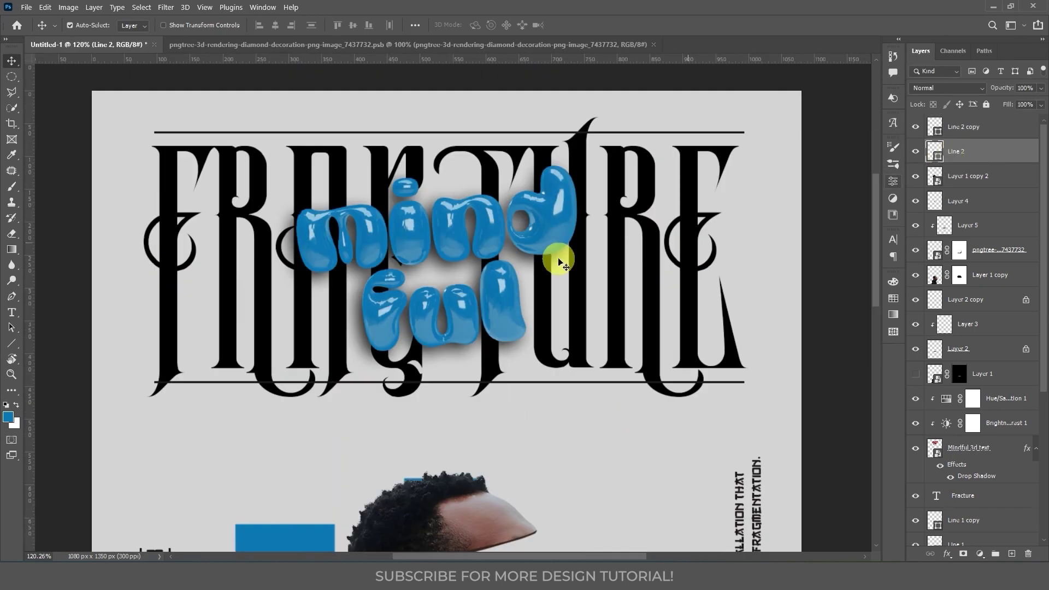
shift+click(969, 131)
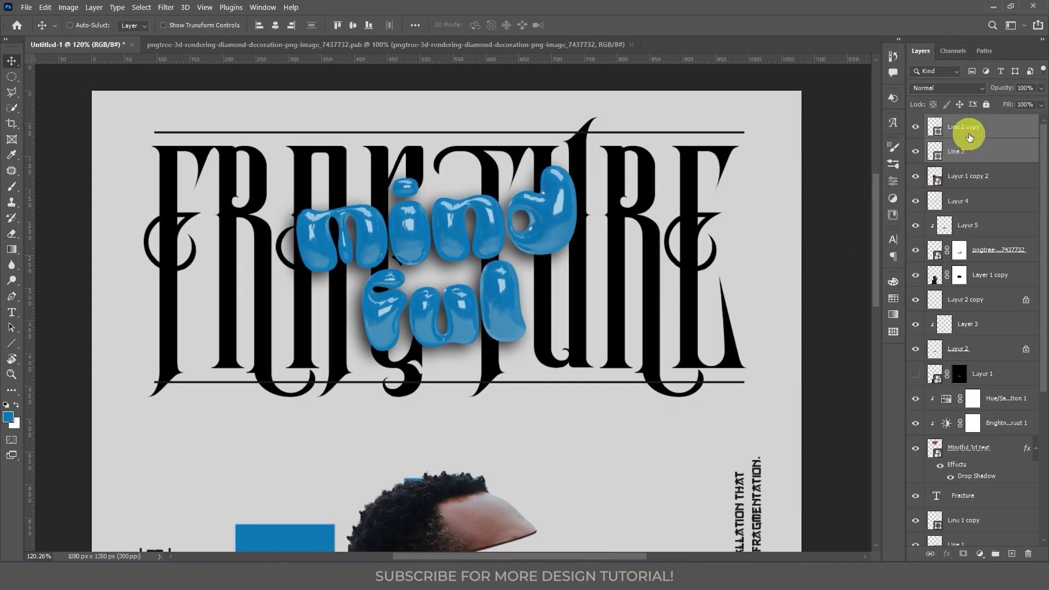
key(ctrl+g)
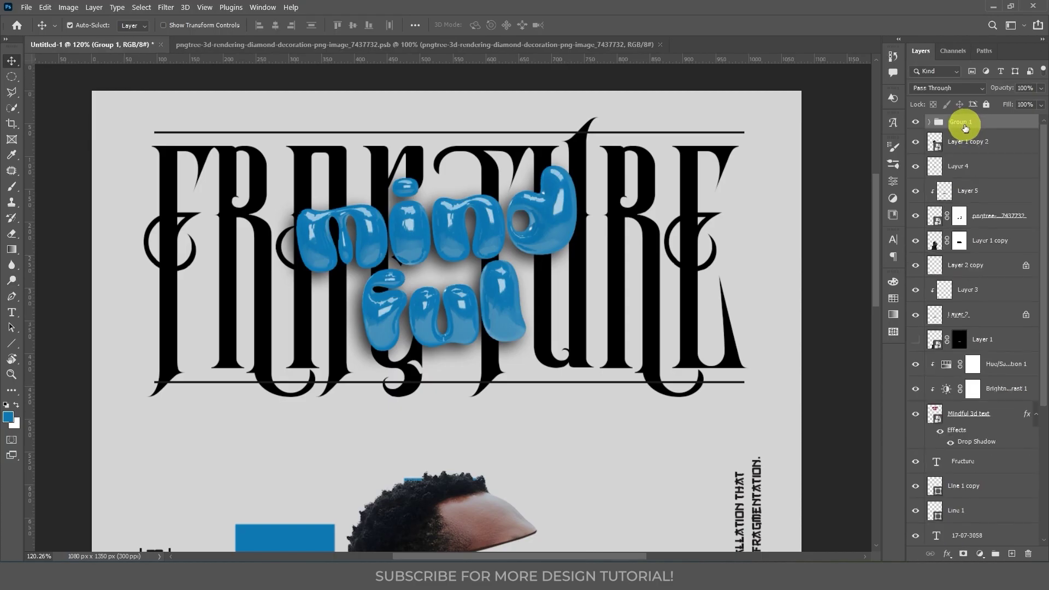
Step: Load the Fracture lettering as a selection, expand it and mask that area out of the line group
click(696, 252)
click(964, 470)
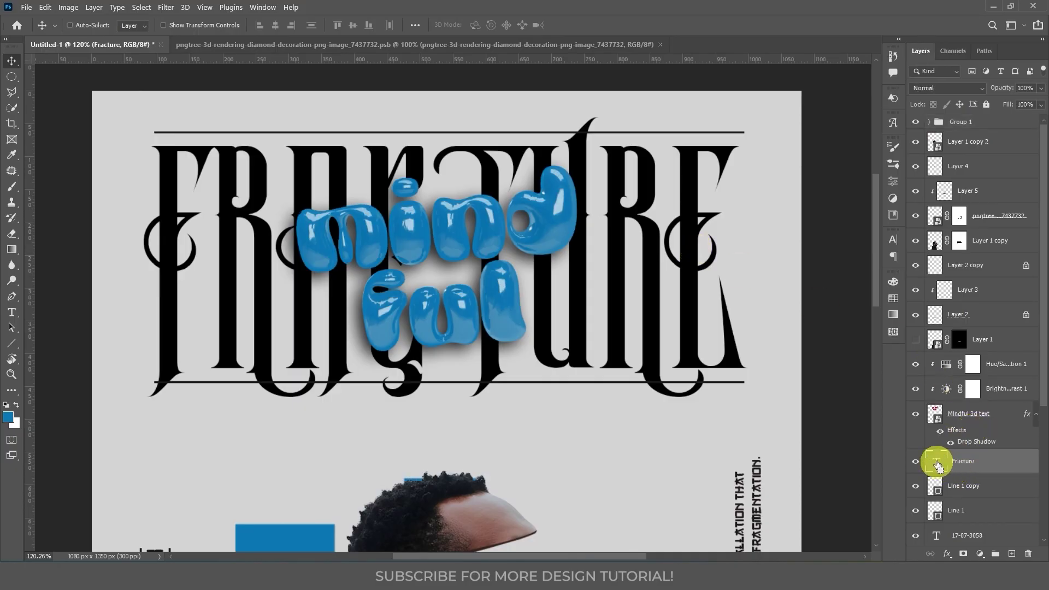
ctrl+click(938, 465)
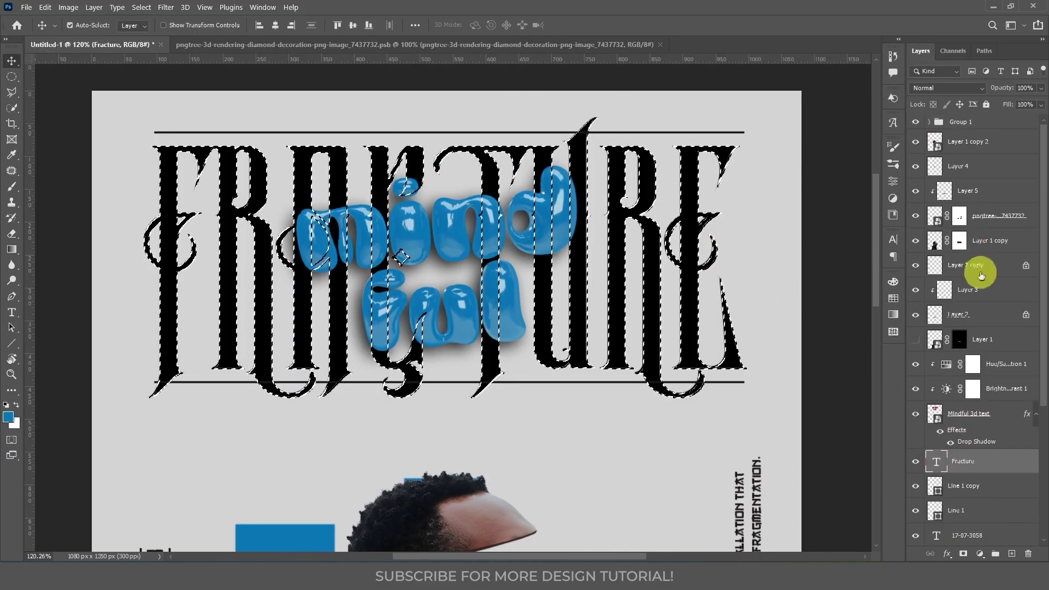
click(957, 122)
click(141, 7)
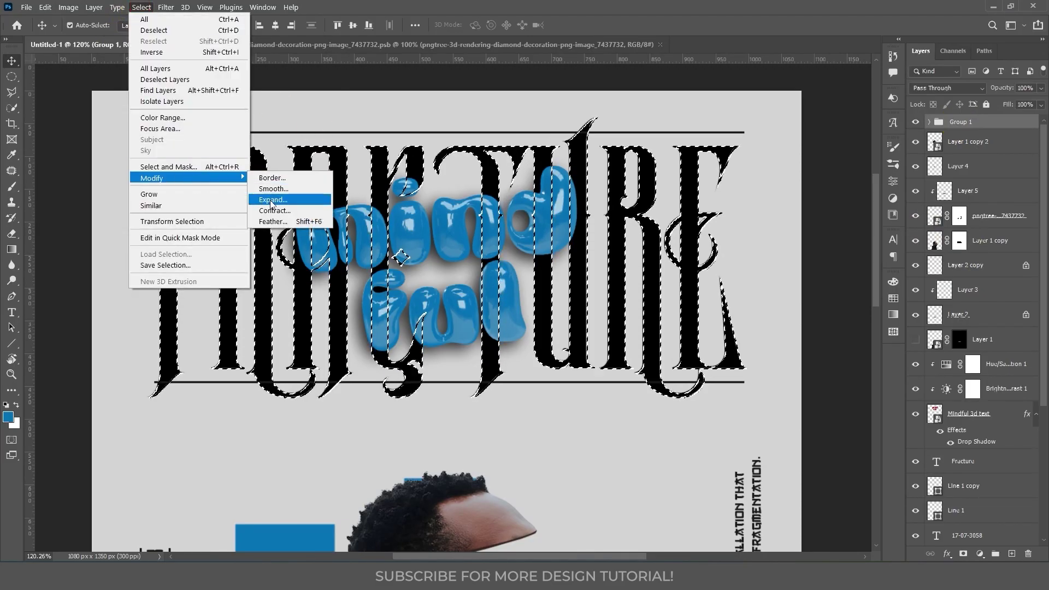
click(271, 200)
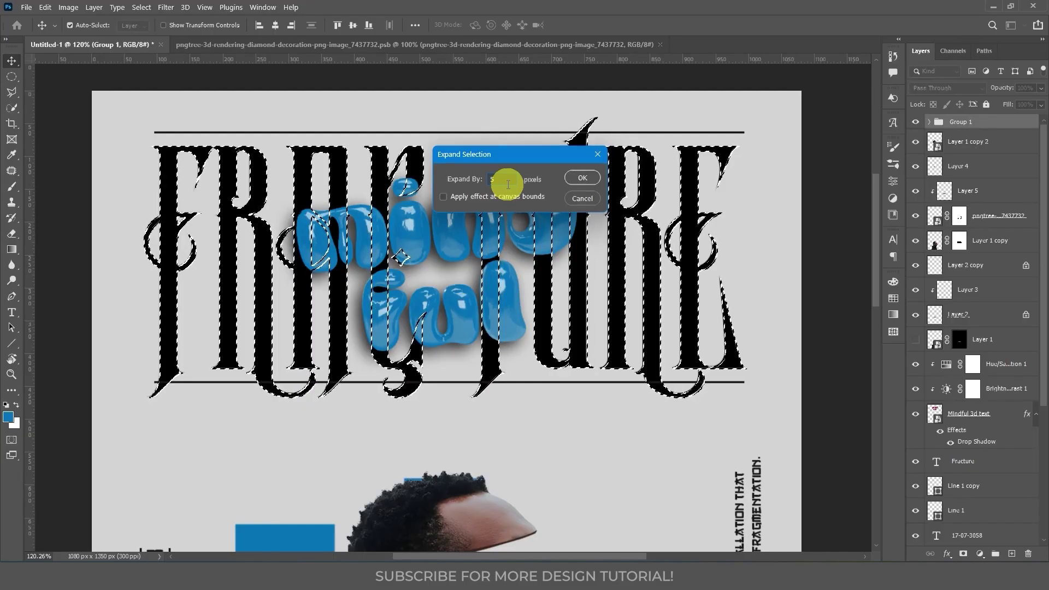
key(Return)
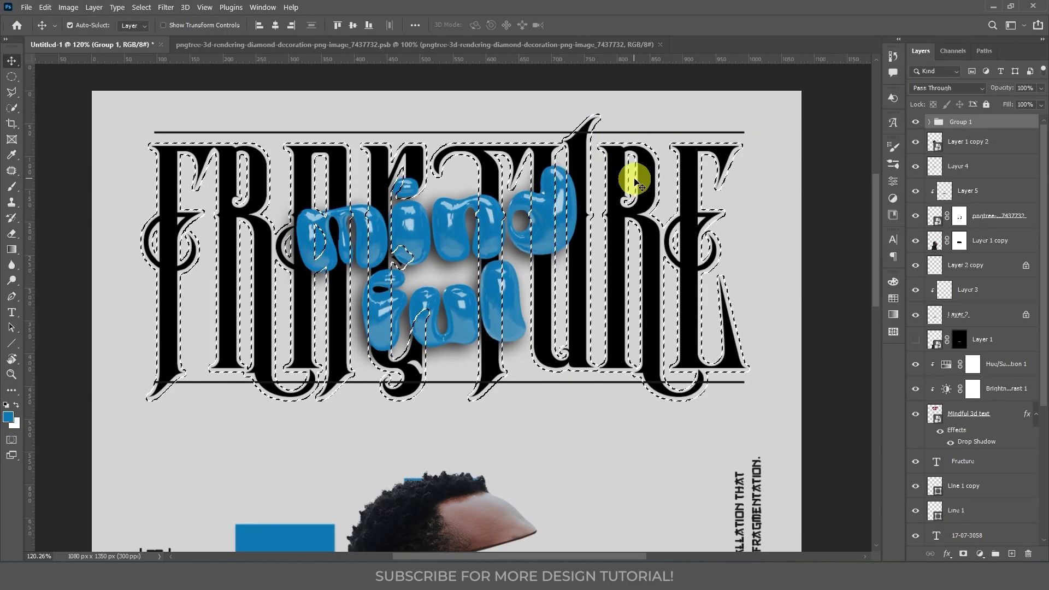
click(962, 553)
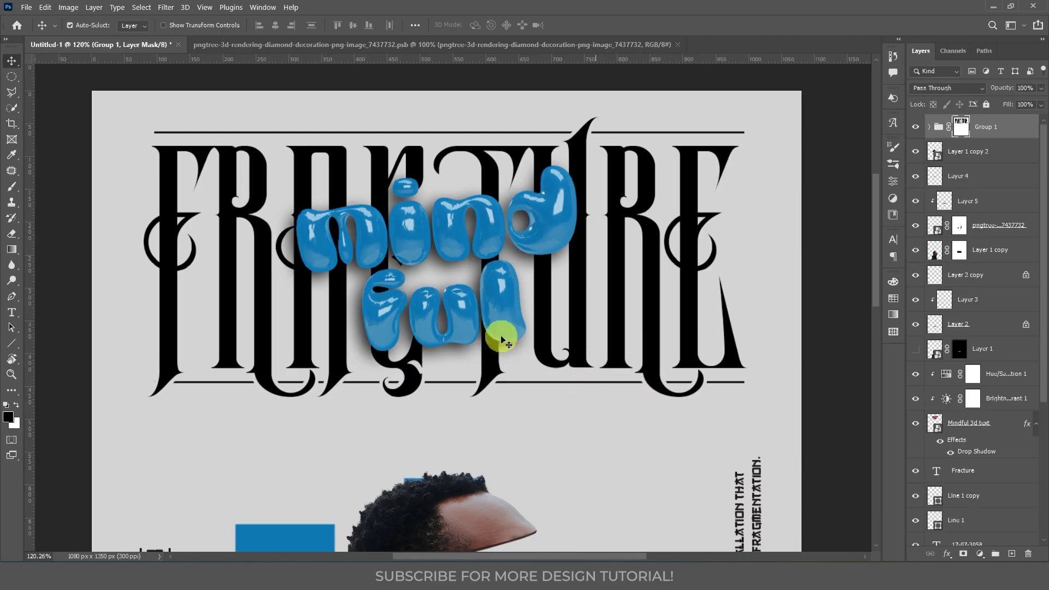
Step: Stamp black birds on a new layer on both sides of the raised head top and transform them into place
scroll(522, 273, down, 3)
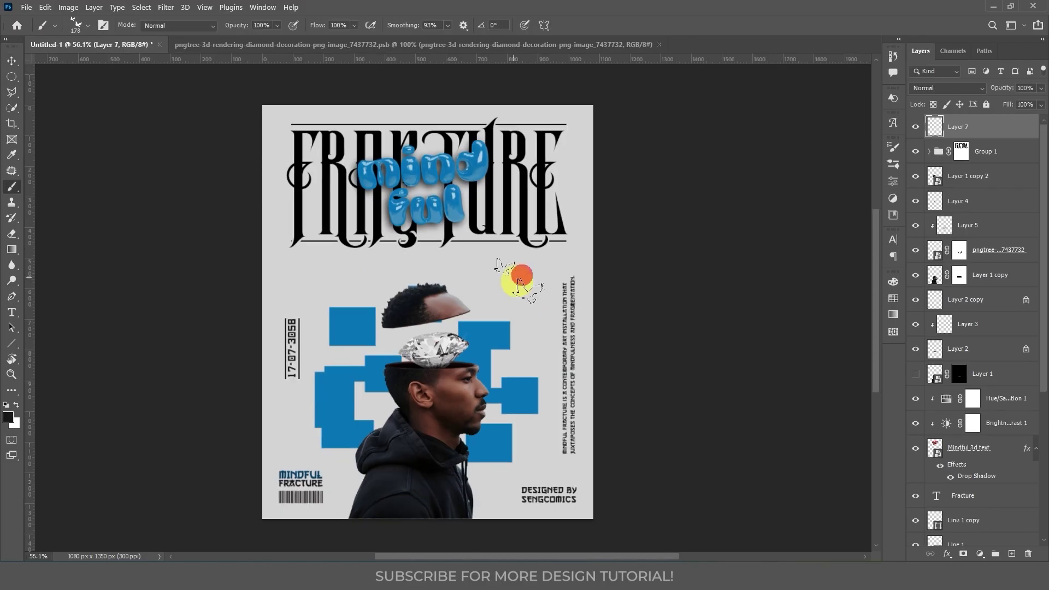
key(ctrl+t)
right_click(361, 318)
click(410, 297)
drag(440, 293, 439, 277)
drag(372, 310, 352, 313)
key(Return)
key(ctrl+d)
key(v)
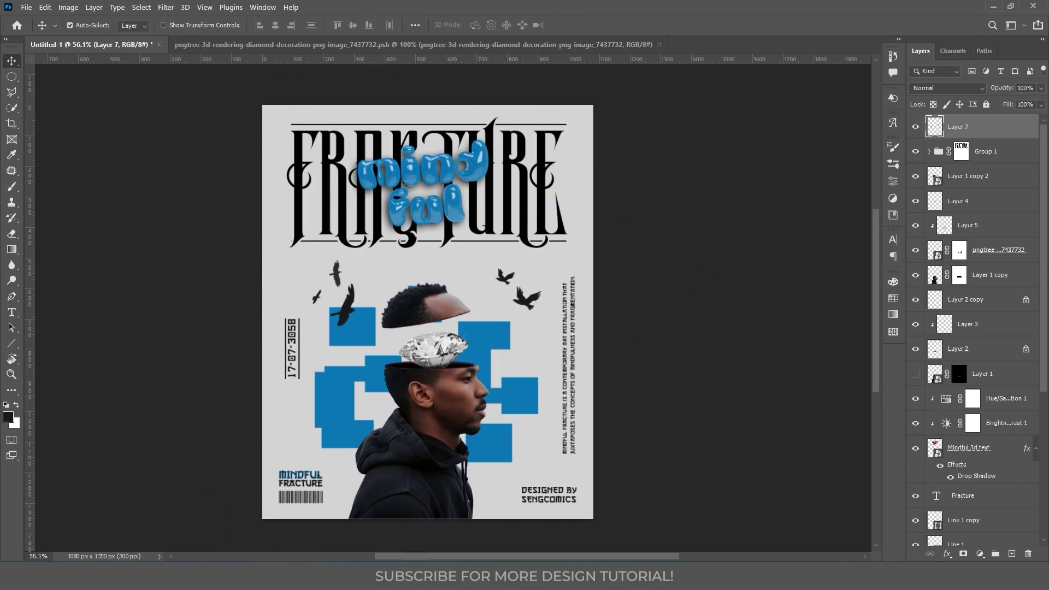
Step: Draw a rectangle covering the full 1080 x 1350 px canvas and set its fill to none
right_click(16, 350)
click(61, 346)
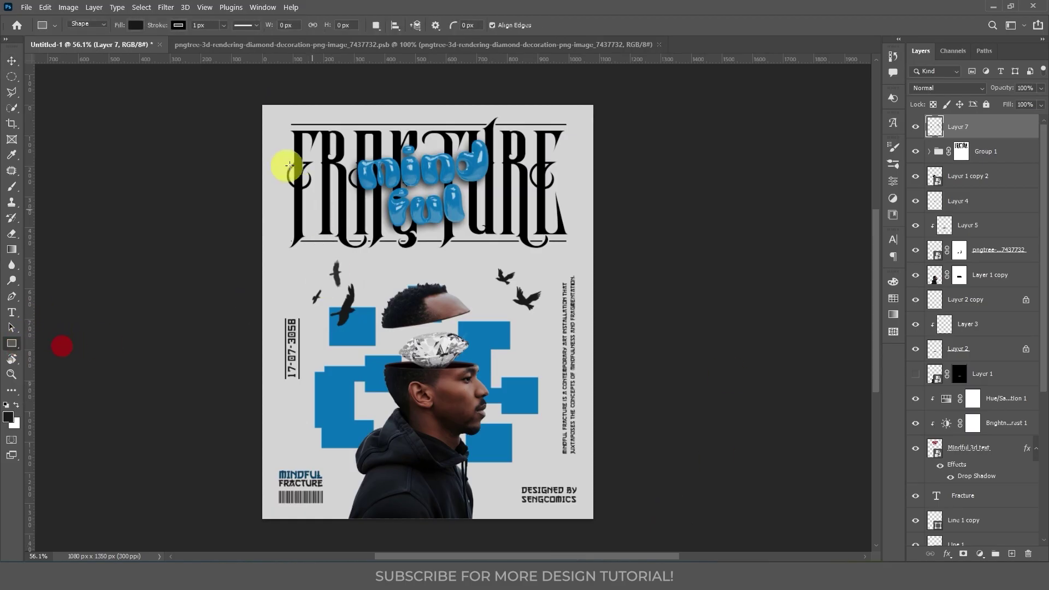
drag(264, 107, 574, 485)
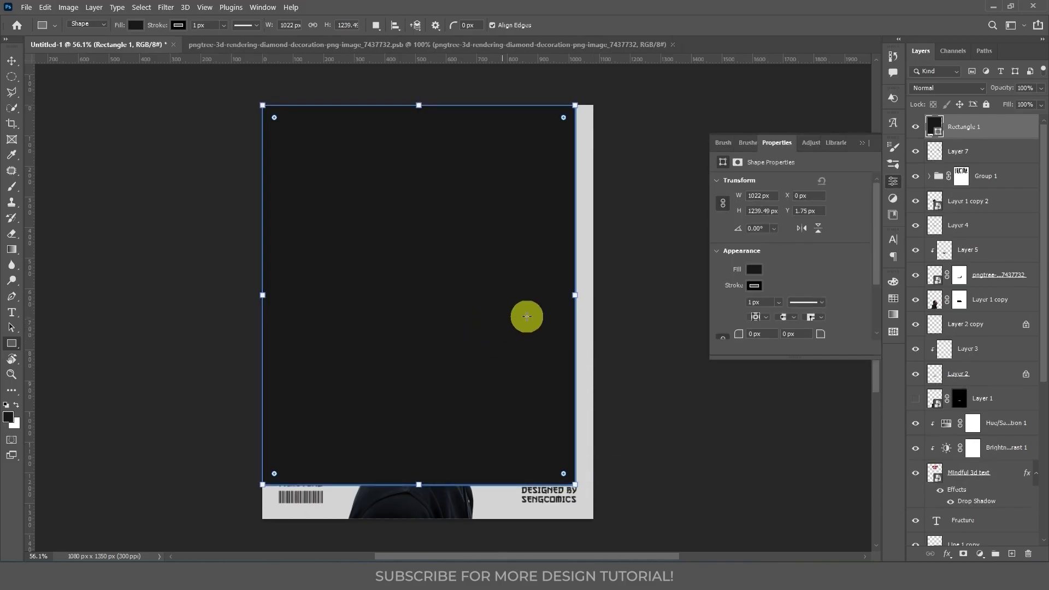
drag(574, 295, 592, 295)
drag(427, 95, 427, 105)
drag(266, 299, 262, 300)
drag(588, 300, 593, 301)
drag(427, 496, 427, 518)
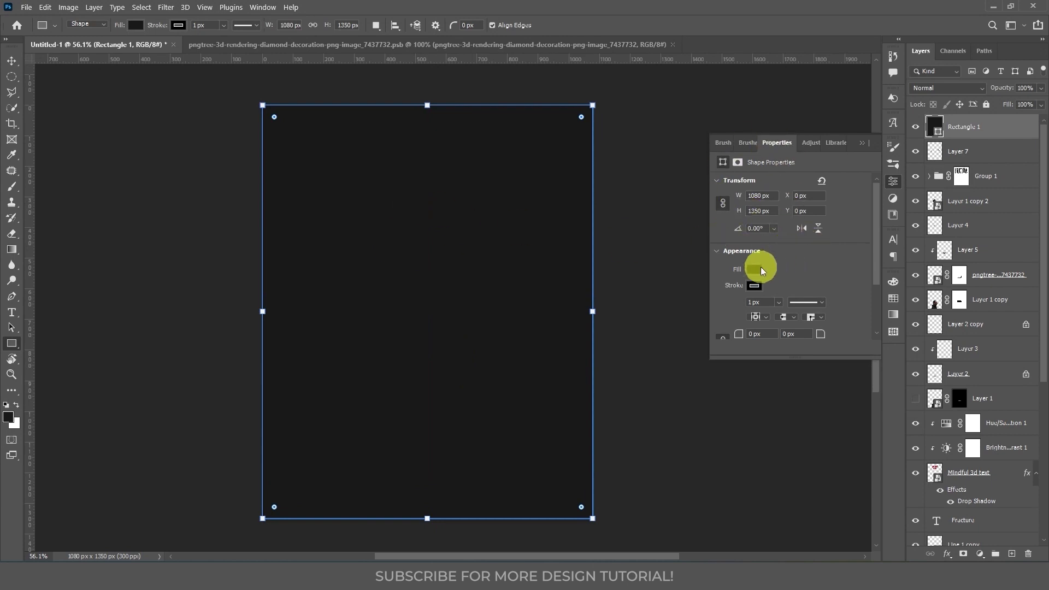
click(757, 268)
click(732, 292)
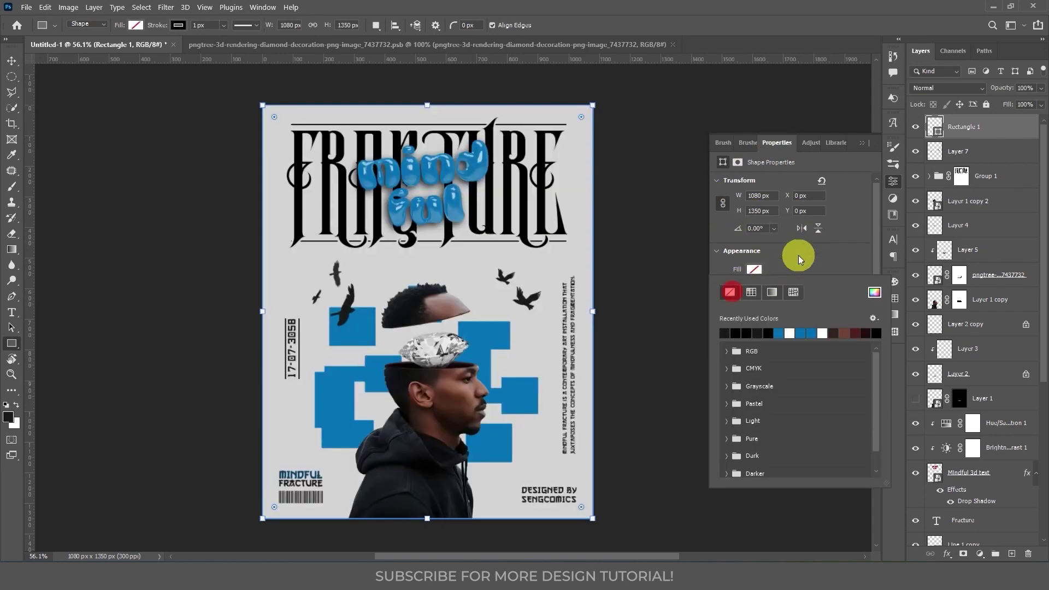
Step: Give the canvas-sized rectangle a white stroke of 51.08 px to form a frame around the poster
click(795, 254)
click(754, 285)
click(787, 350)
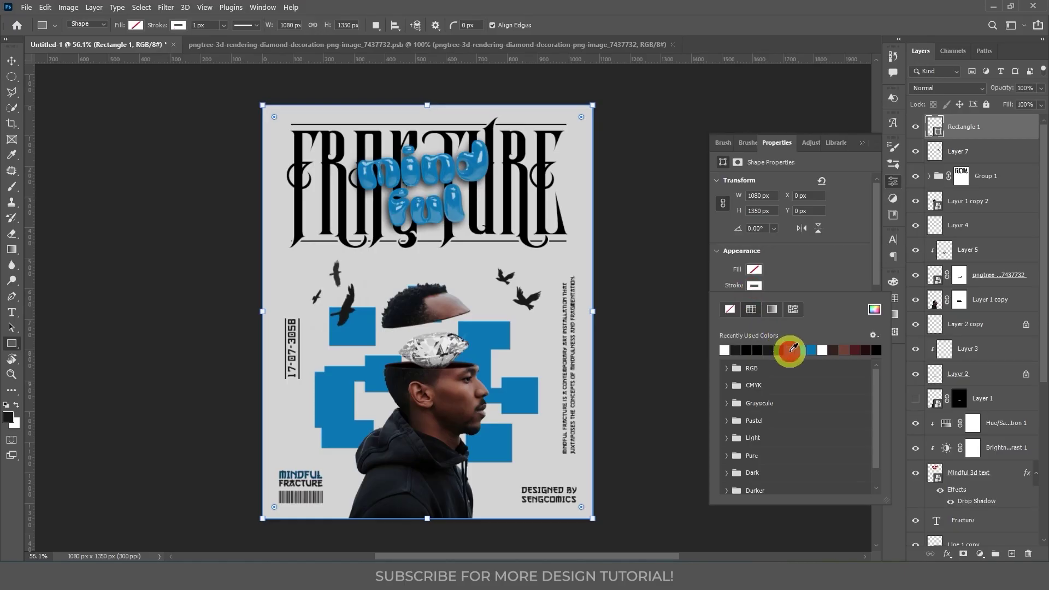
click(795, 264)
click(777, 304)
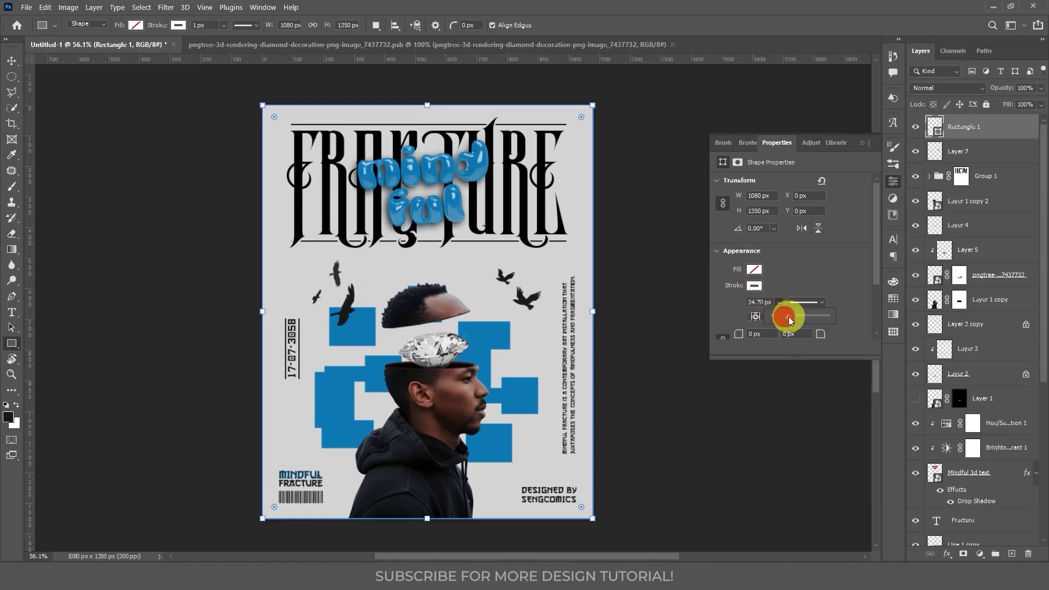
drag(788, 320, 793, 320)
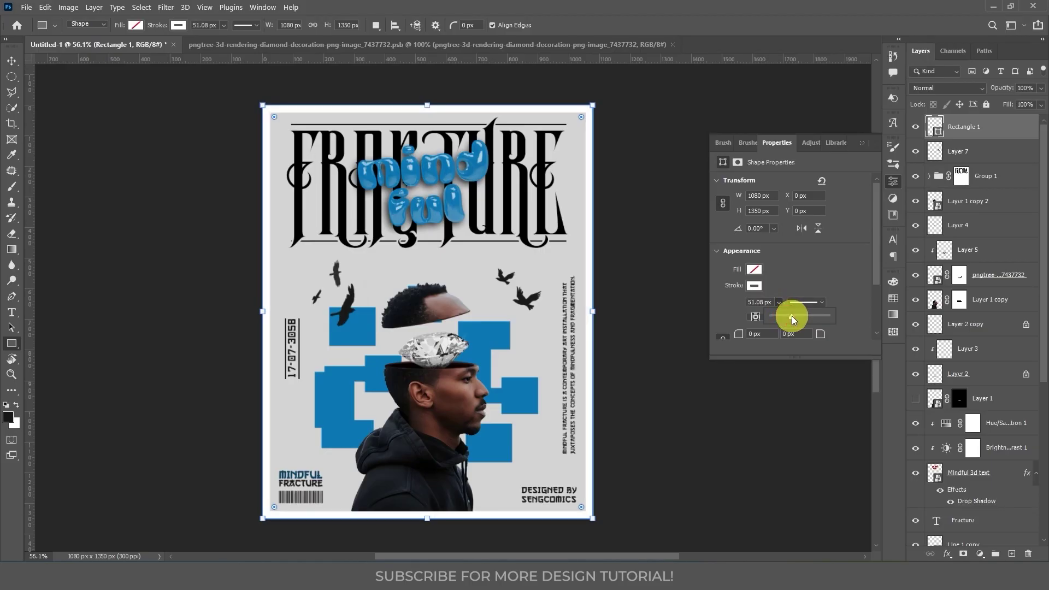
key(v)
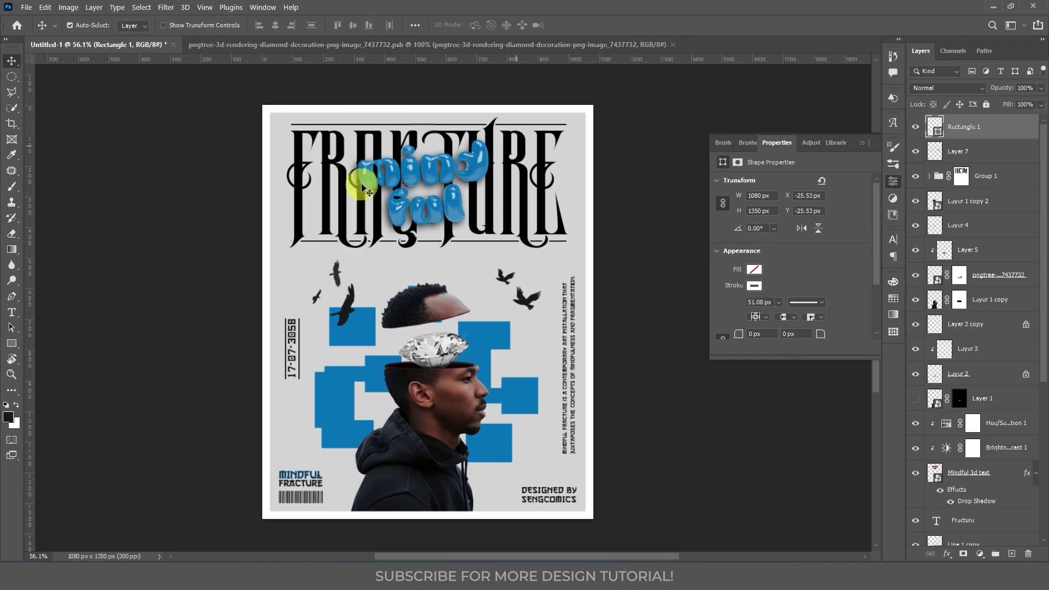
click(862, 143)
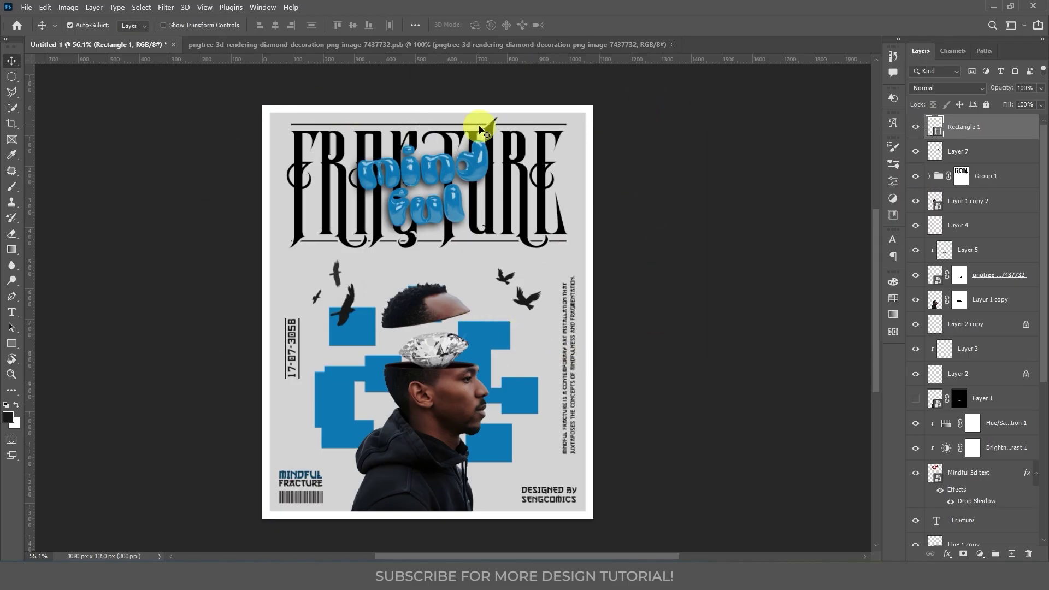
Step: Create a new layer above the frame rectangle and fill it with 50% Gray
click(1012, 554)
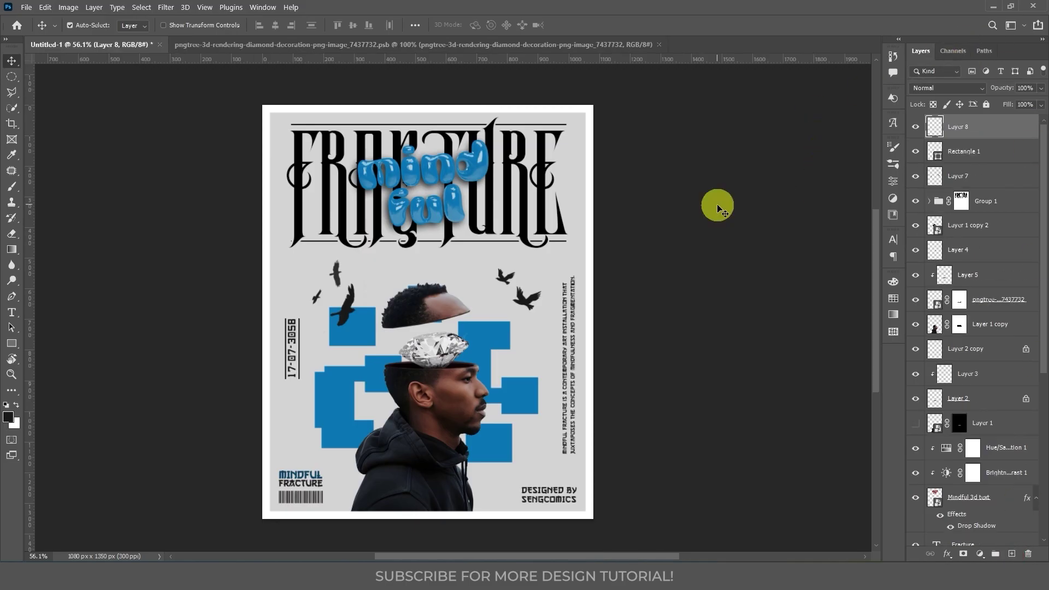
key(shift+BackSpace)
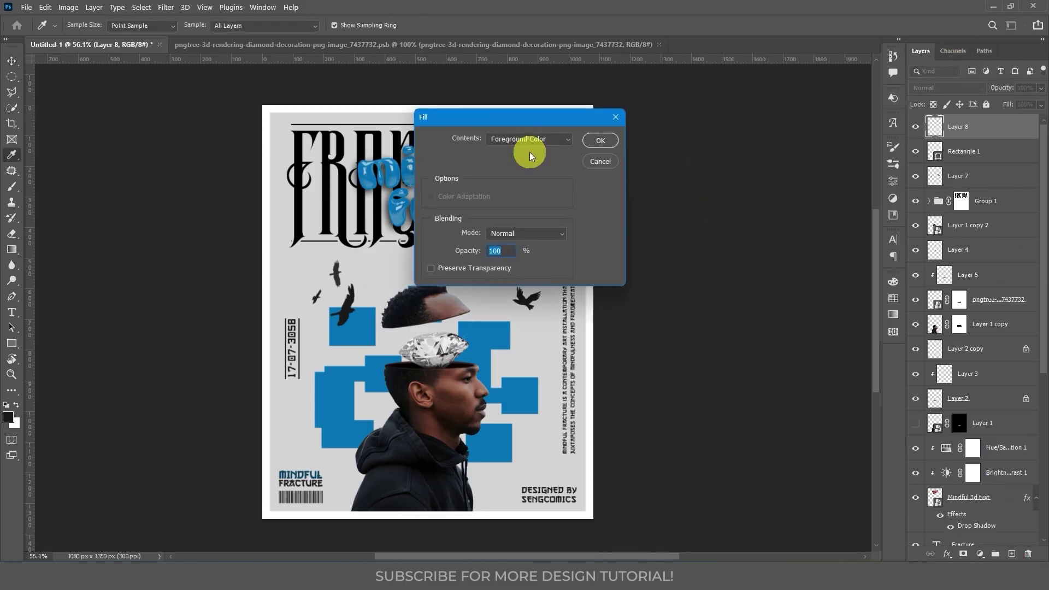
click(518, 139)
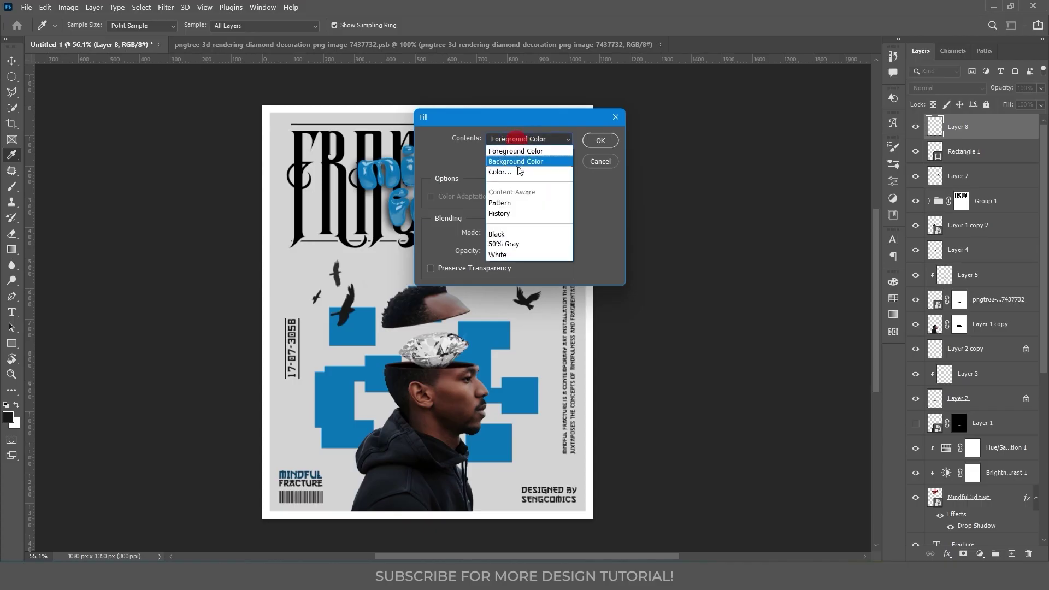
click(518, 247)
click(599, 140)
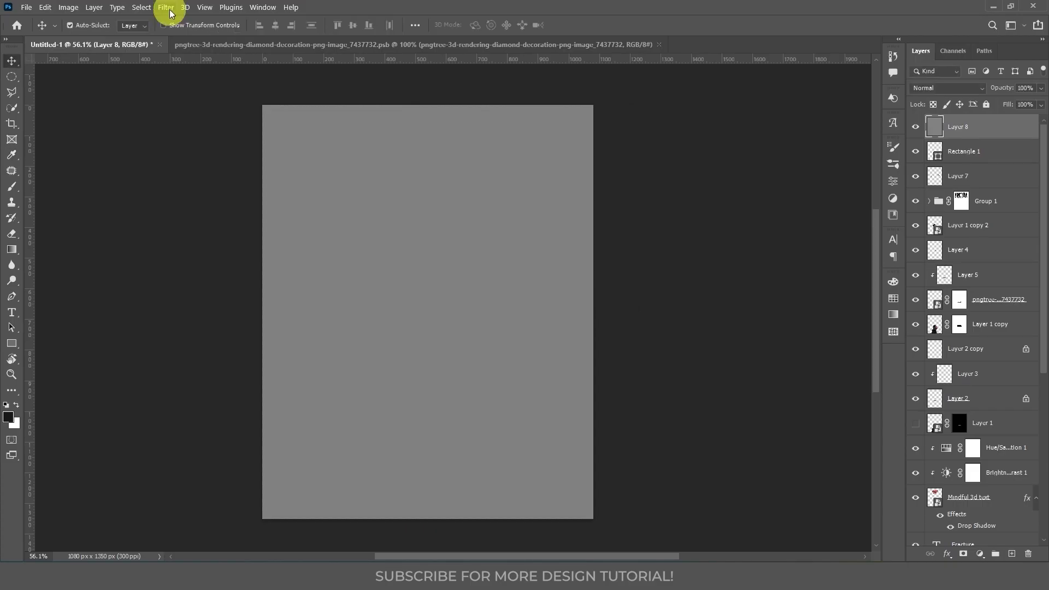
Step: Add monochromatic noise to the gray layer with an amount of 10.12% and uniform distribution
click(165, 7)
mouse_move(196, 186)
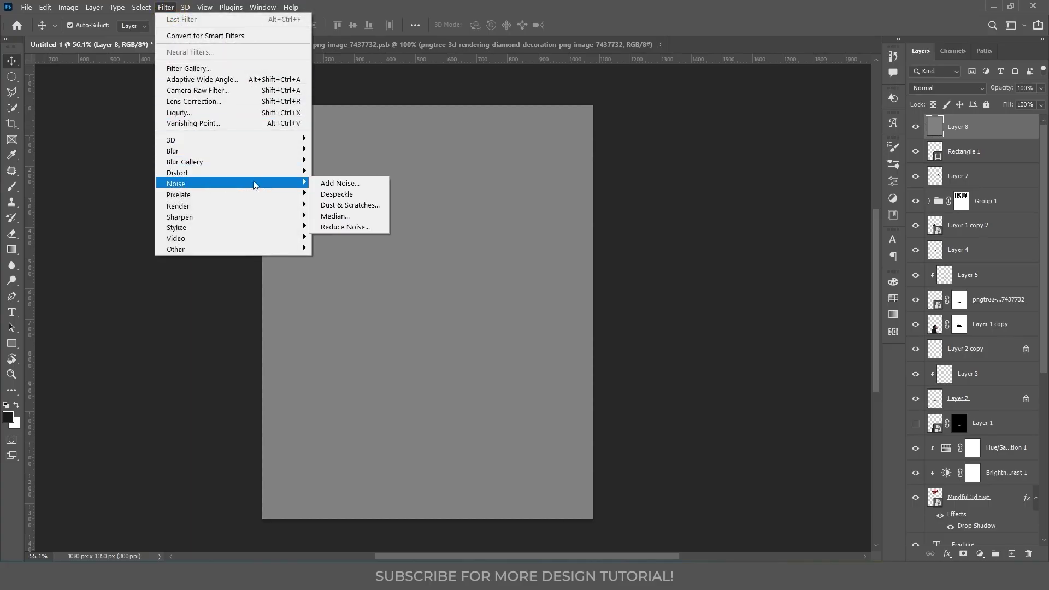
click(334, 185)
drag(450, 269, 446, 271)
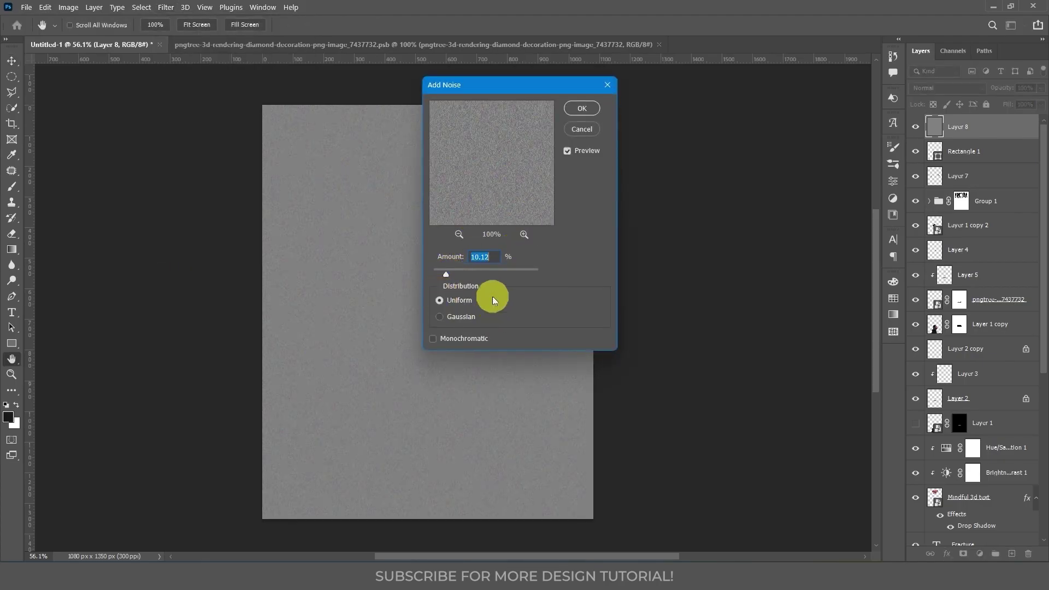
click(457, 339)
click(582, 109)
Step: Set the noise layer's blend mode to Overlay and inspect the grain on the head and diamond up close
click(938, 89)
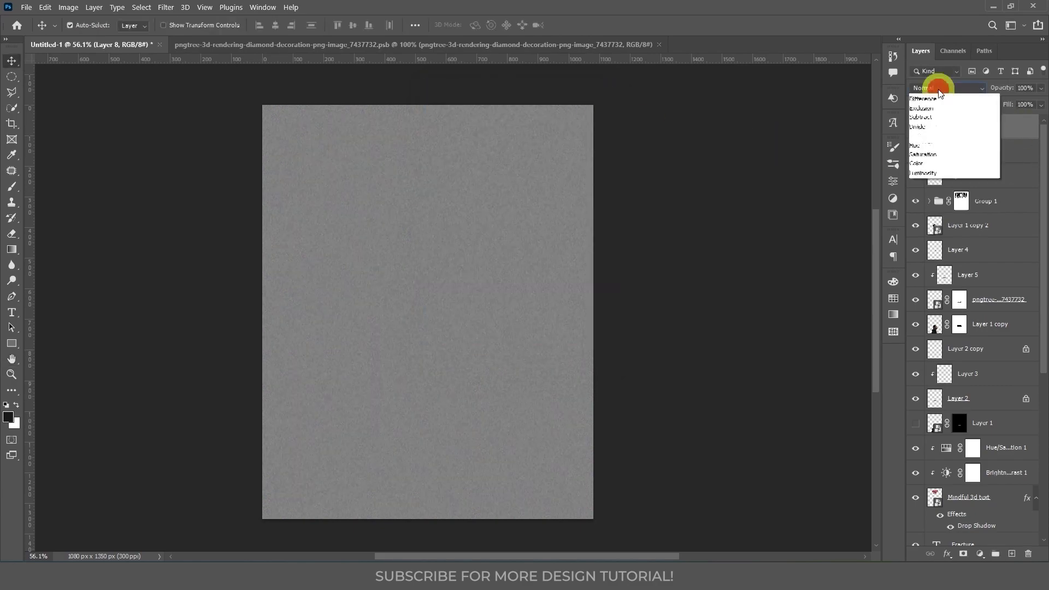
click(930, 241)
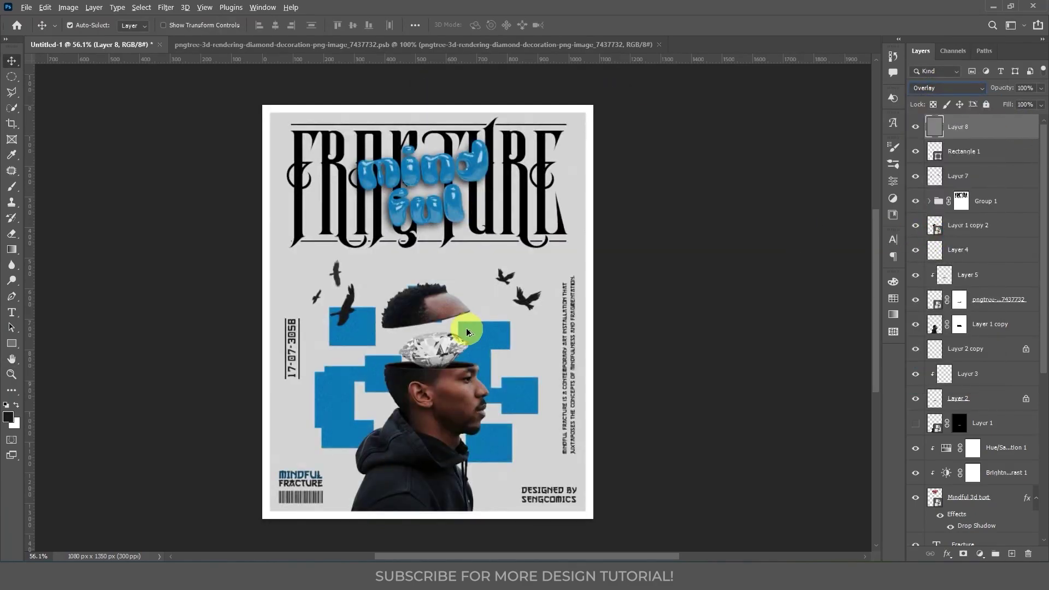
scroll(498, 339, up, 5)
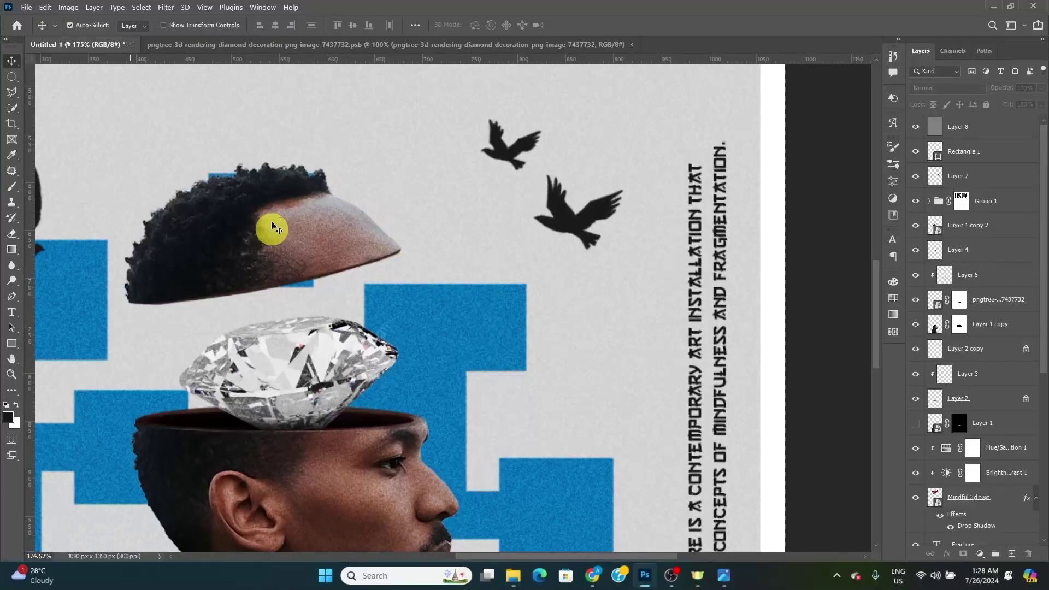